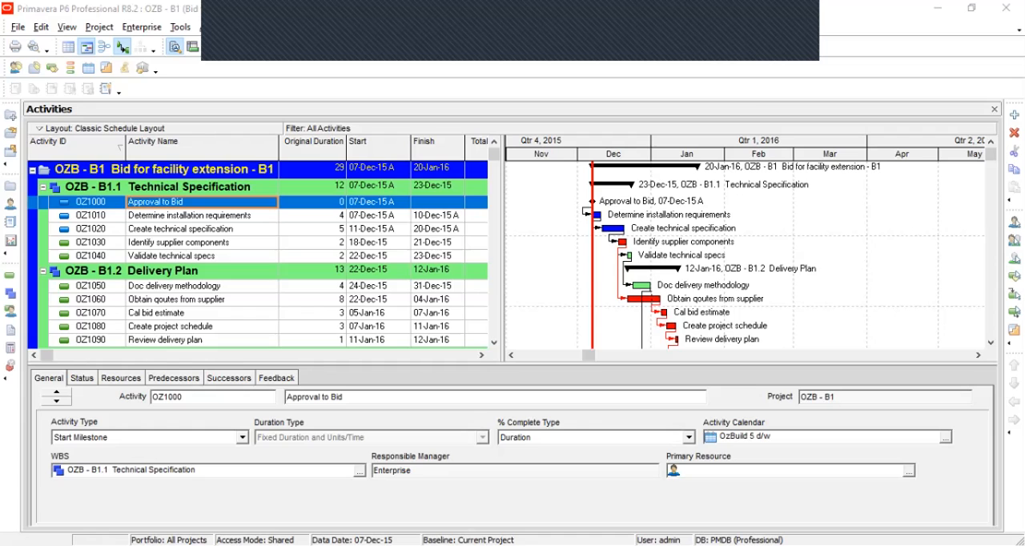
Return to the Activities window and widen the activity table to reveal the Total Float column.
click(11, 186)
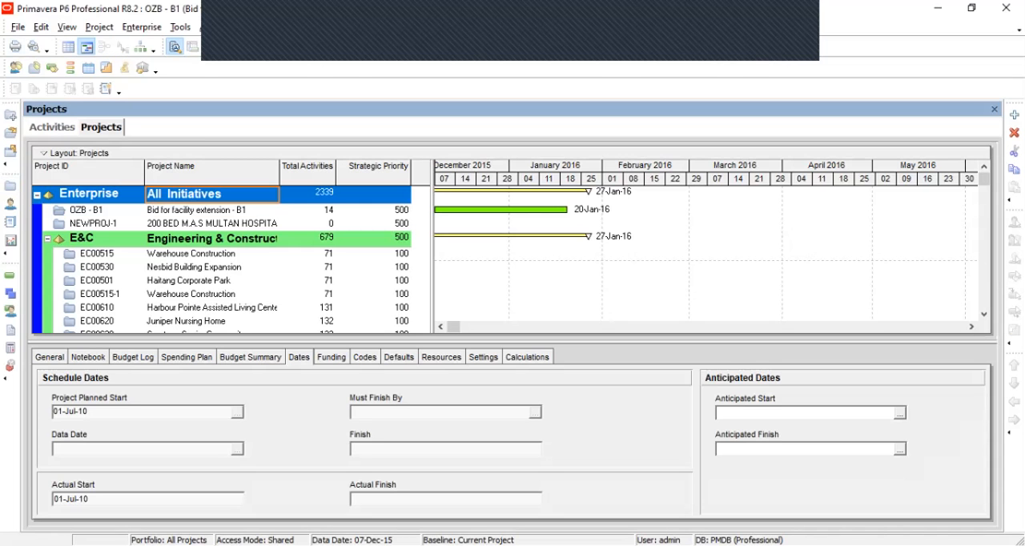
click(53, 128)
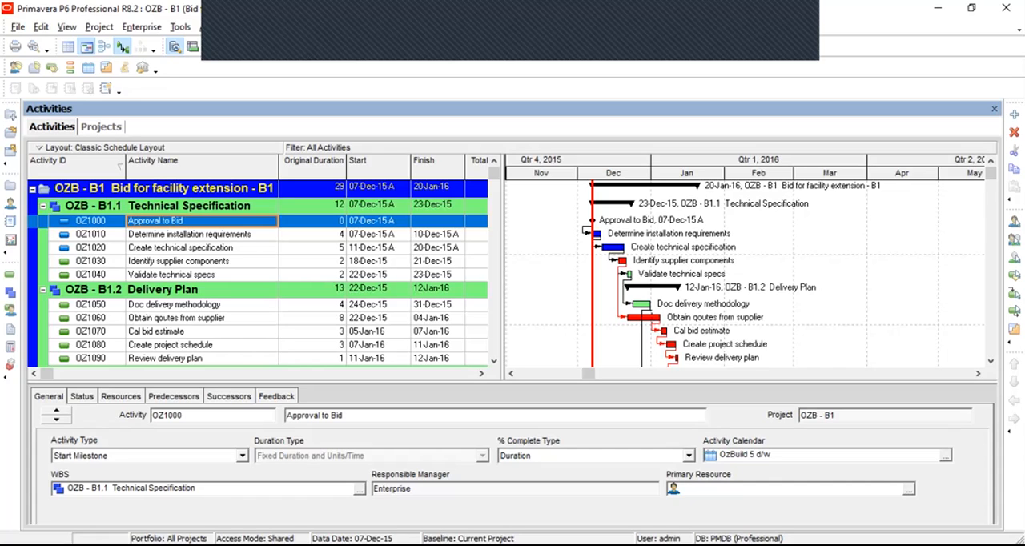
drag(504, 266, 567, 265)
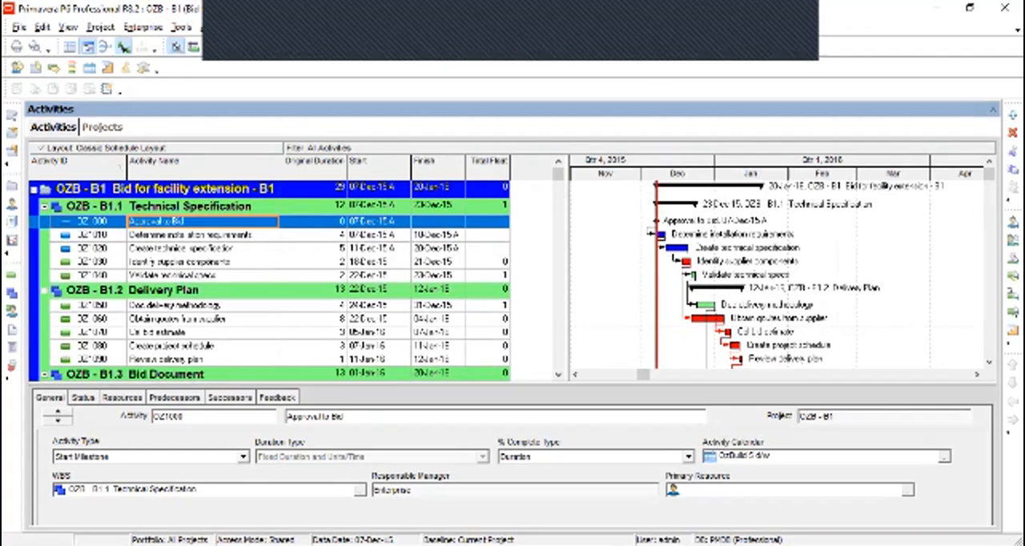
right_click(268, 147)
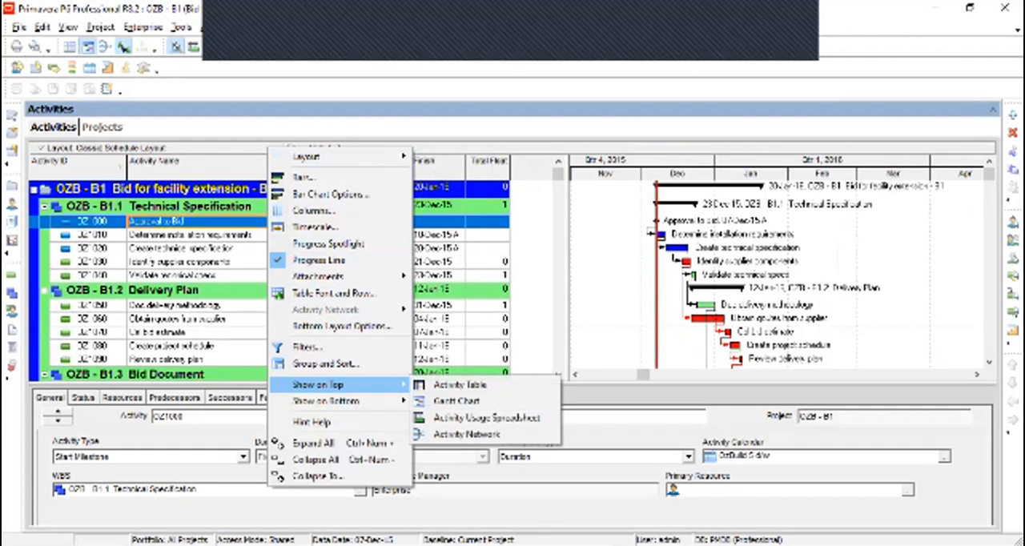
mouse_move(320, 276)
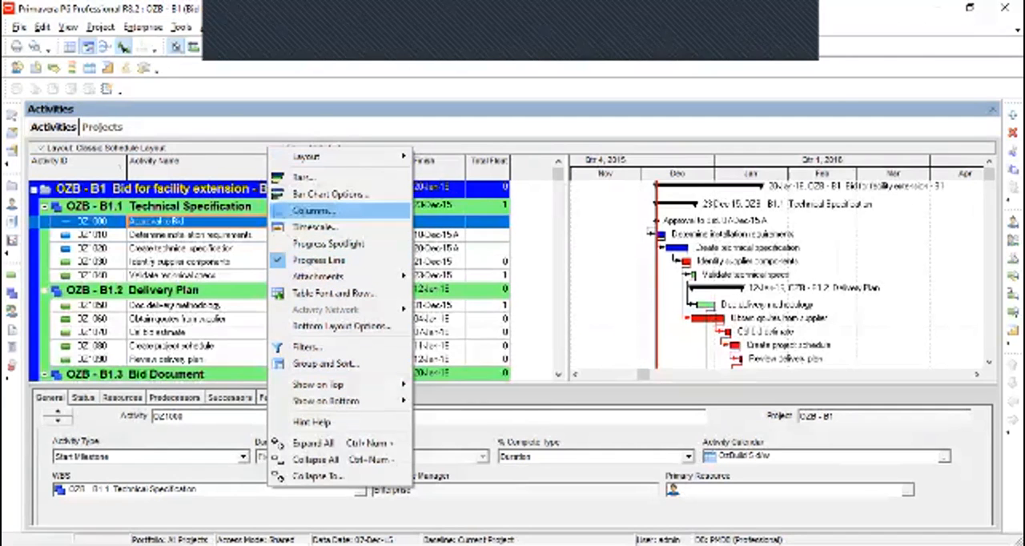
click(312, 210)
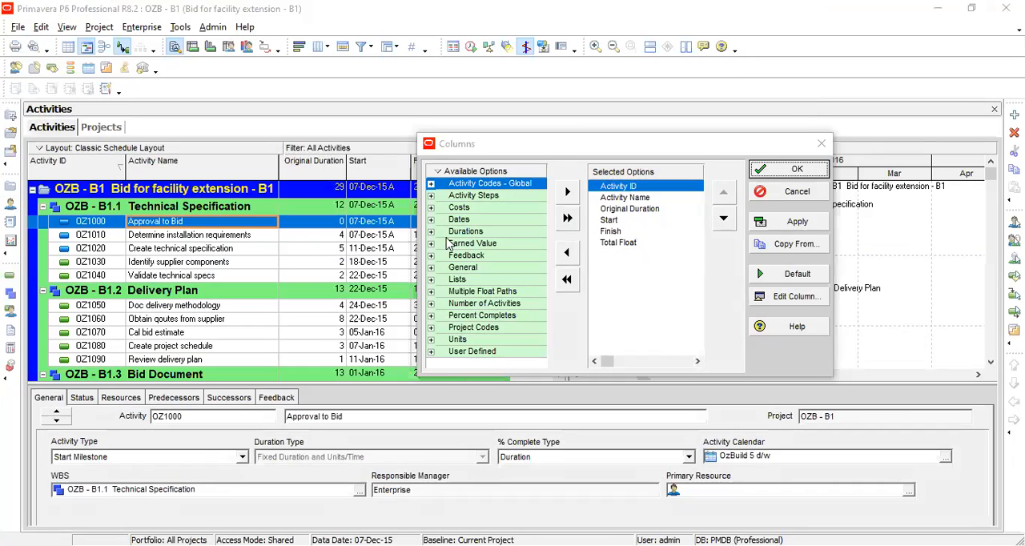
click(821, 145)
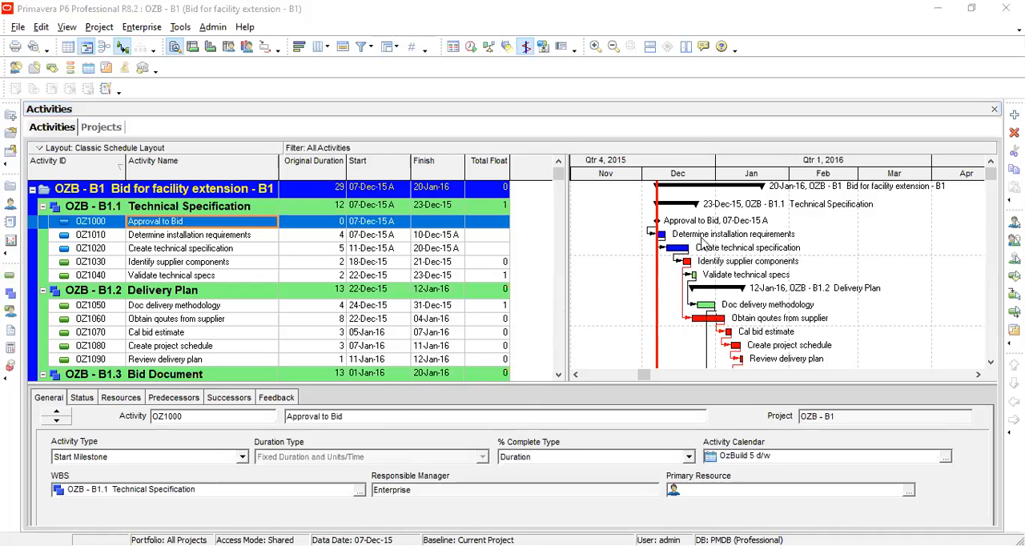
Browse through the activities of the Technical Specification WBS in the table.
click(702, 244)
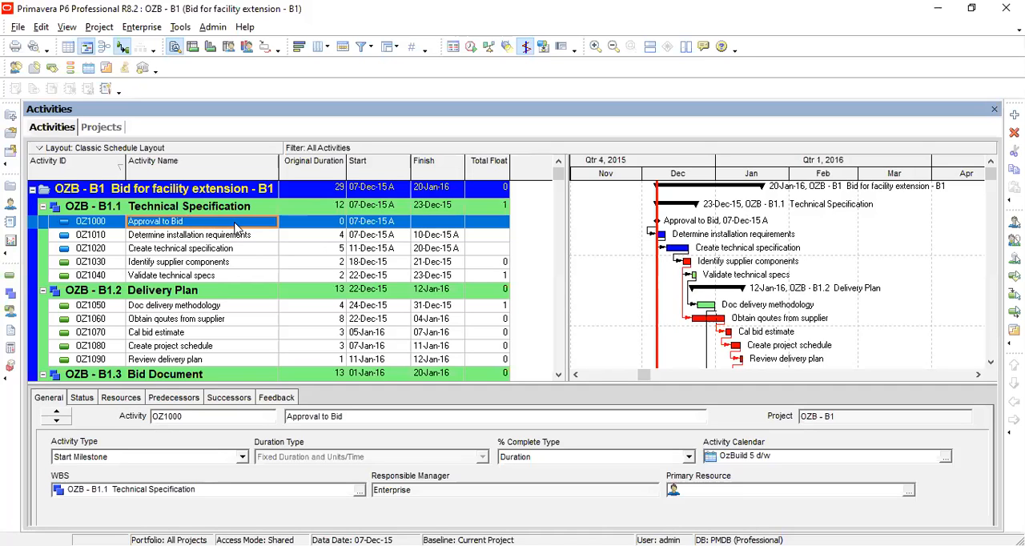
key(Down)
key(Down)
key(Down)
key(Down)
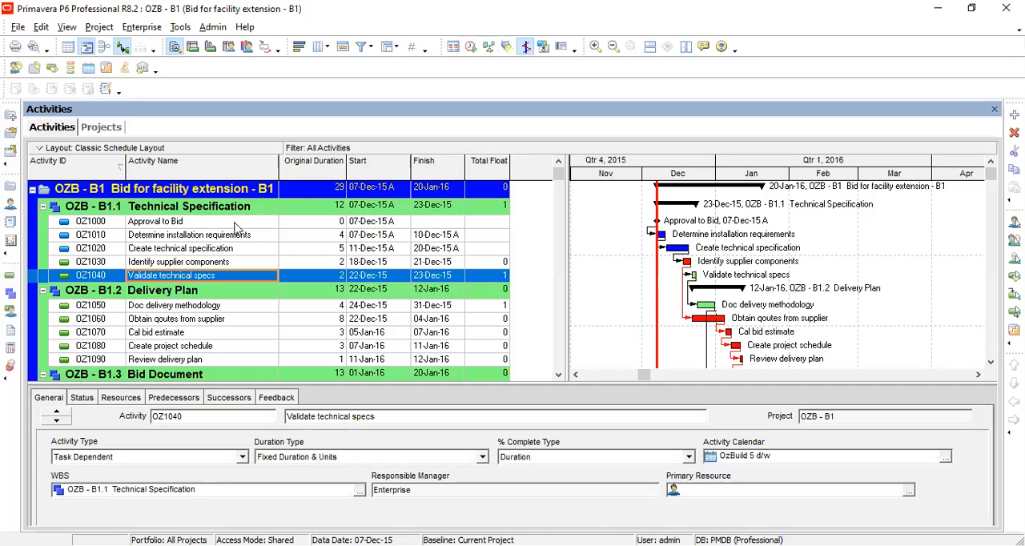
key(Up)
key(Up)
key(Up)
key(Down)
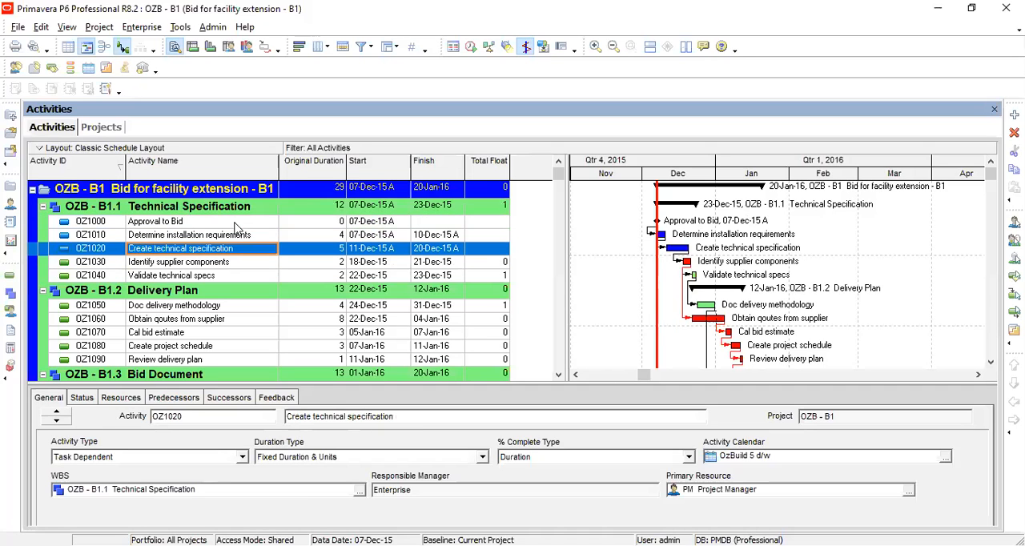
key(Up)
key(Down)
Open the Columns dialog and examine the currently selected column options.
right_click(270, 154)
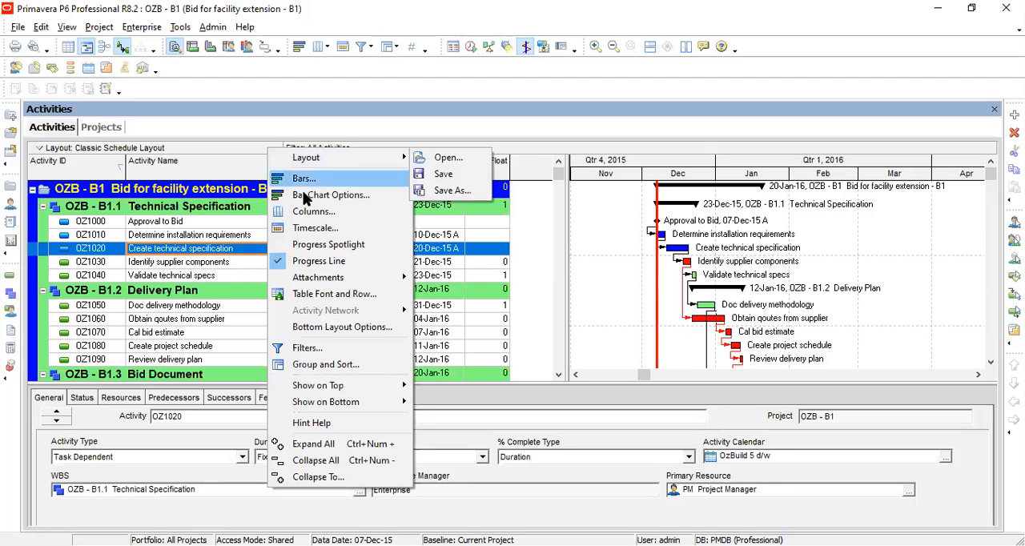
click(316, 212)
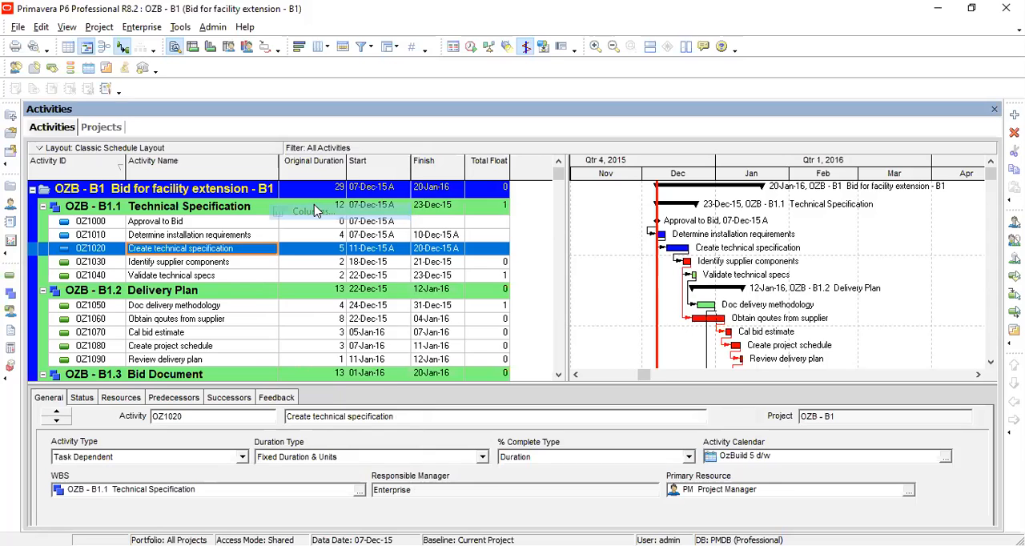
drag(479, 224, 498, 110)
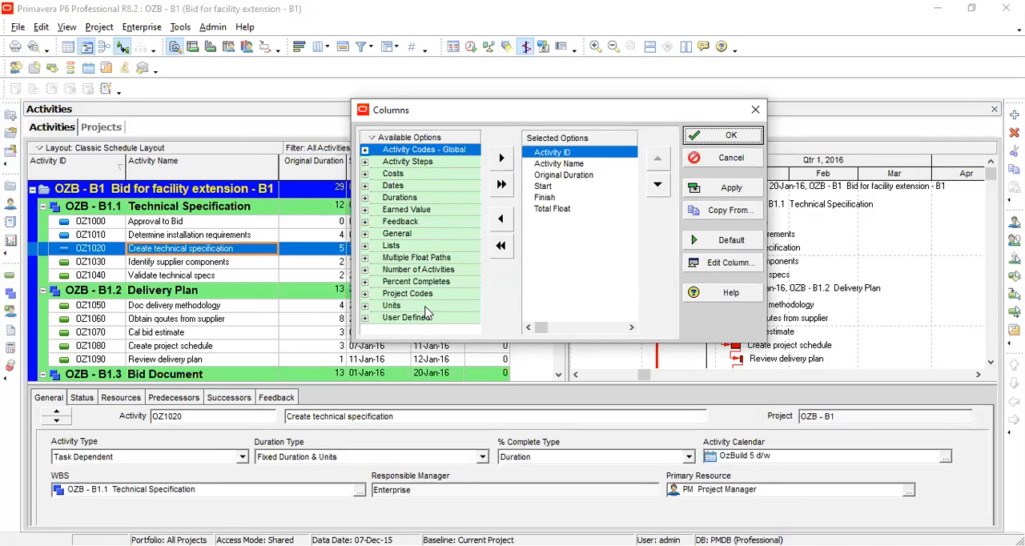
click(562, 165)
scroll(563, 170, down, 2)
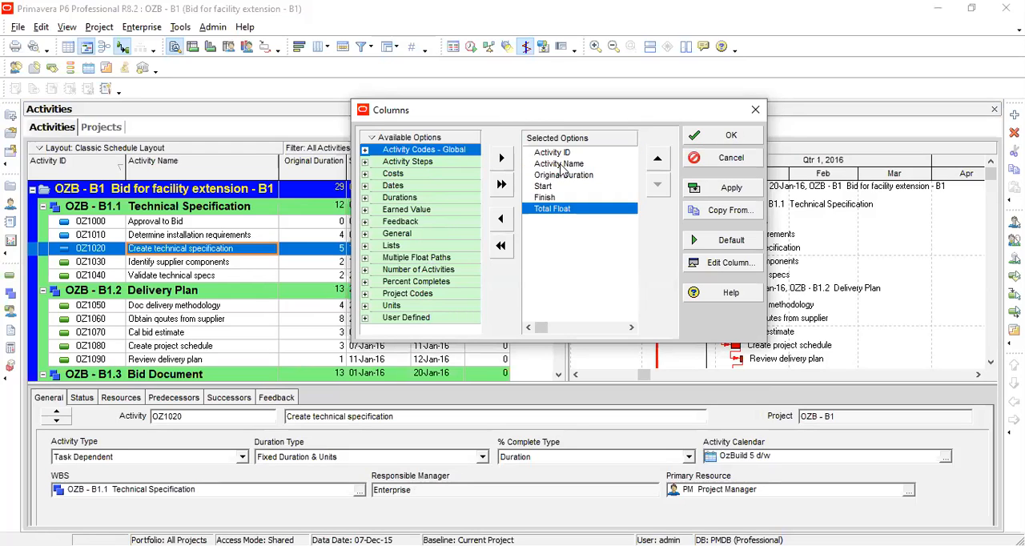
click(562, 171)
scroll(562, 168, up, 2)
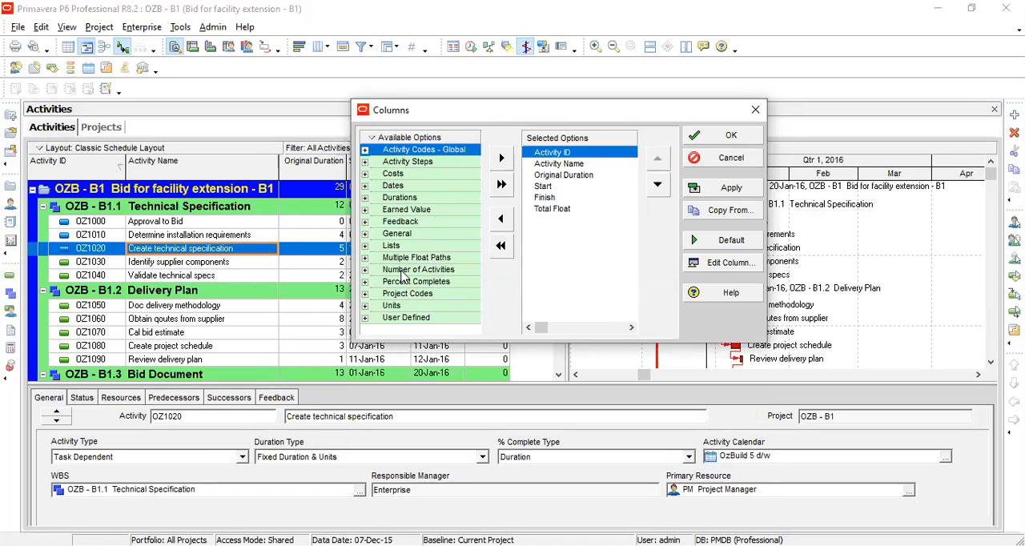
Expand Activity Codes - Global and add Key Milestones to the selected columns after Activity ID.
click(366, 150)
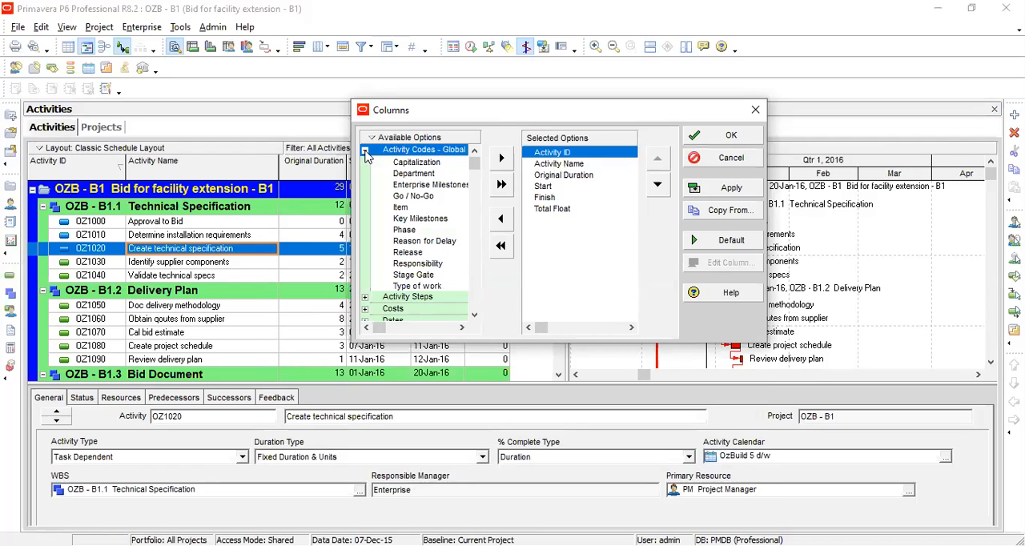
click(365, 150)
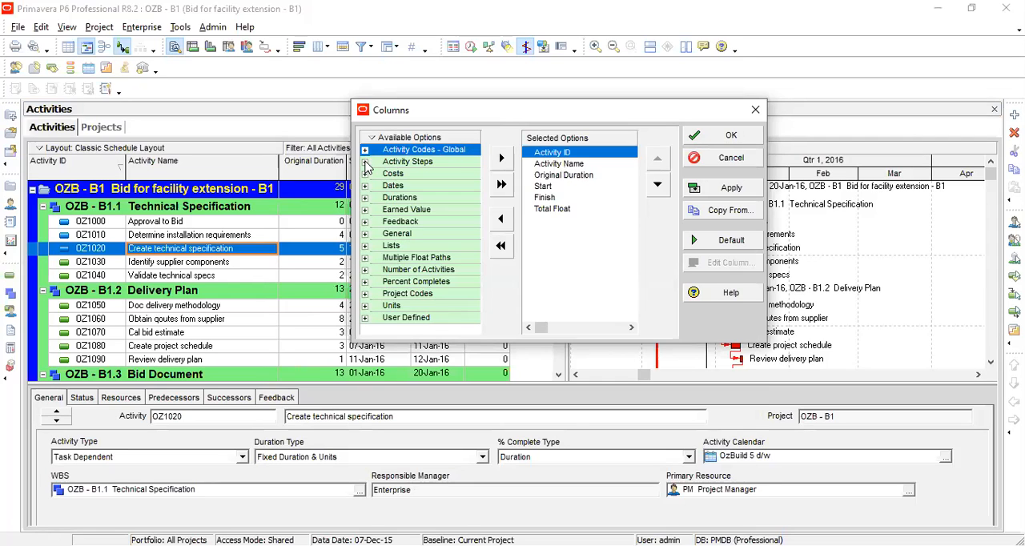
click(366, 162)
click(365, 162)
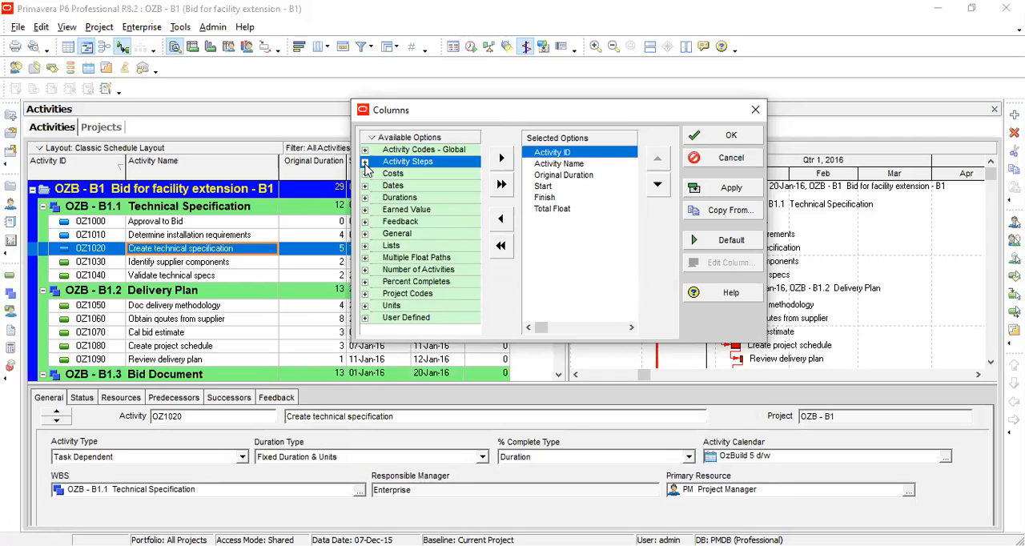
click(365, 173)
click(365, 150)
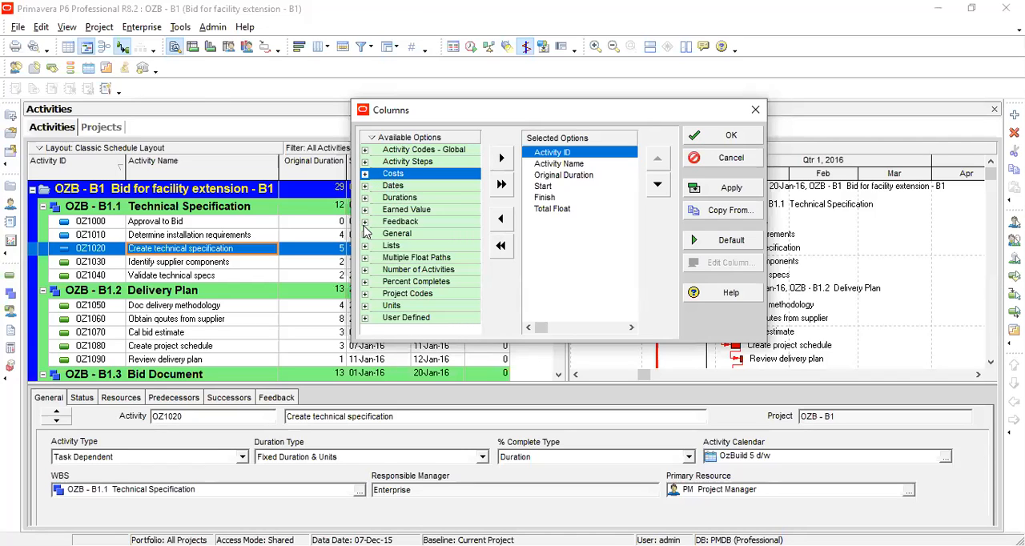
click(365, 162)
click(365, 161)
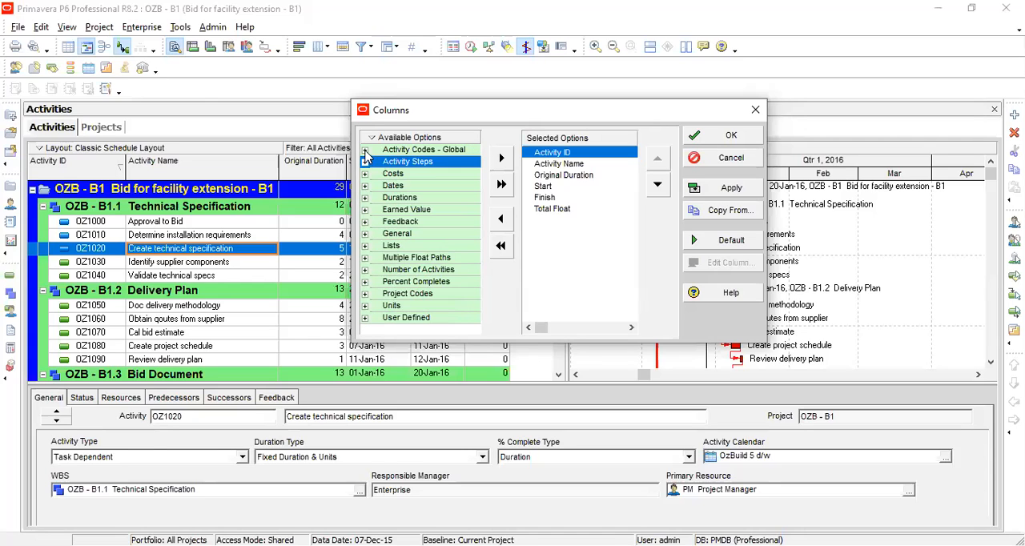
click(365, 150)
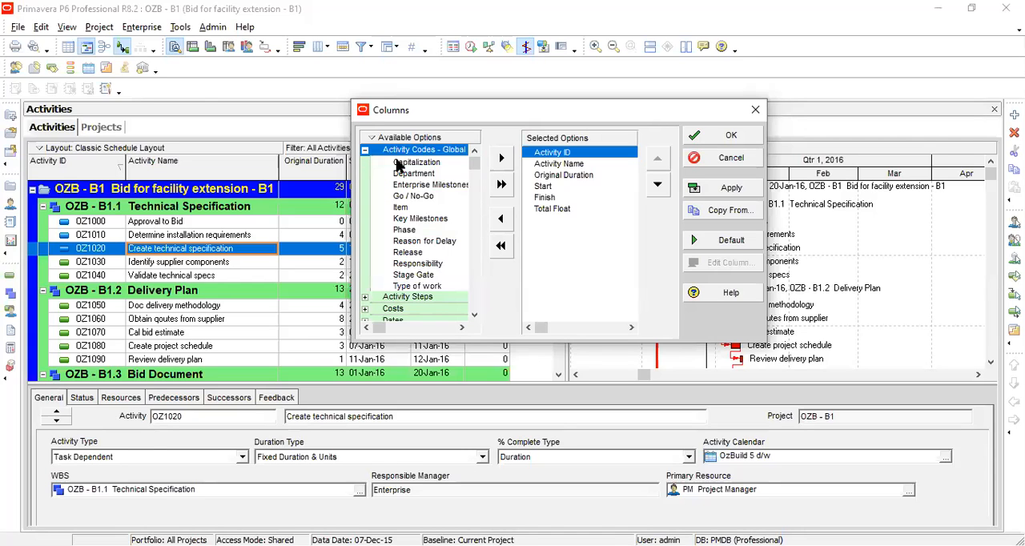
click(418, 220)
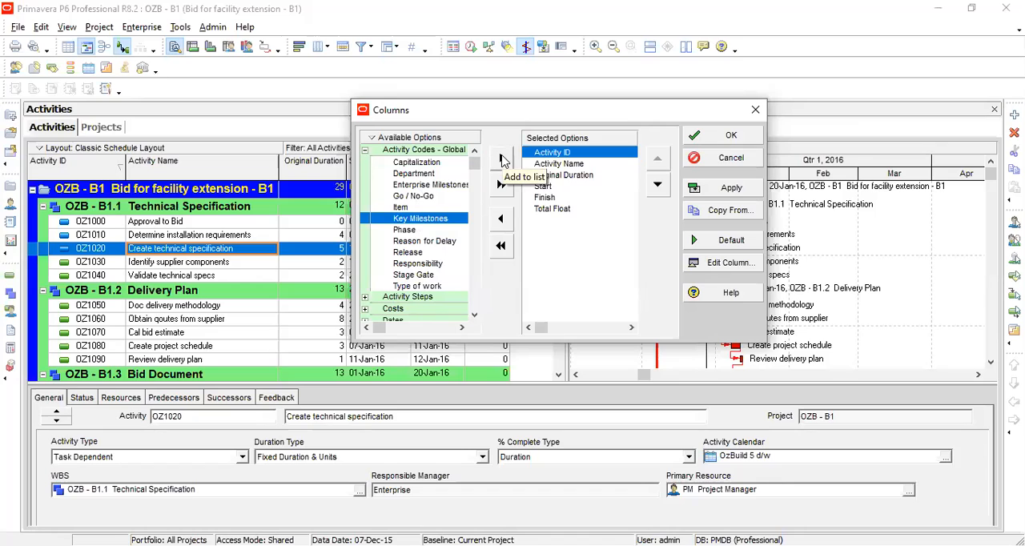
click(501, 159)
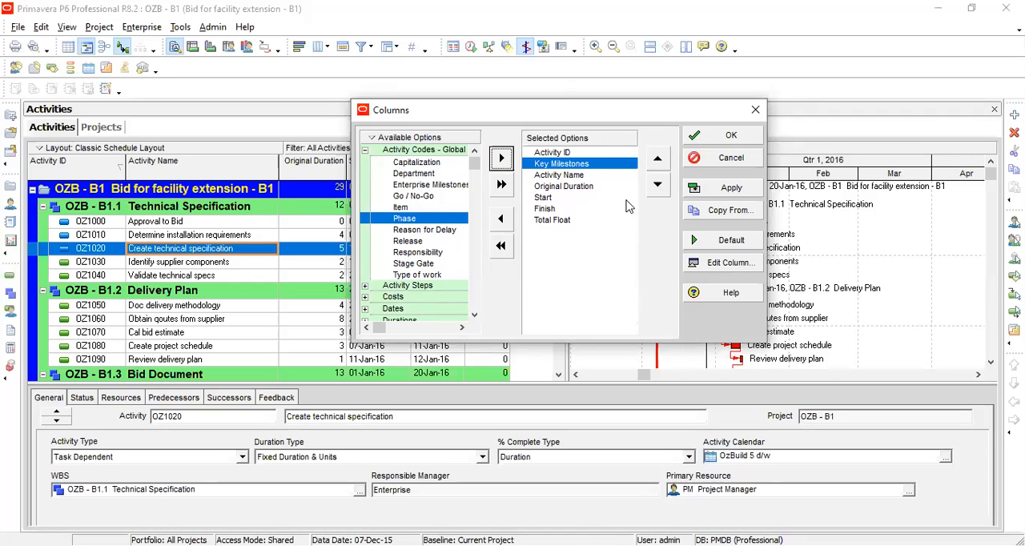
Inspect the Edit Column settings for Phase, close them, and apply the column selection.
click(725, 267)
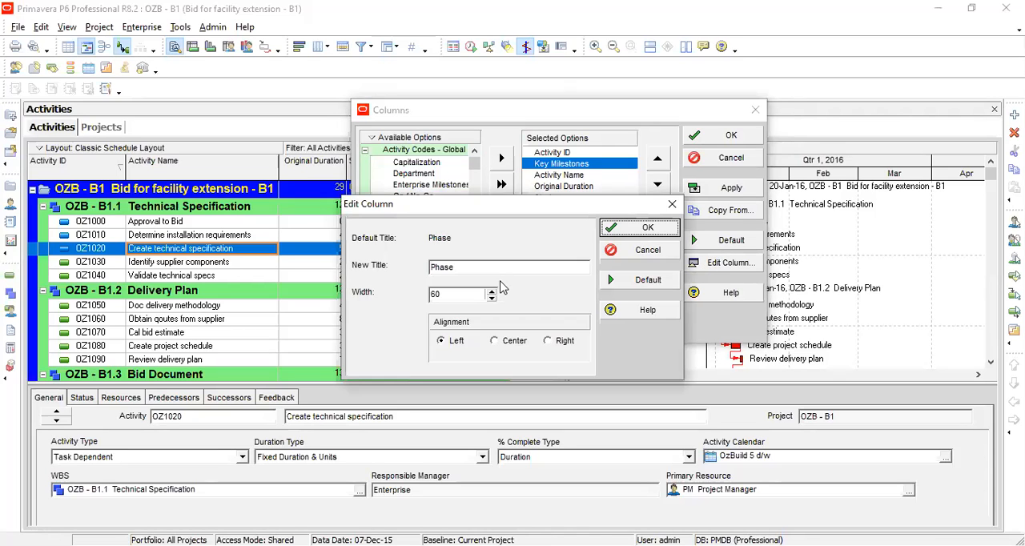
click(665, 210)
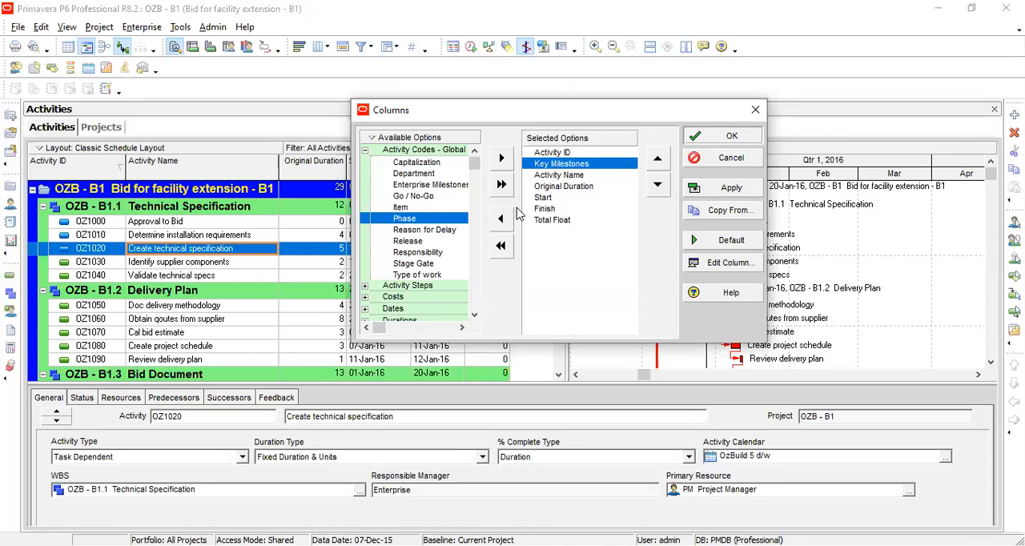
key(Return)
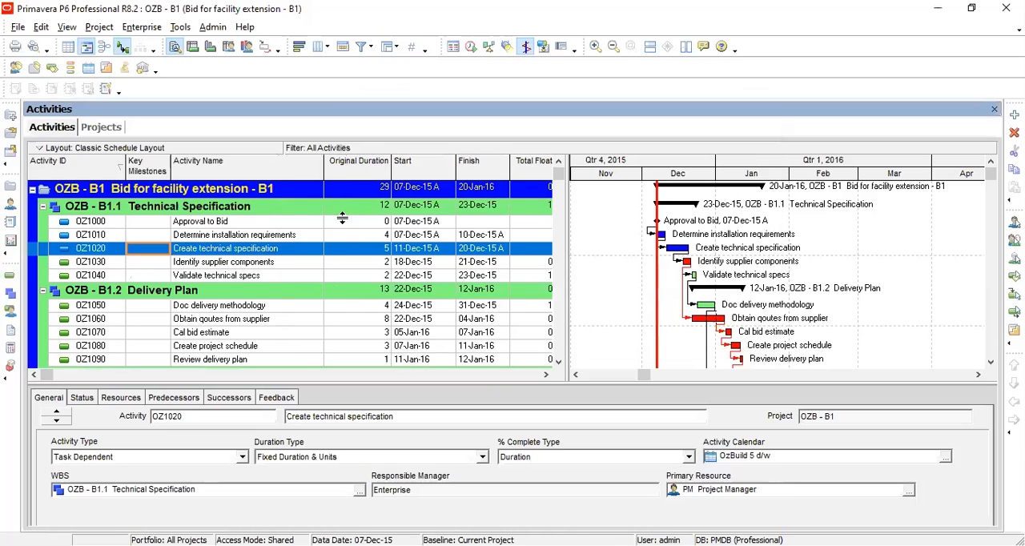
Sort the activities by the Key Milestones column and select activity OZ1010.
click(145, 172)
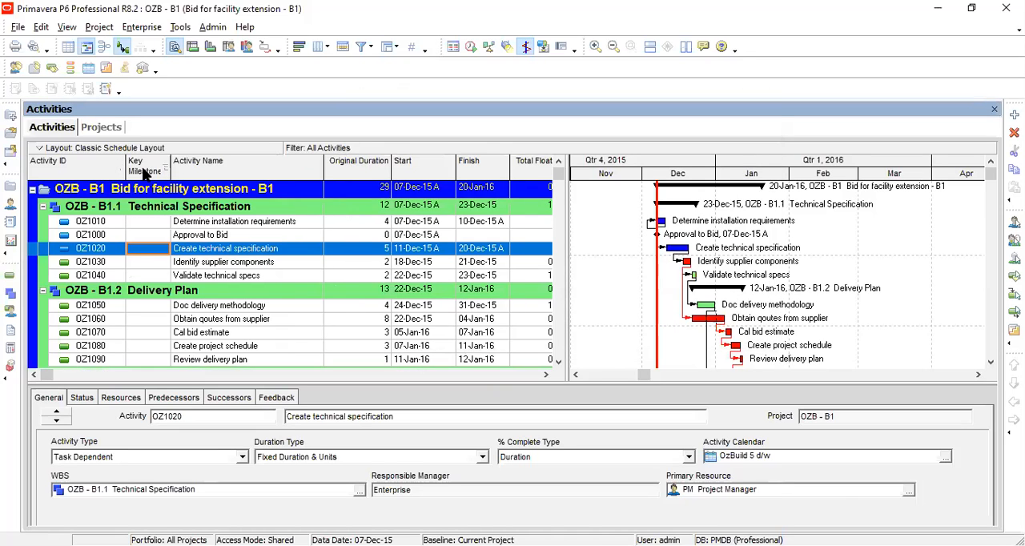
click(152, 223)
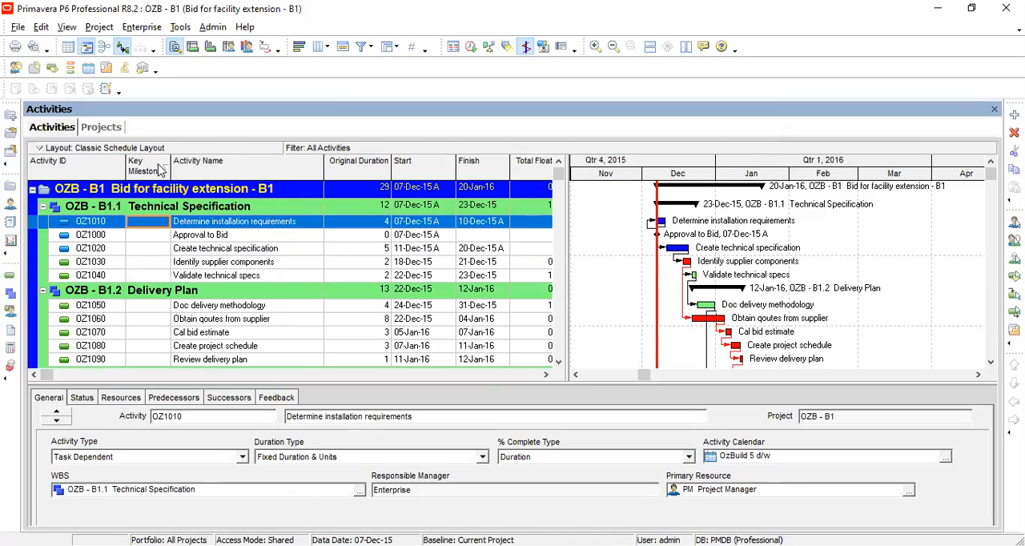
Remove the Key Milestones column from the activity table through the Columns dialog.
right_click(211, 151)
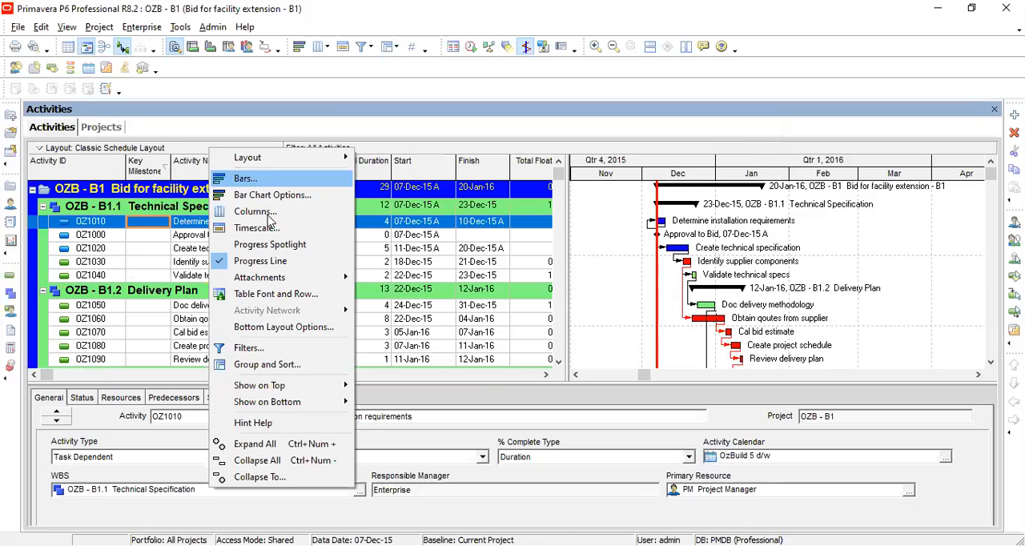
click(267, 213)
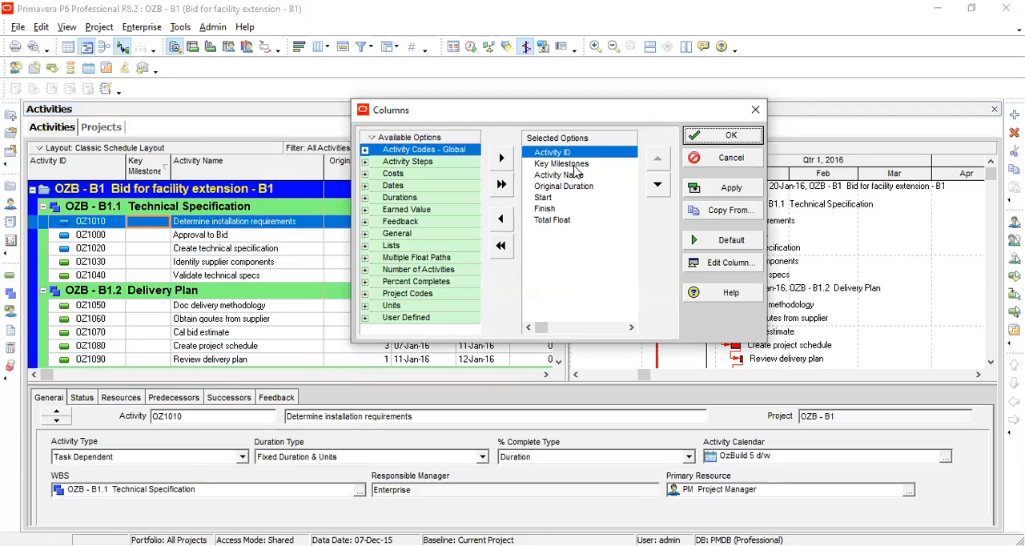
click(573, 164)
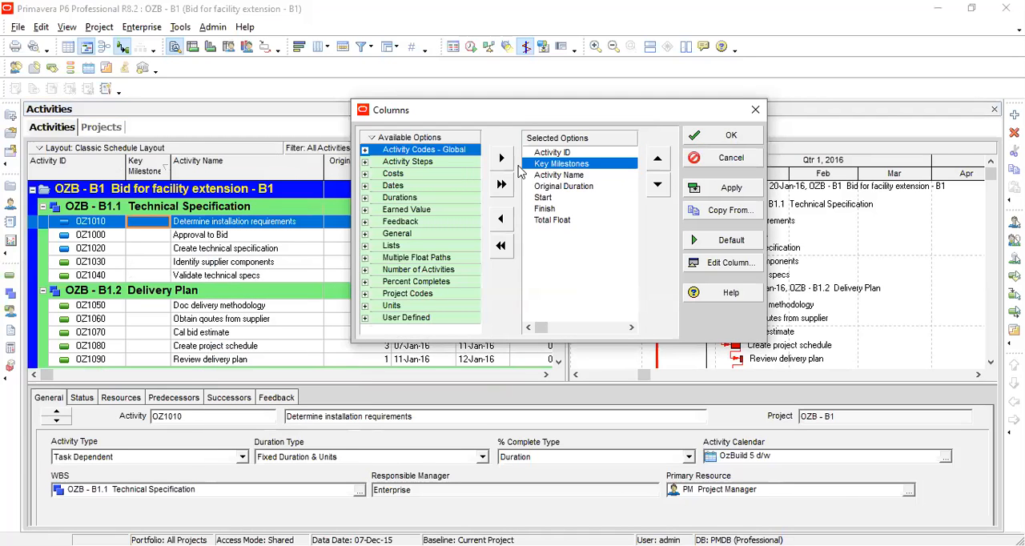
click(500, 226)
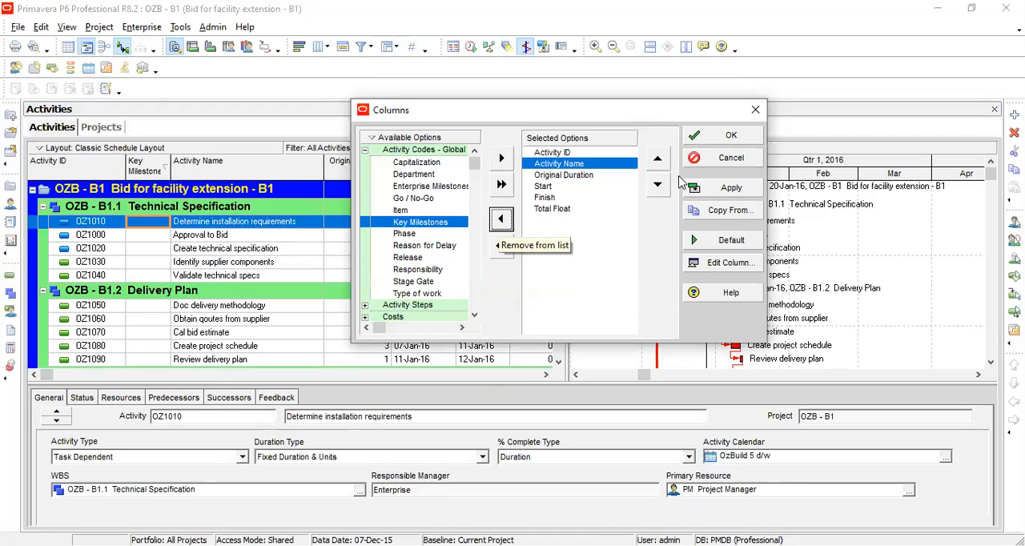
click(732, 137)
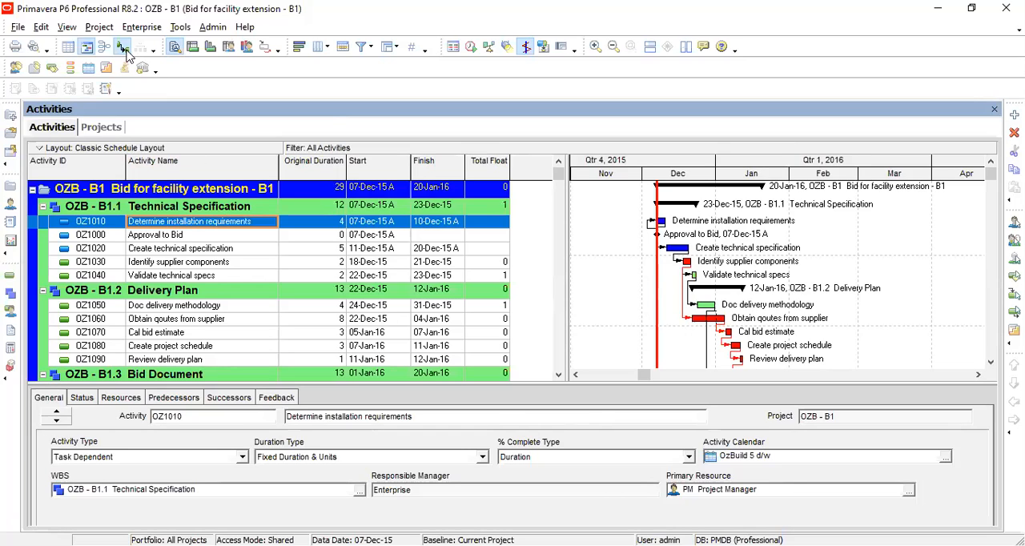
click(78, 31)
click(70, 29)
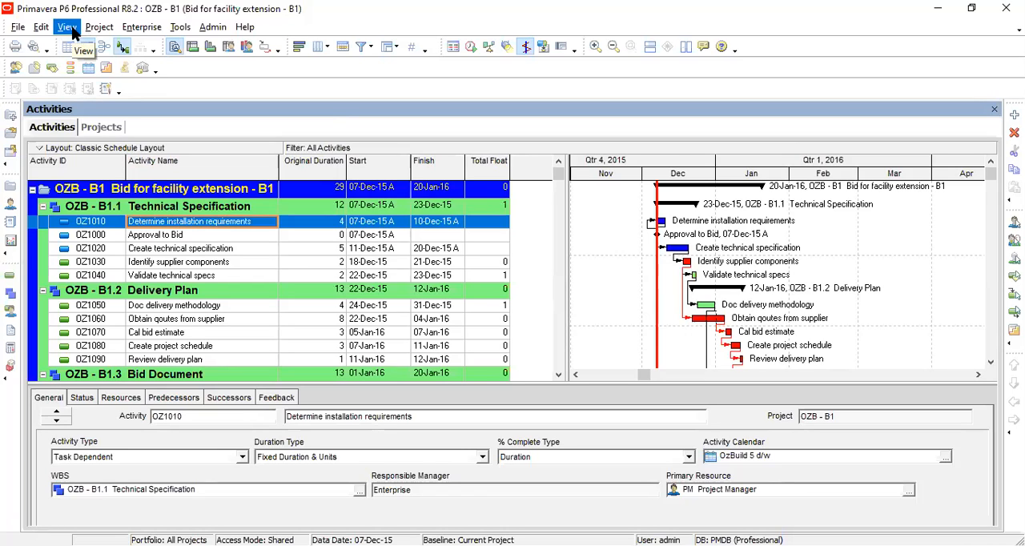
click(71, 28)
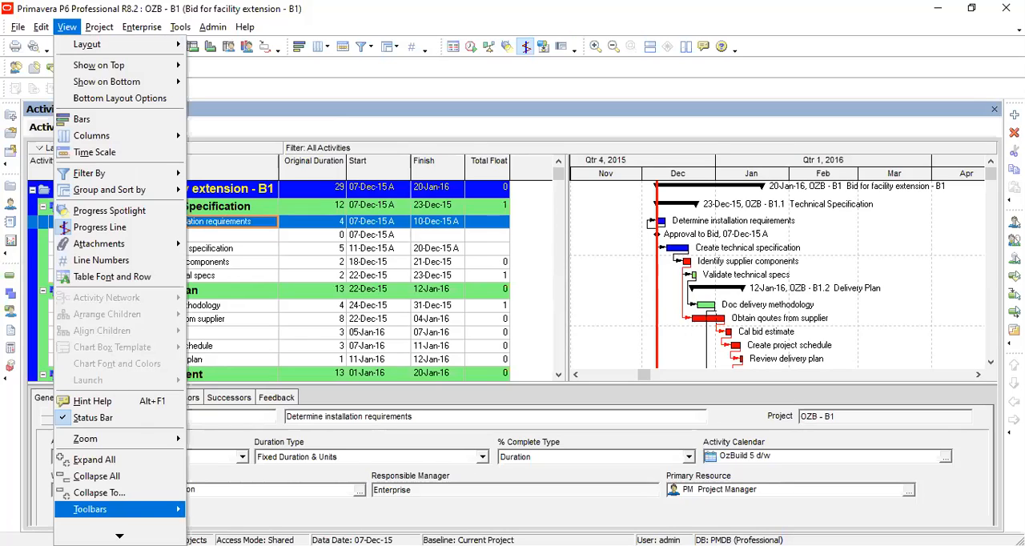
mouse_move(143, 517)
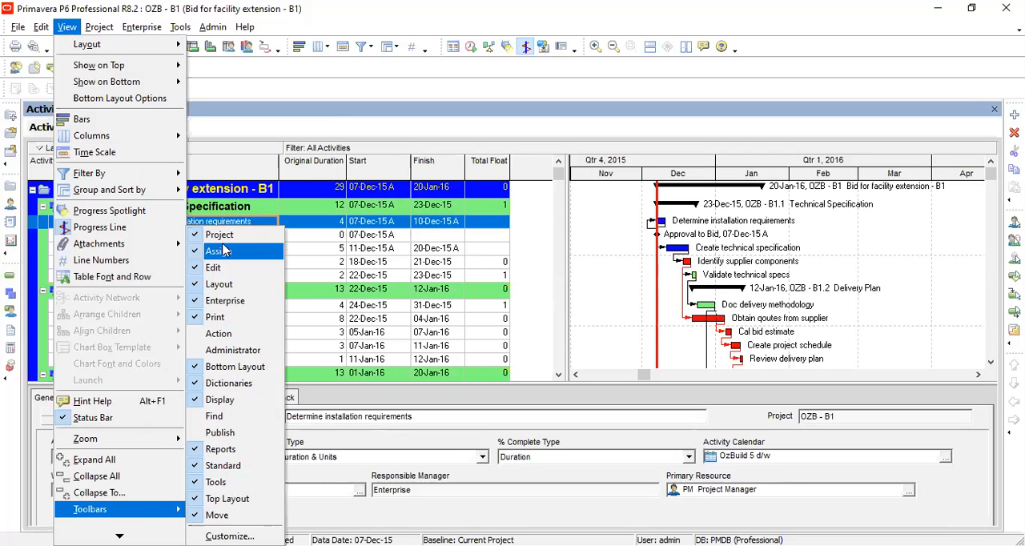
click(525, 408)
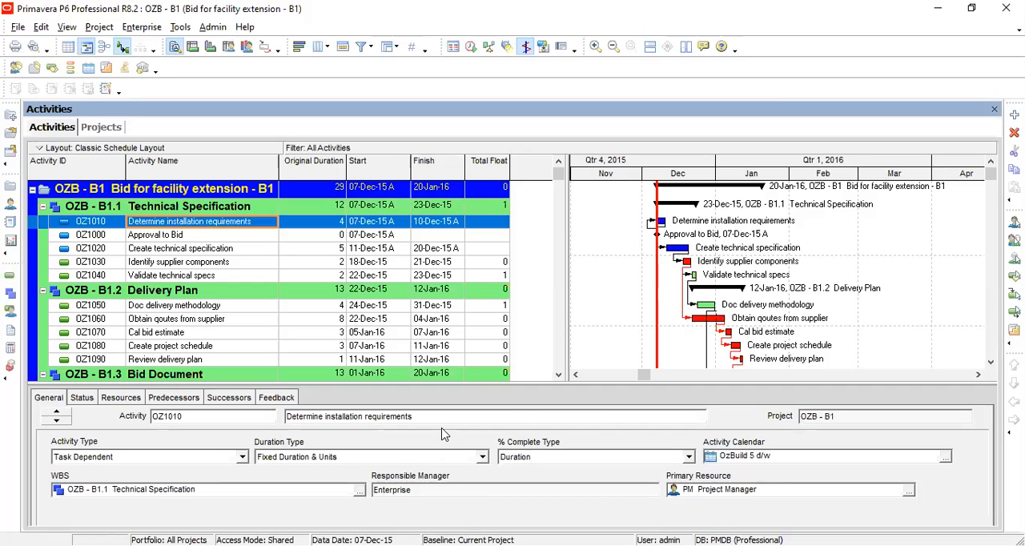
Open the Enterprise Project Structure and add a new EPS node directly under Enterprise.
double_click(614, 154)
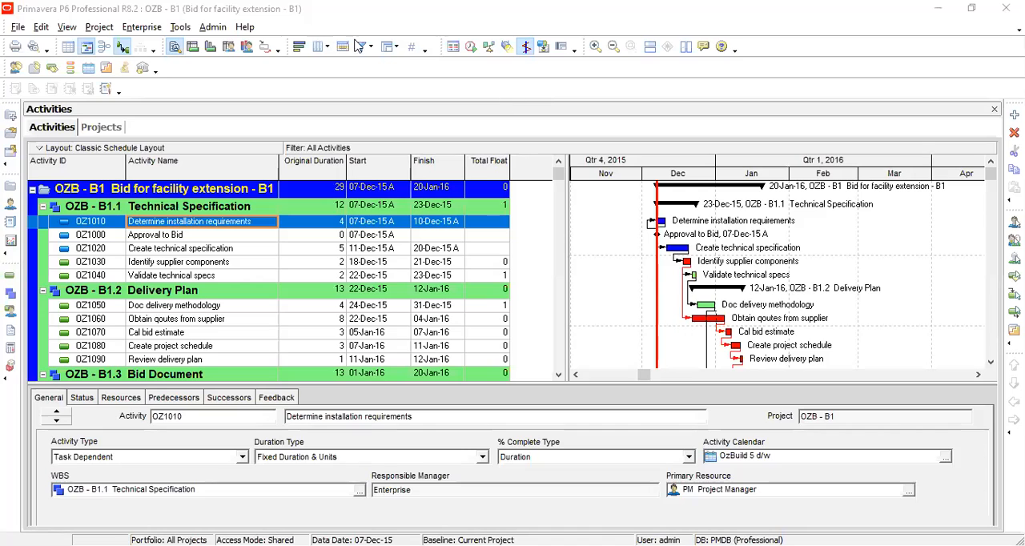
click(226, 28)
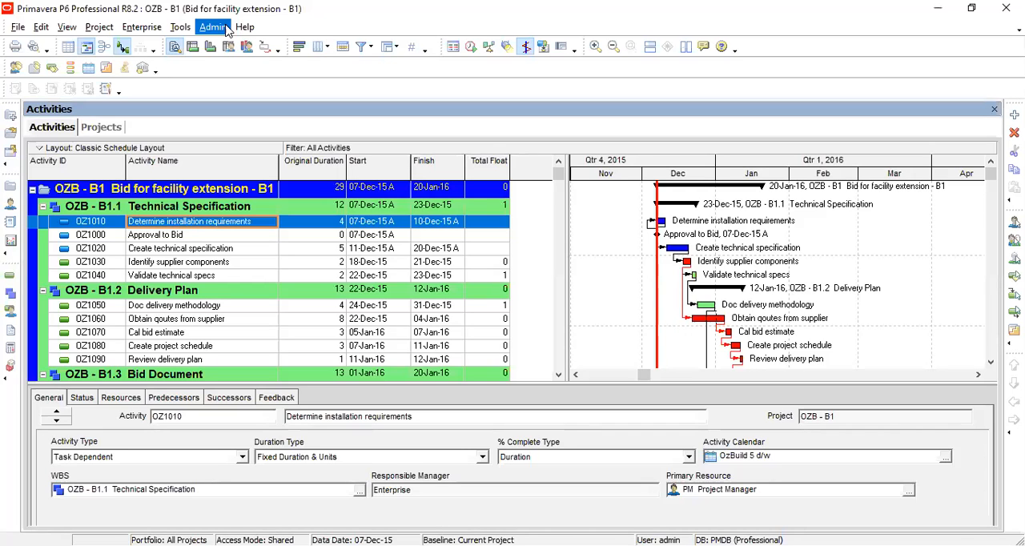
click(227, 28)
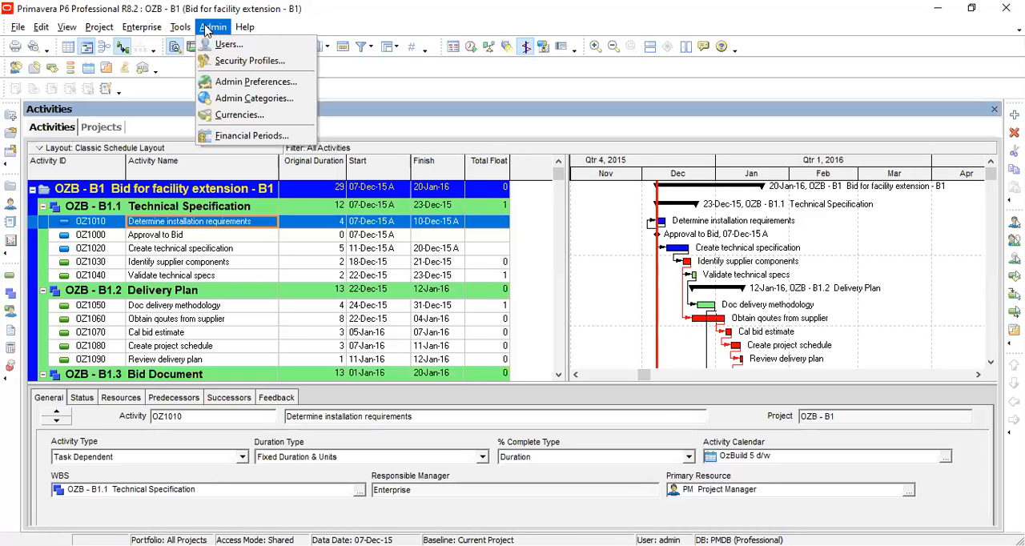
mouse_move(192, 30)
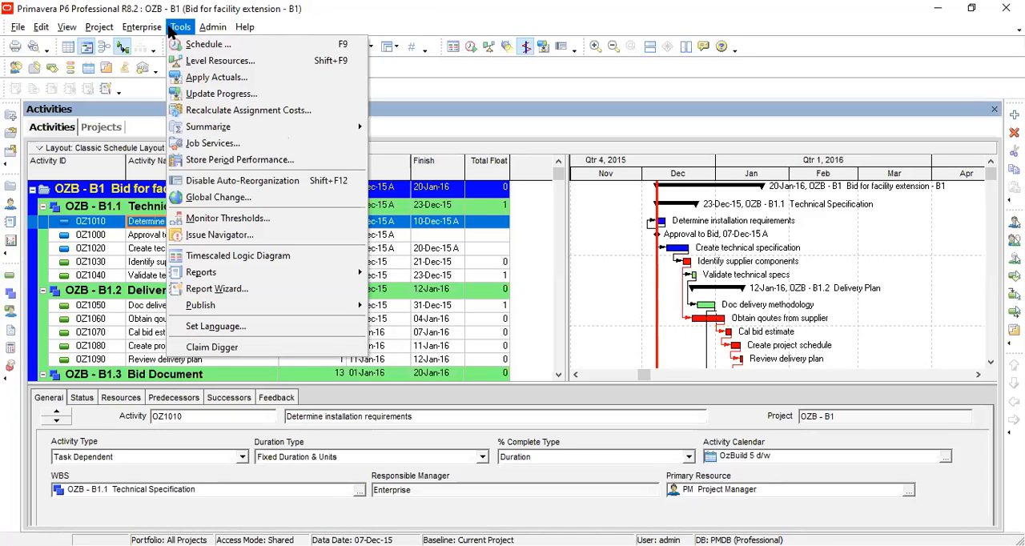
click(147, 31)
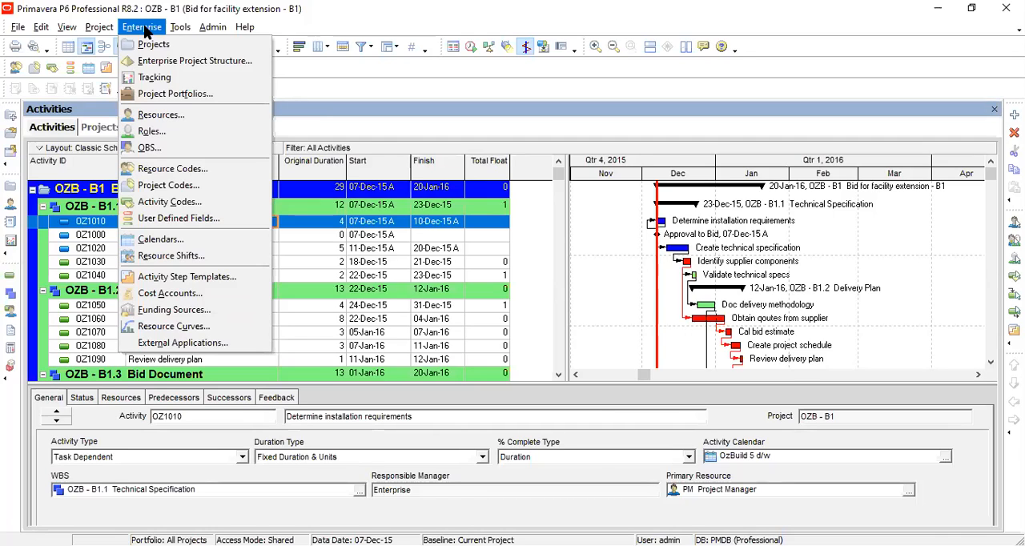
click(158, 64)
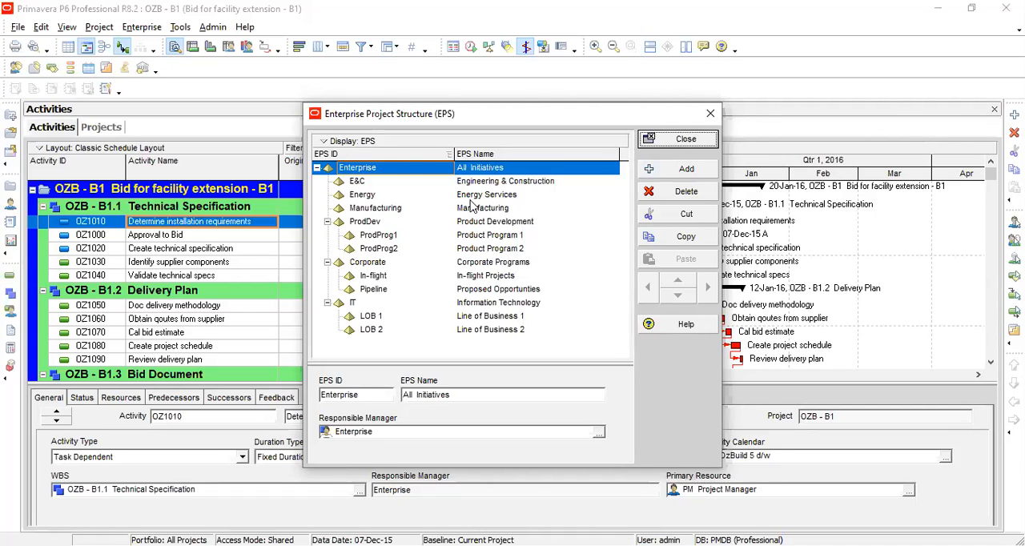
click(471, 184)
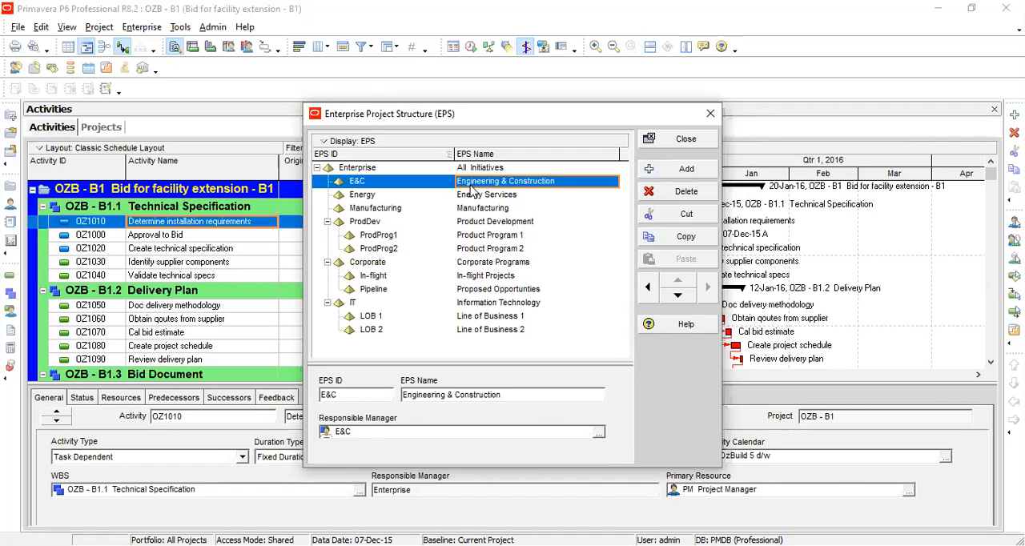
click(366, 170)
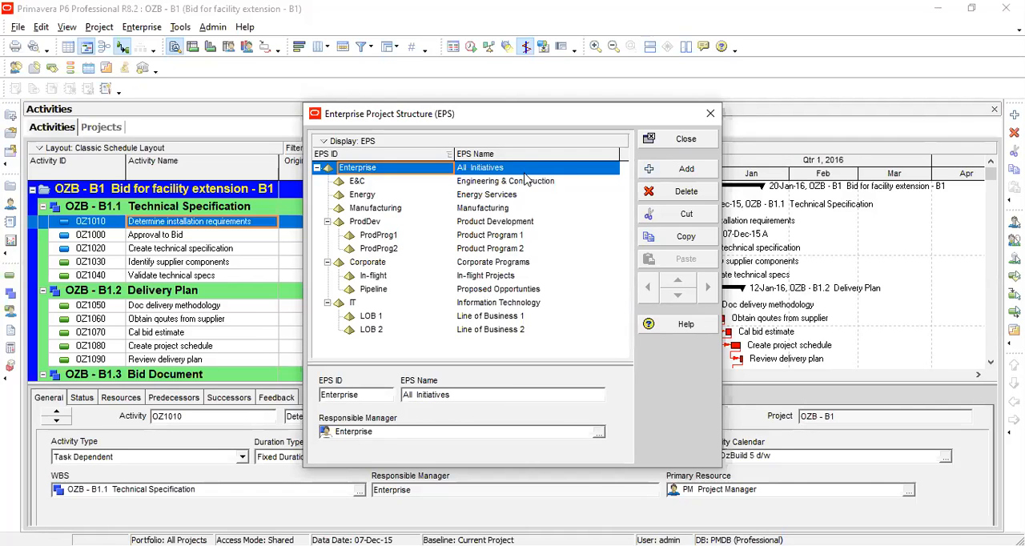
click(671, 168)
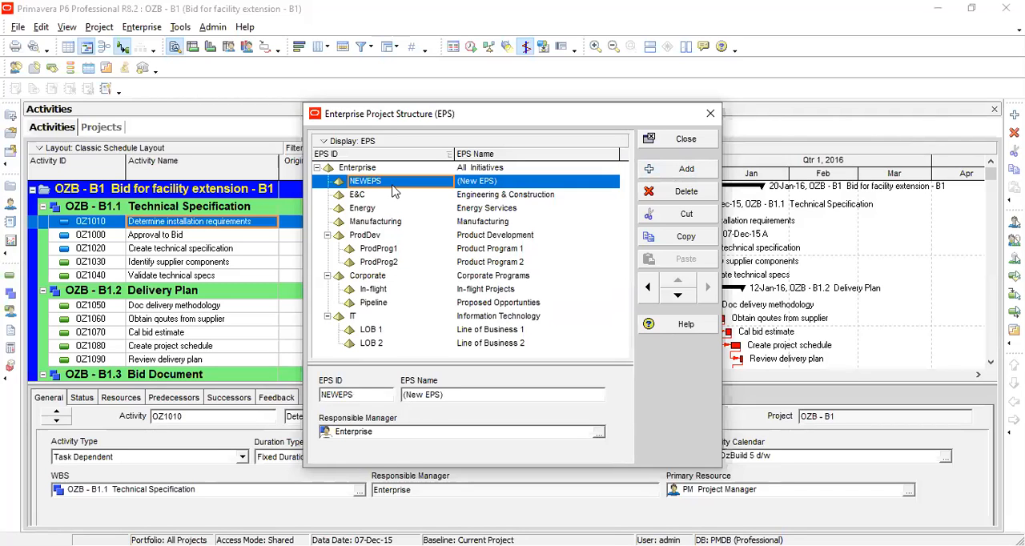
Set the new EPS node's ID to Proj 1 and its name to Residential unit.
click(382, 184)
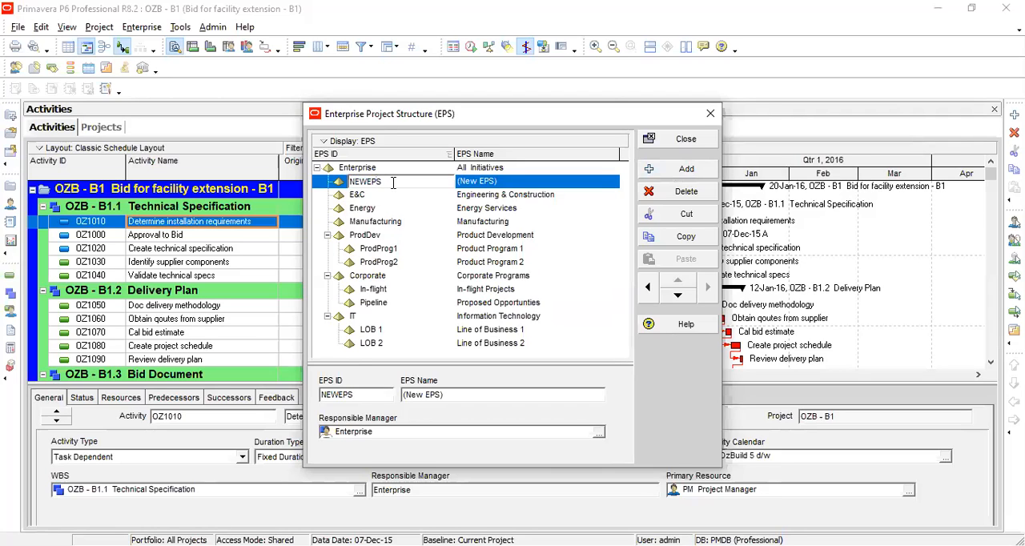
double_click(394, 183)
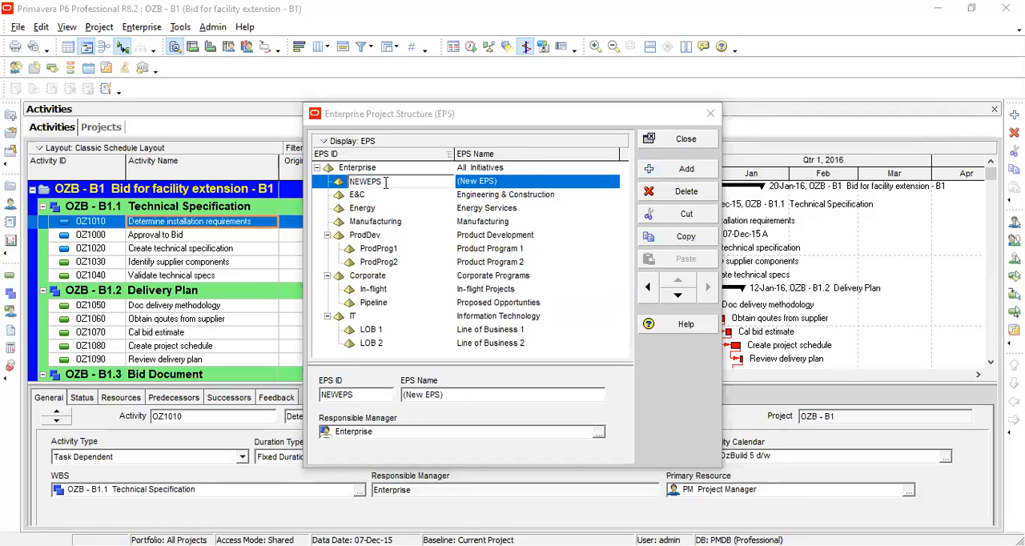
click(359, 175)
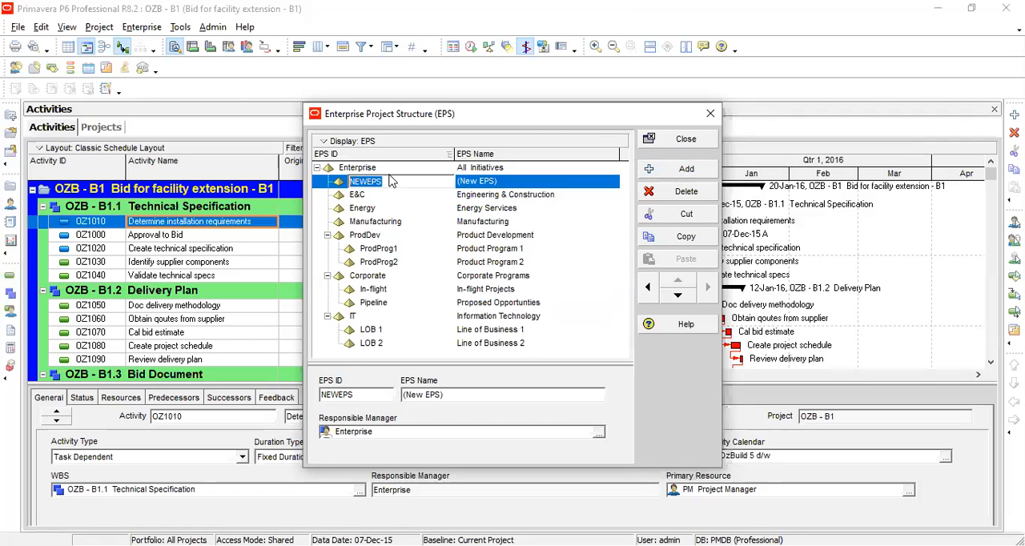
text(Pro)
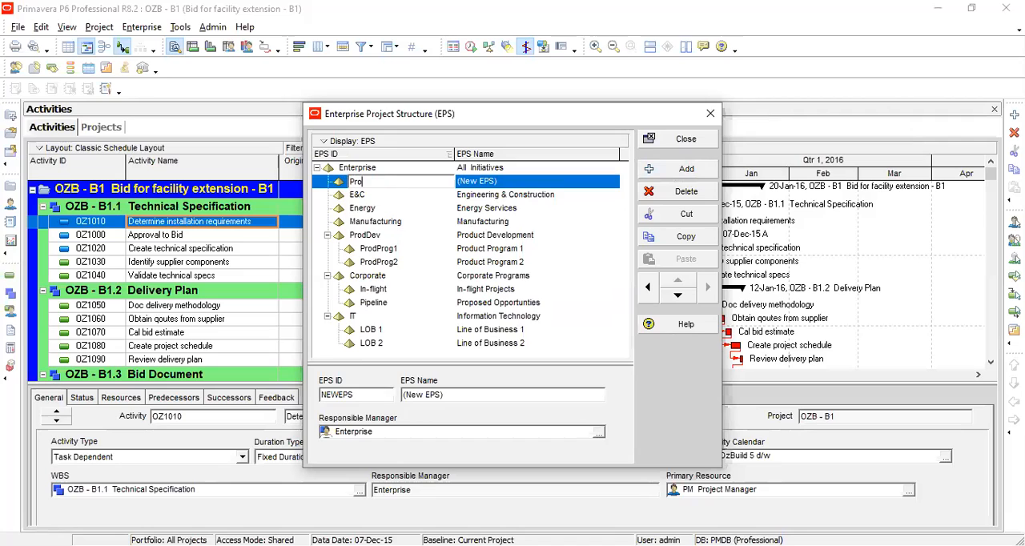
text(j 1)
click(477, 183)
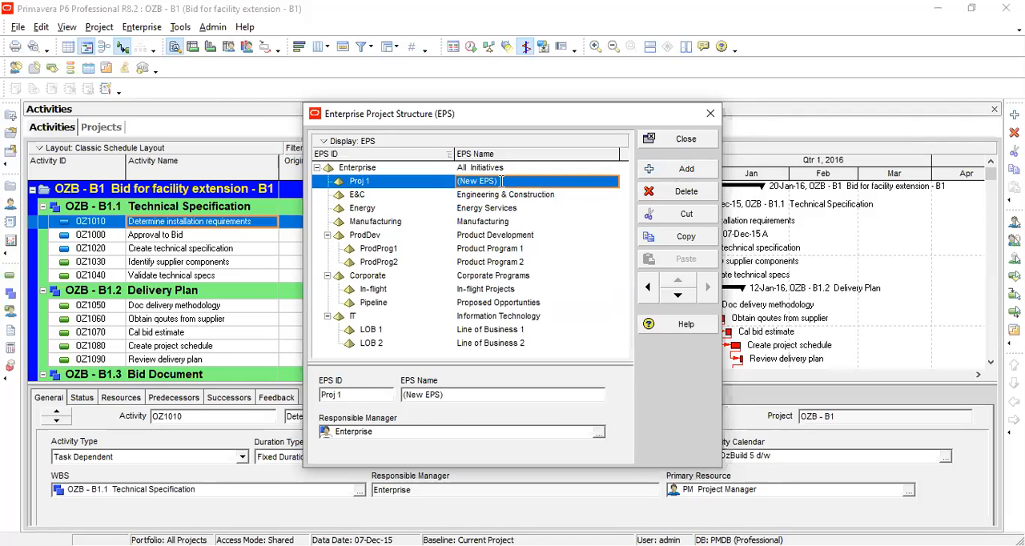
click(501, 182)
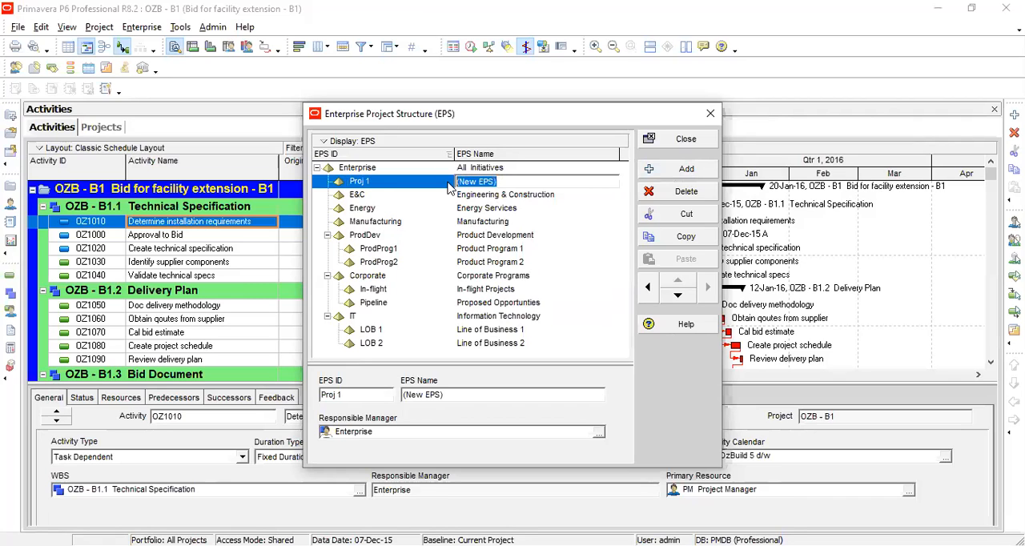
text(Residential unit)
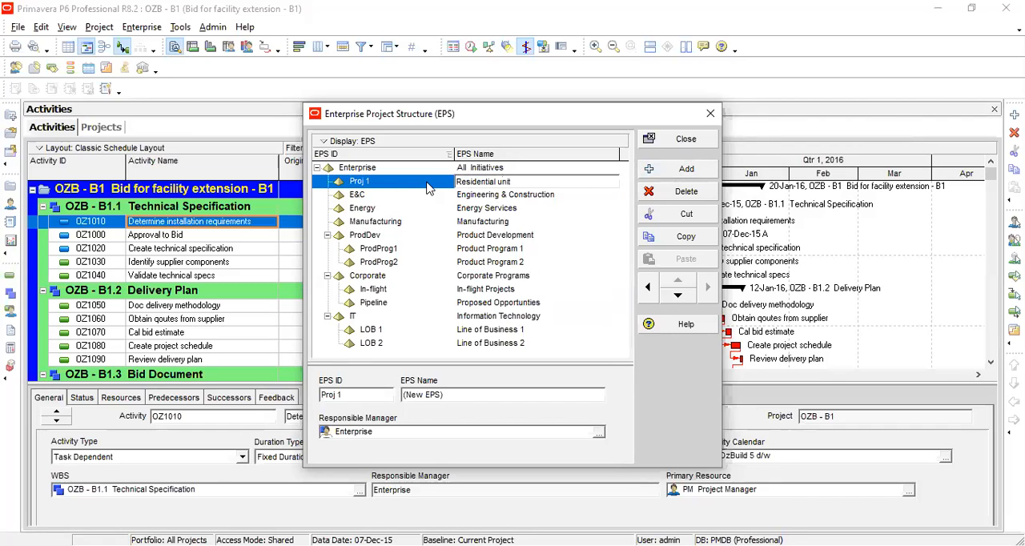
click(413, 196)
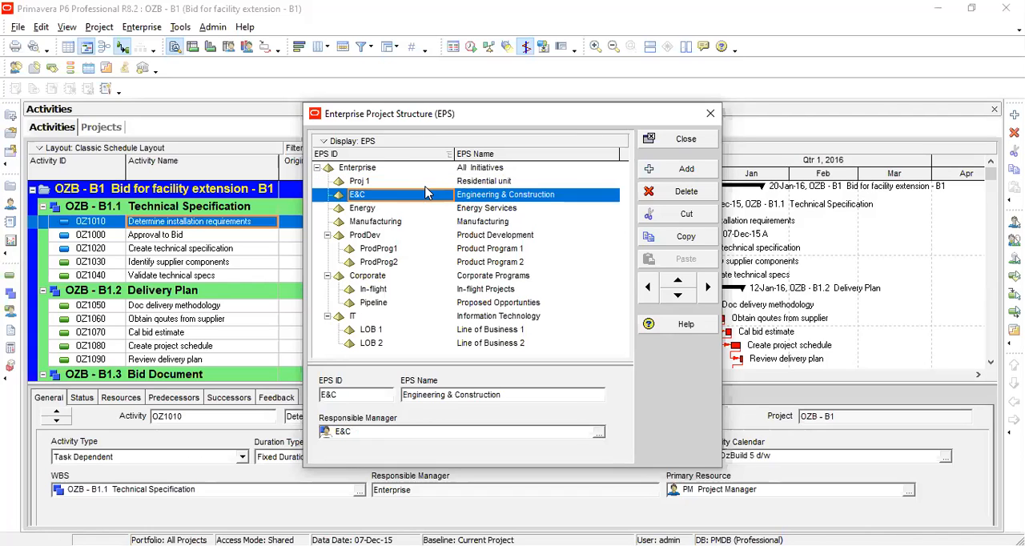
Add another EPS node below Proj 1 with ID Proj 2 and name Dam.
click(430, 185)
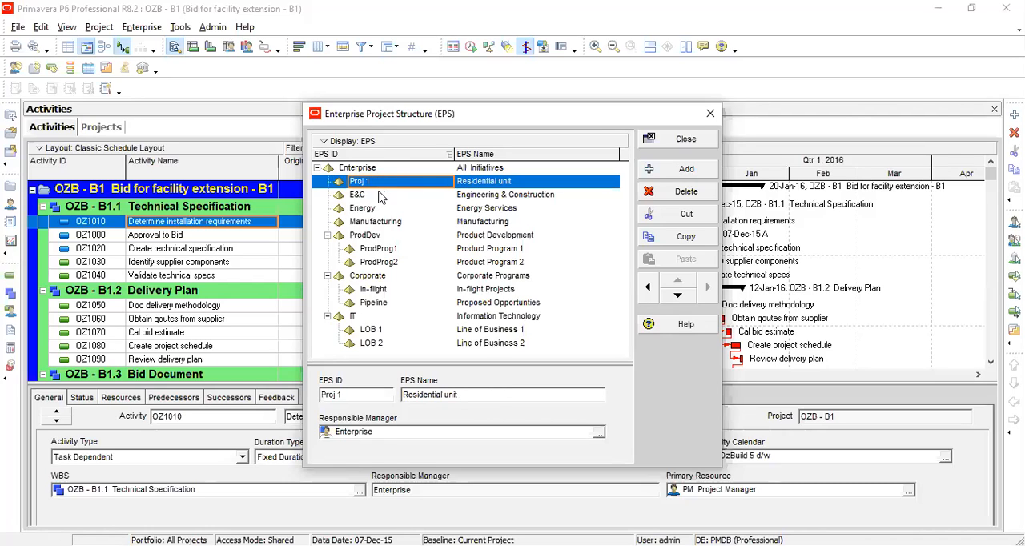
click(663, 178)
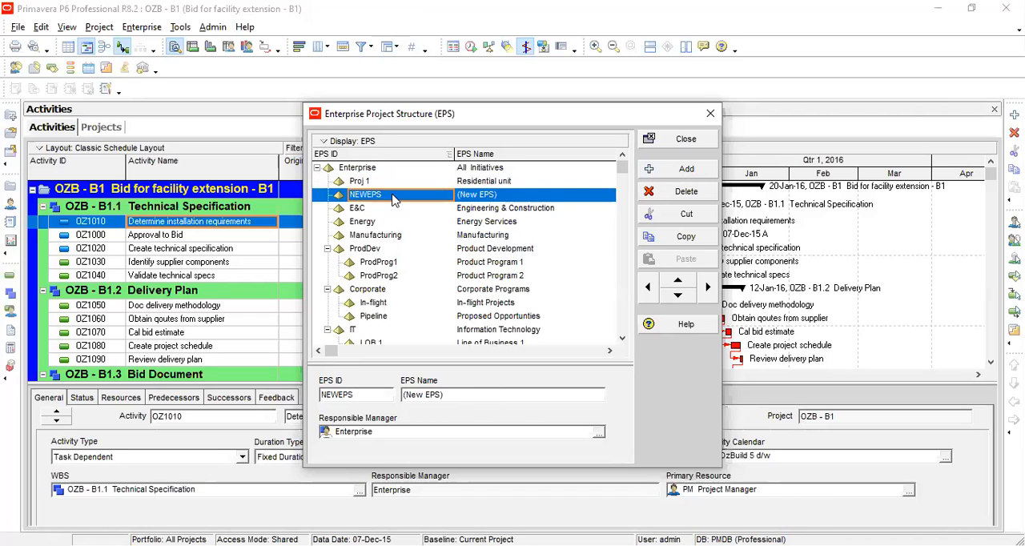
click(394, 199)
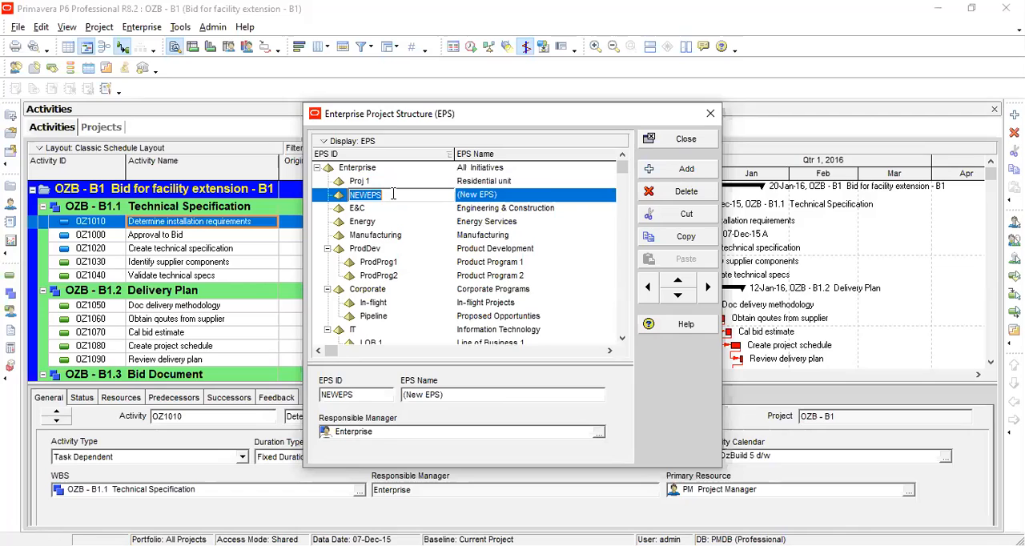
text(Pro)
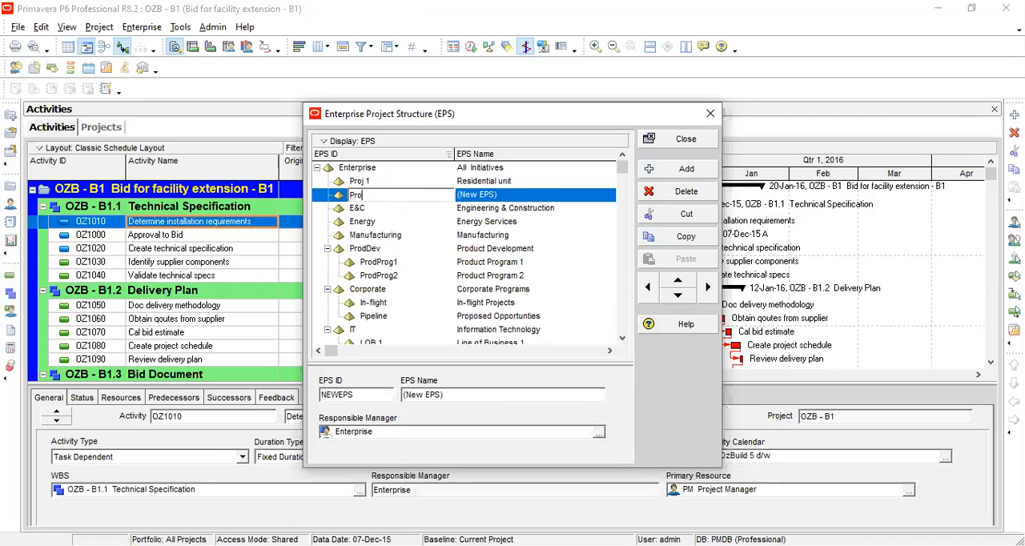
text(j 2)
click(501, 196)
drag(501, 195, 453, 196)
text(Da)
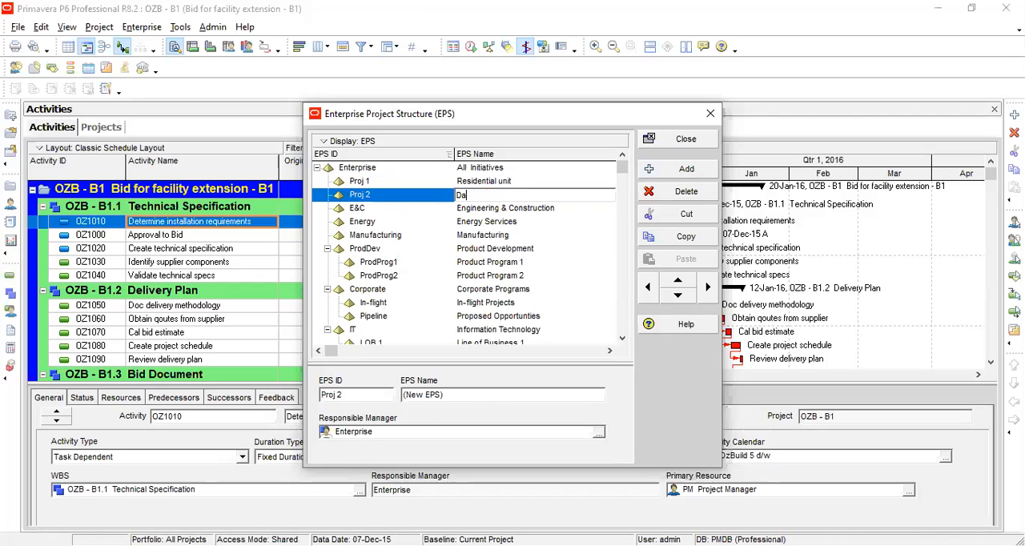
text(m)
click(418, 207)
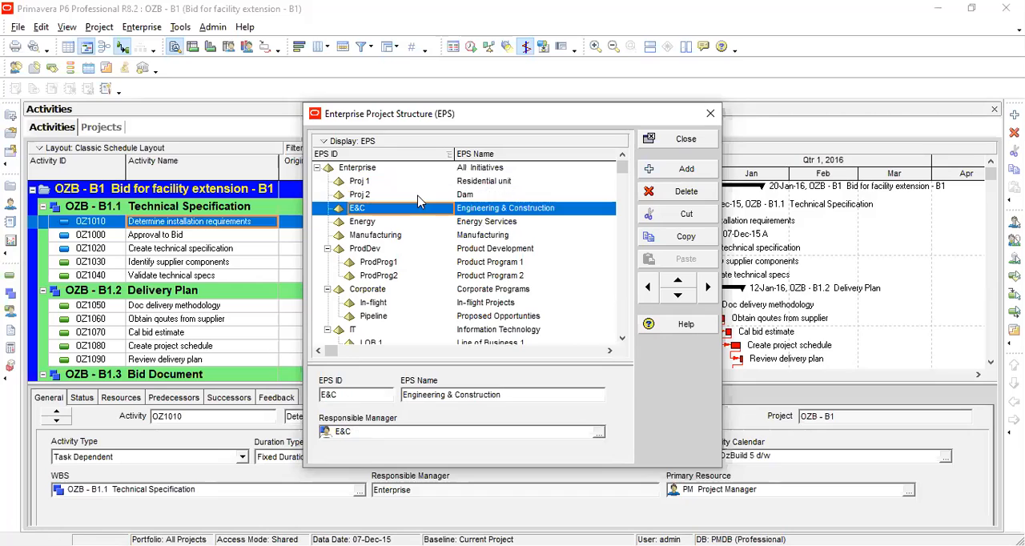
click(417, 197)
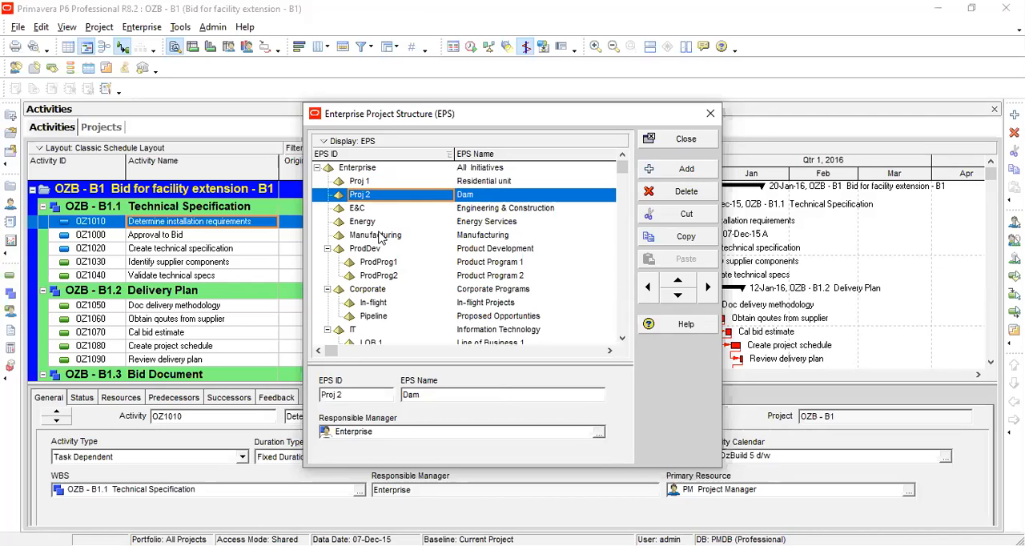
Add a new EPS node after Proj 1 and demote it to become a child of Proj 1.
click(365, 184)
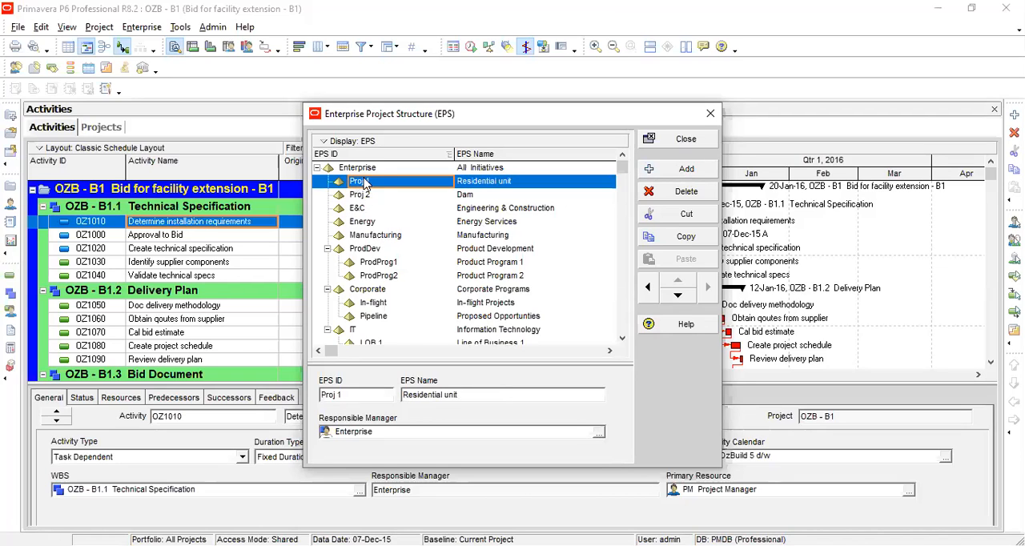
key(Down)
key(Down)
key(Down)
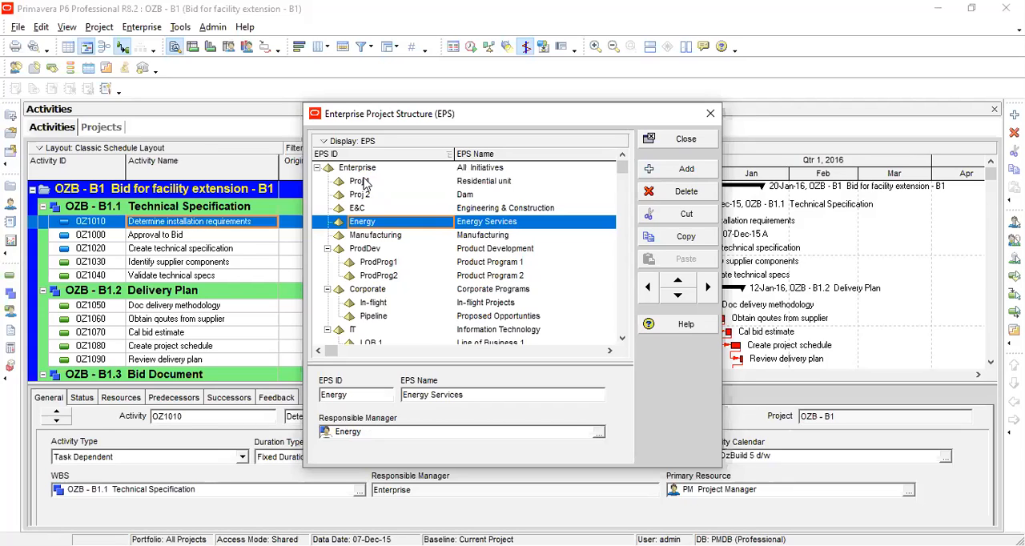
click(364, 183)
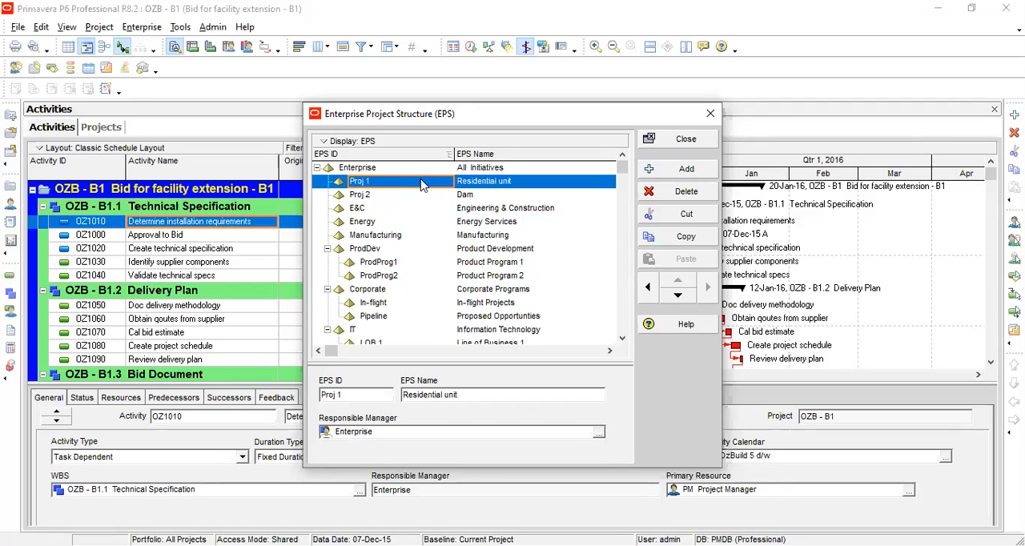
click(660, 170)
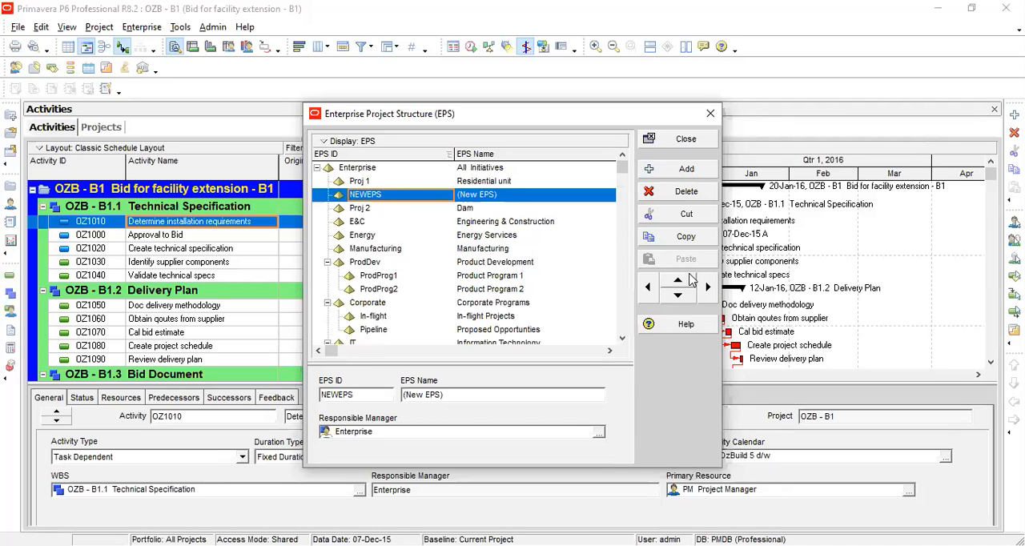
click(708, 290)
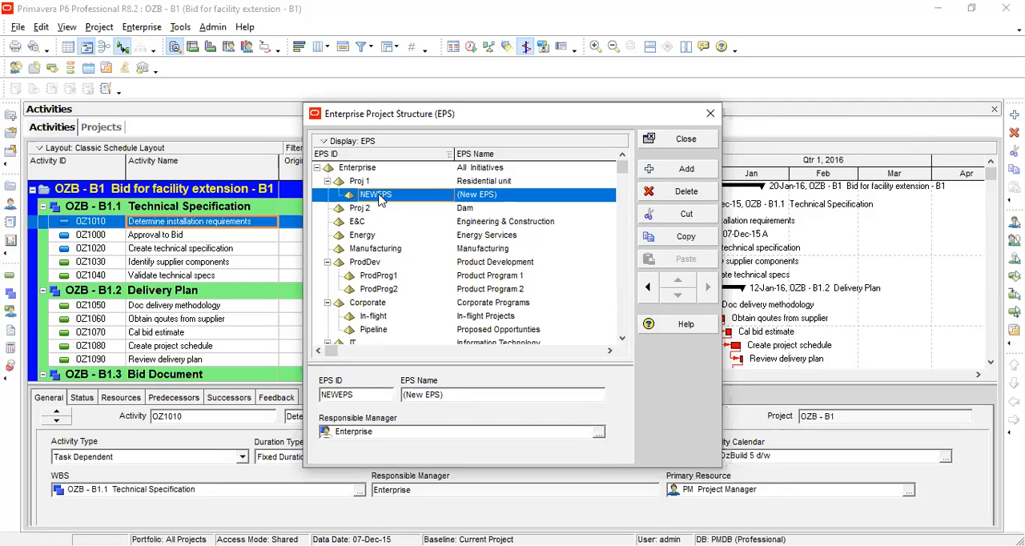
click(360, 182)
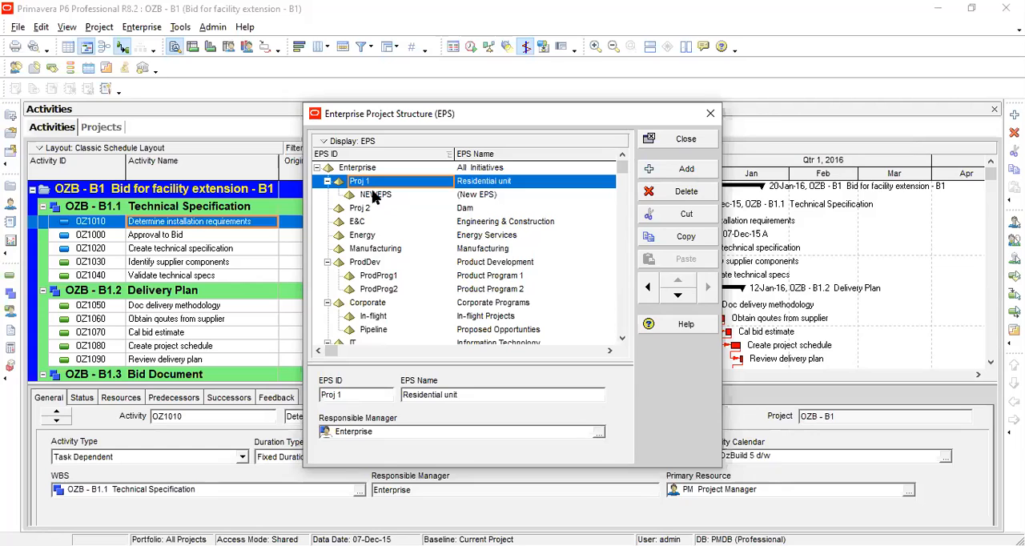
click(374, 196)
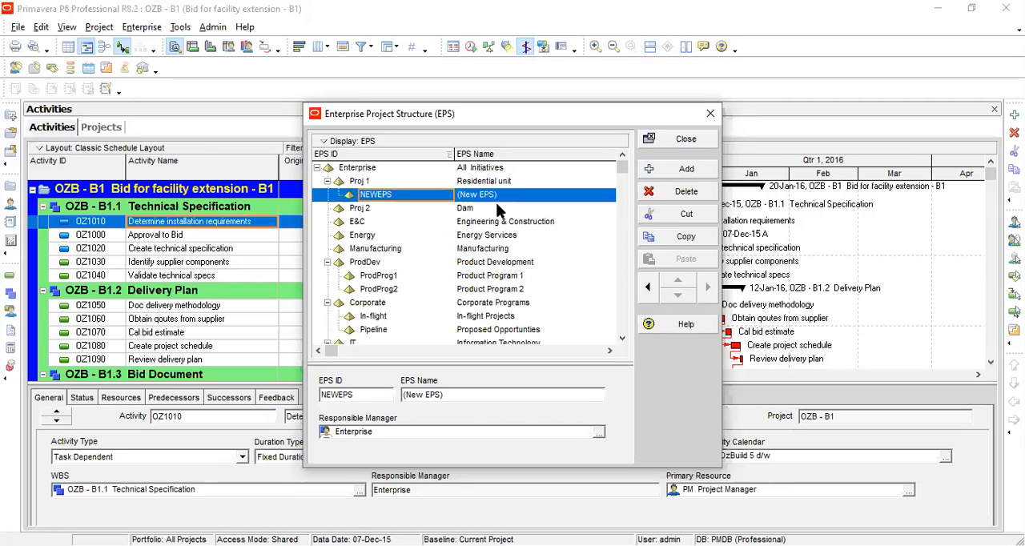
Delete the Proj 2 Dam EPS node.
click(433, 210)
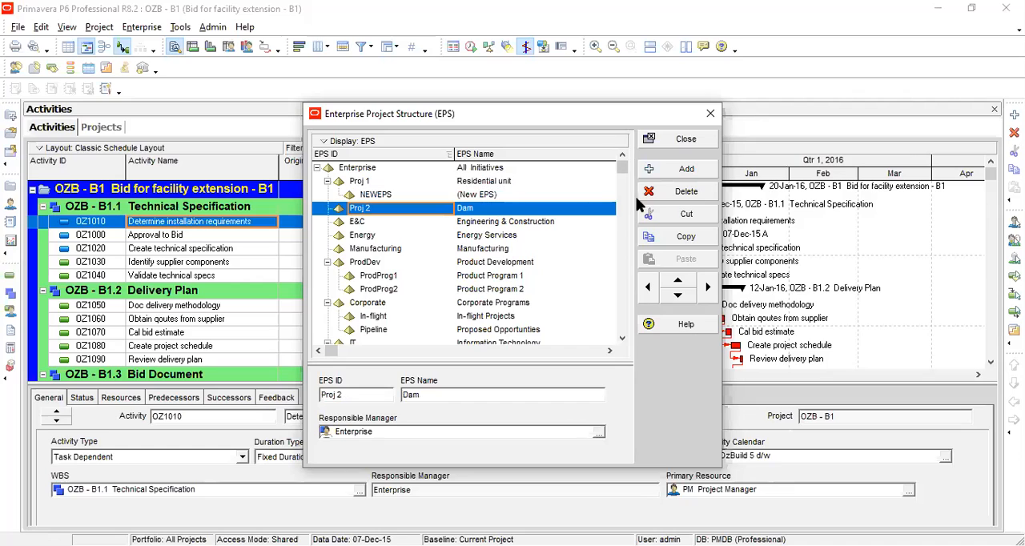
click(674, 197)
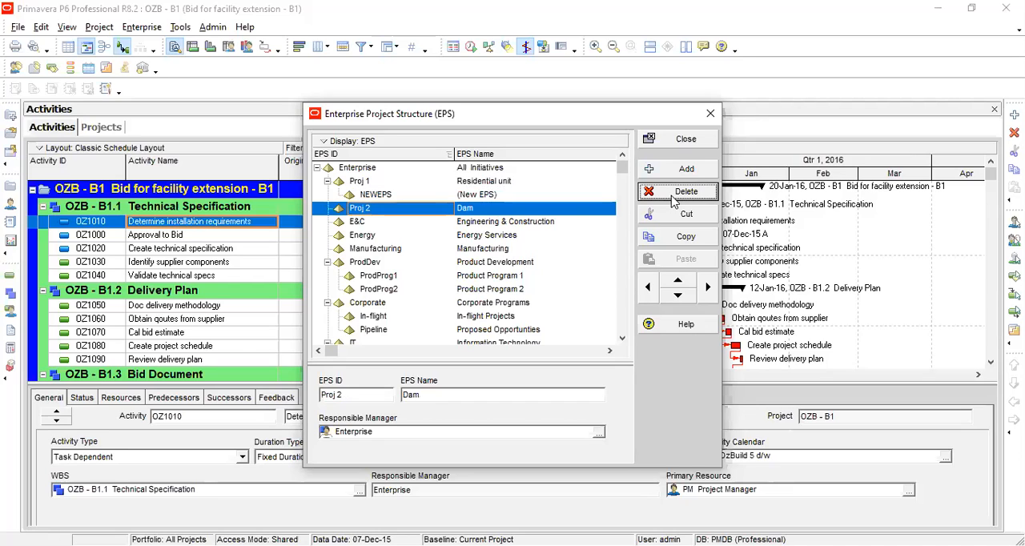
click(481, 327)
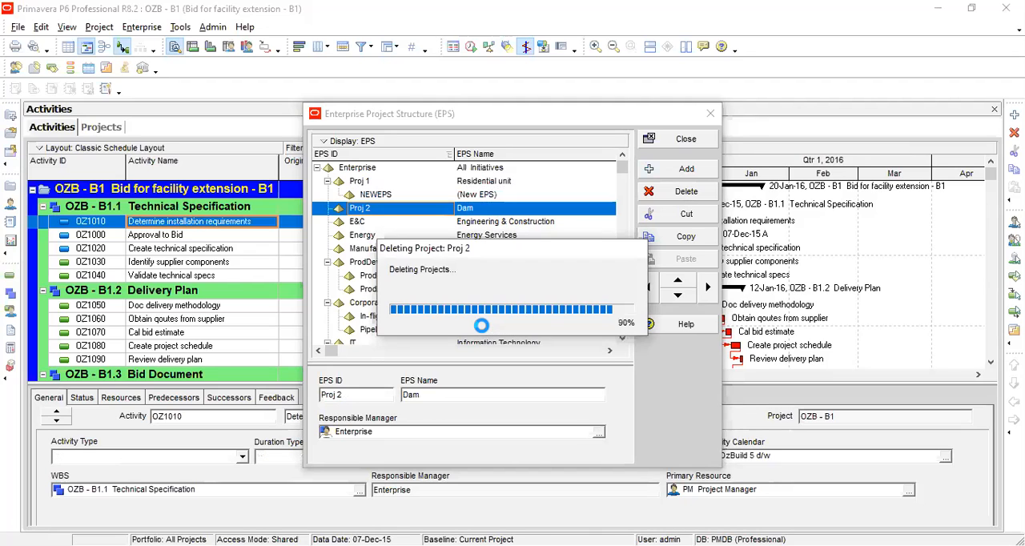
Delete the new EPS node and the Proj 1 Residential unit node, then close the EPS dialog.
click(483, 194)
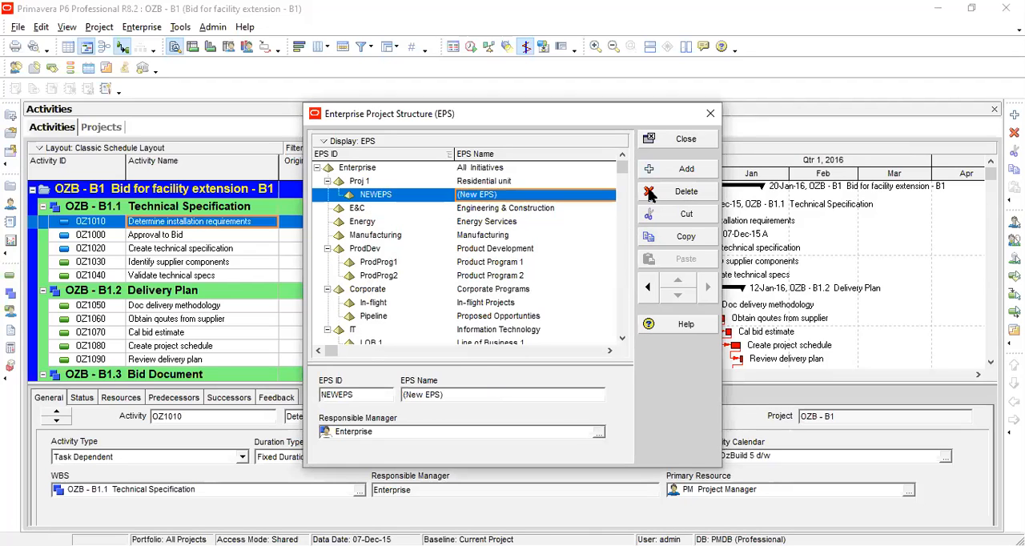
click(657, 195)
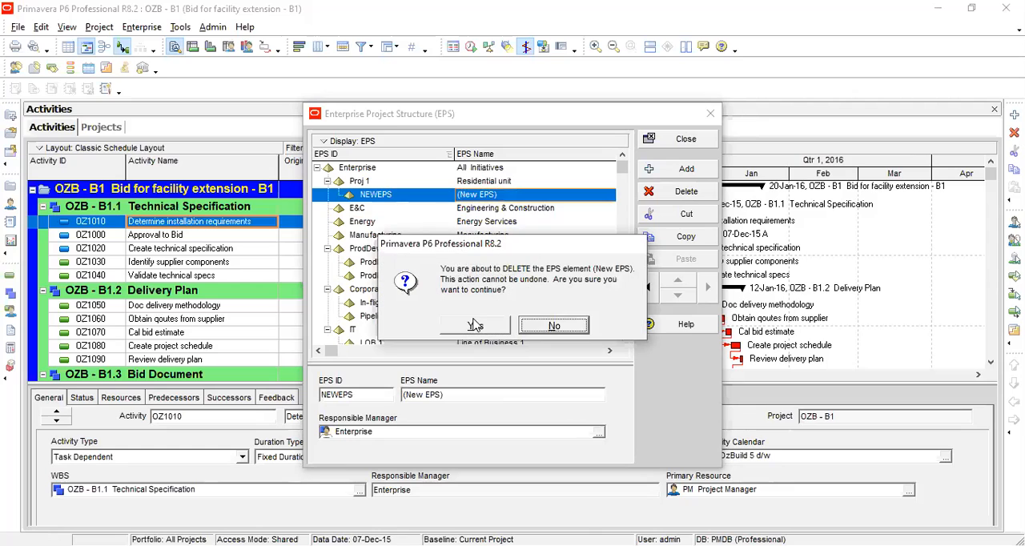
click(472, 326)
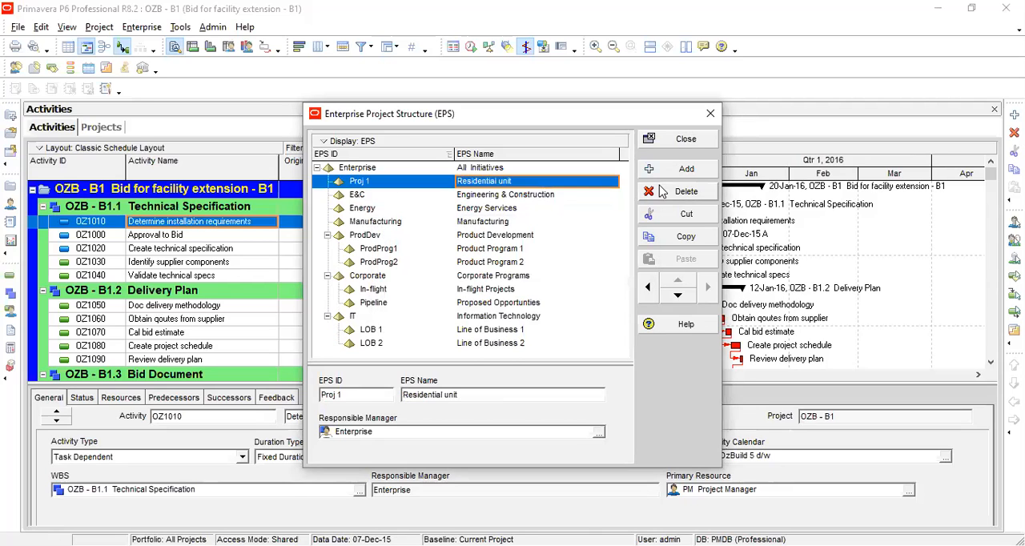
click(660, 190)
click(487, 324)
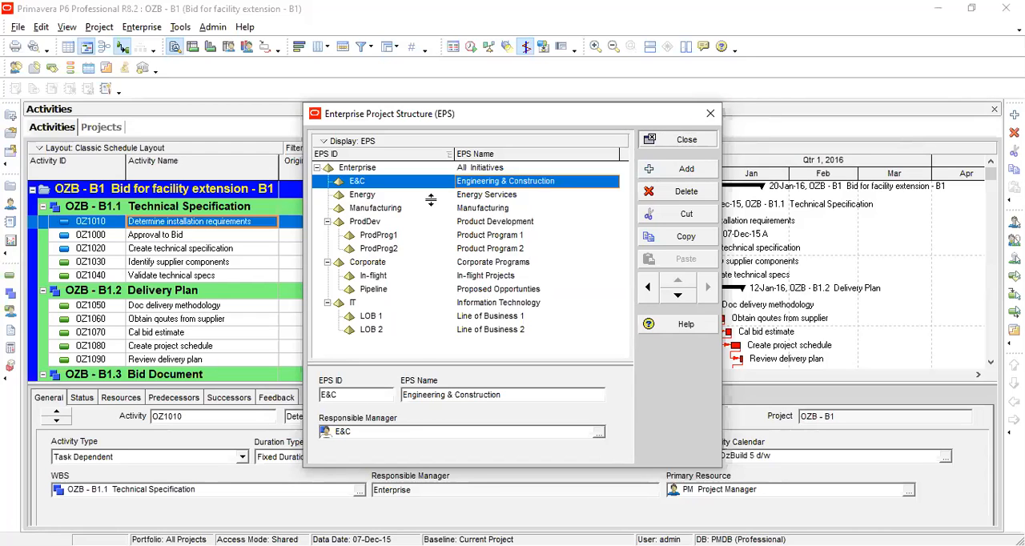
key(Escape)
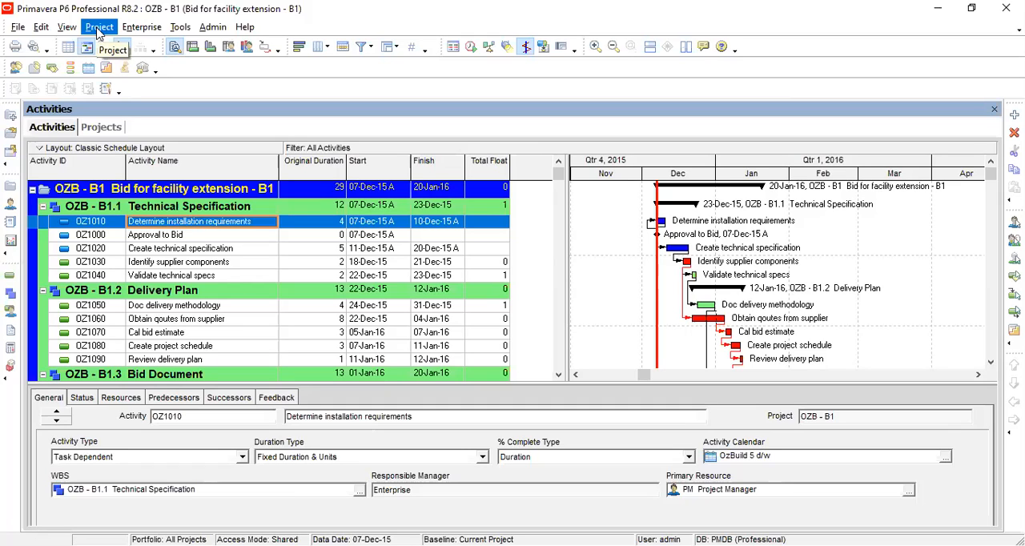
Start a new project and place it under the Engineering & Construction EPS node.
click(18, 27)
click(33, 46)
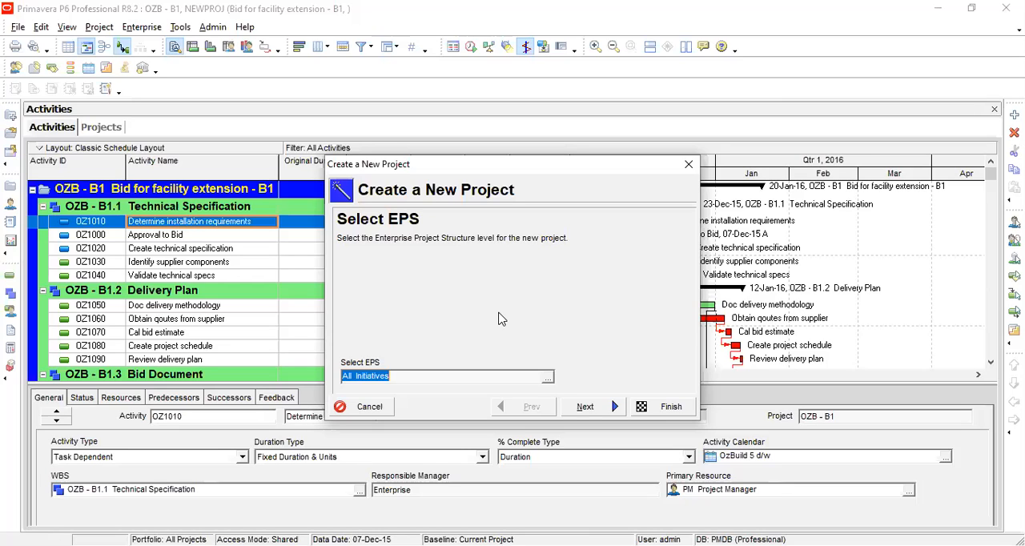
click(548, 378)
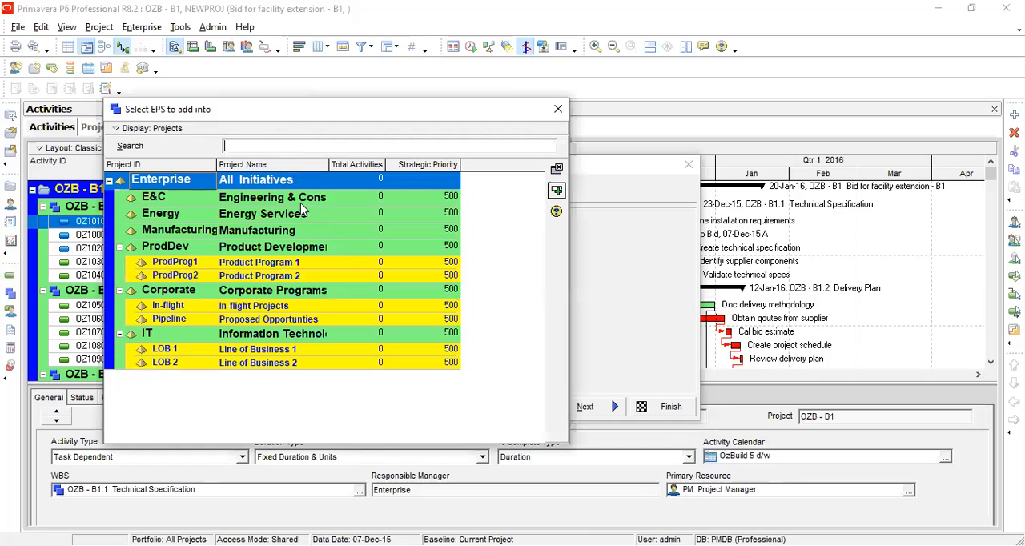
click(302, 202)
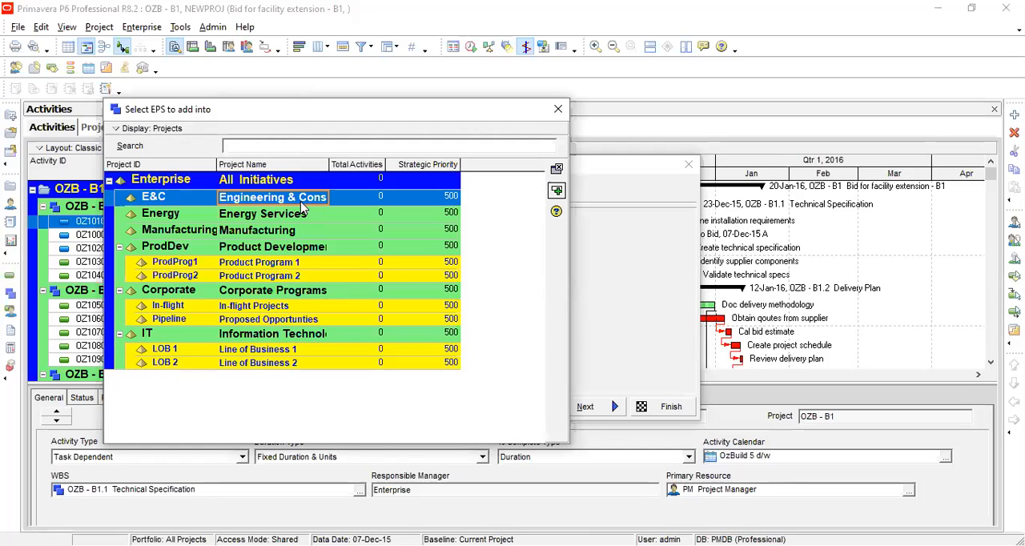
click(559, 195)
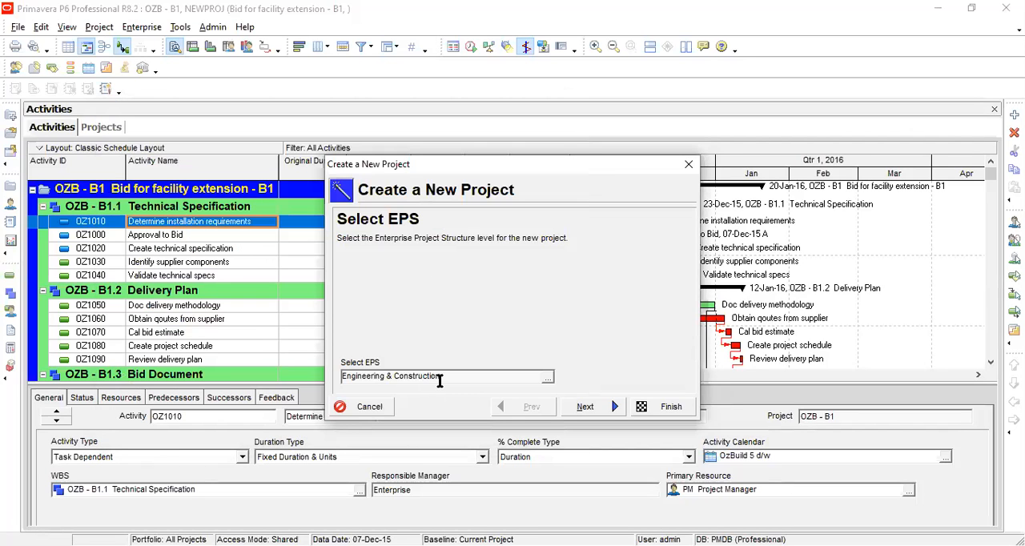
click(585, 407)
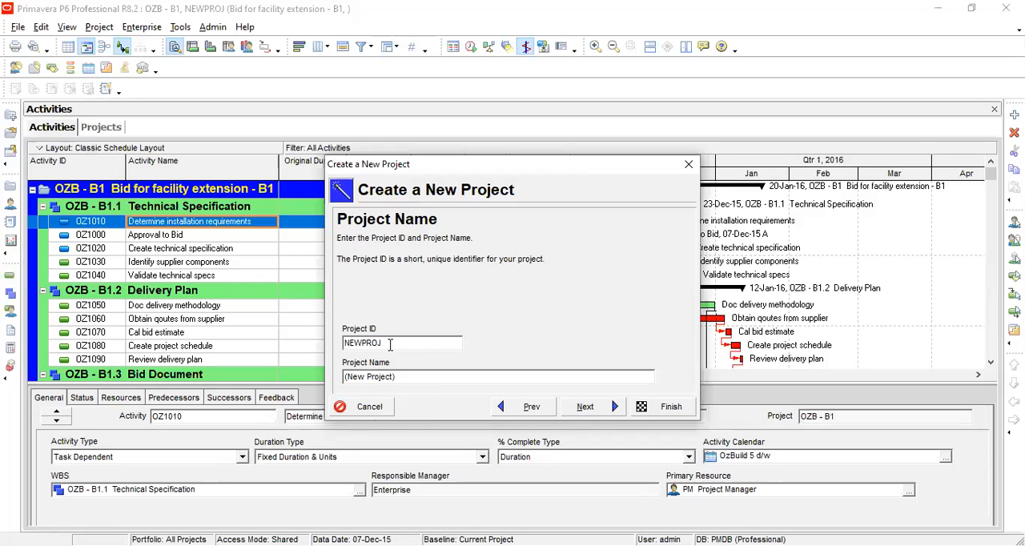
Set the new project's ID to Isl 1 and its name to DHA Housing Scheme.
drag(383, 344, 333, 346)
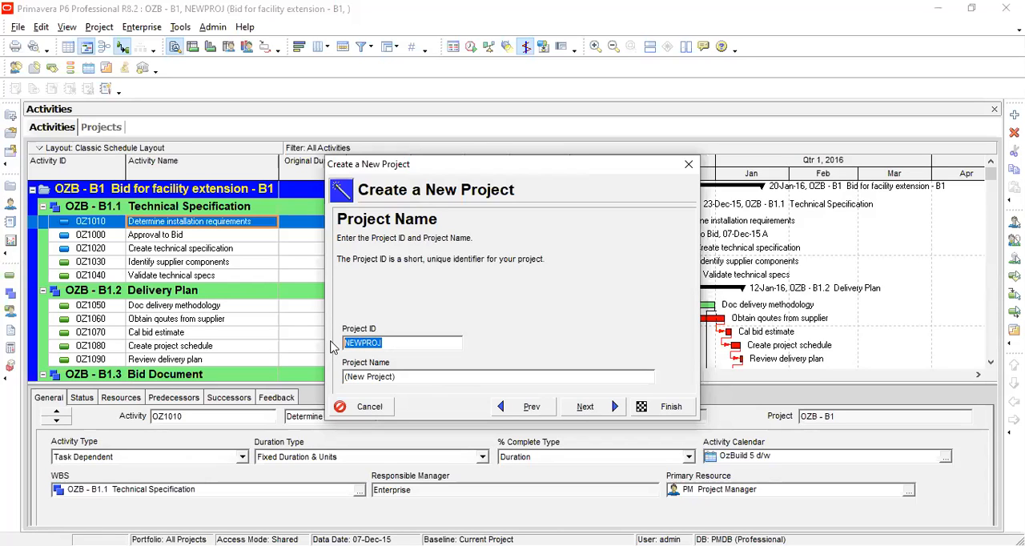
key(BackSpace)
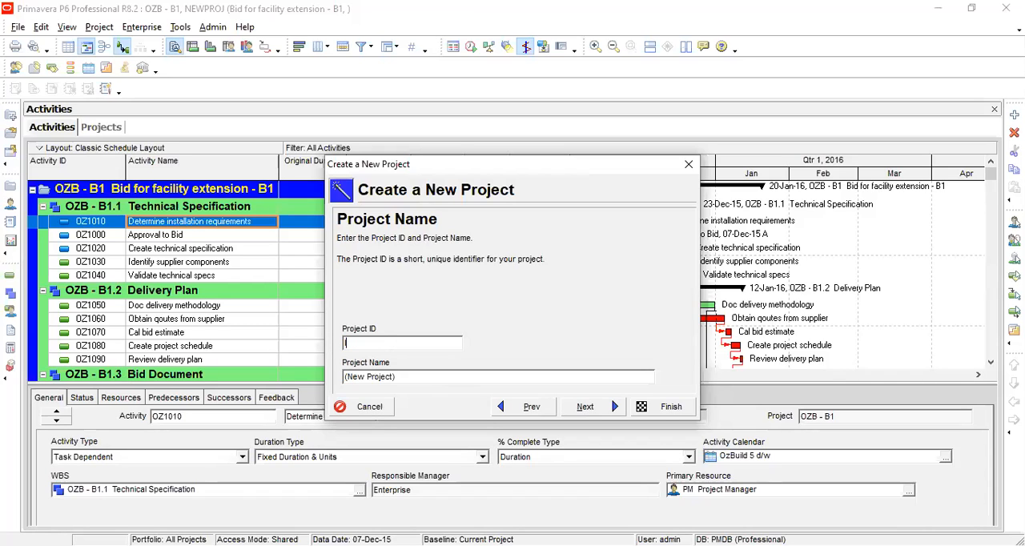
text(lsl 1)
click(343, 383)
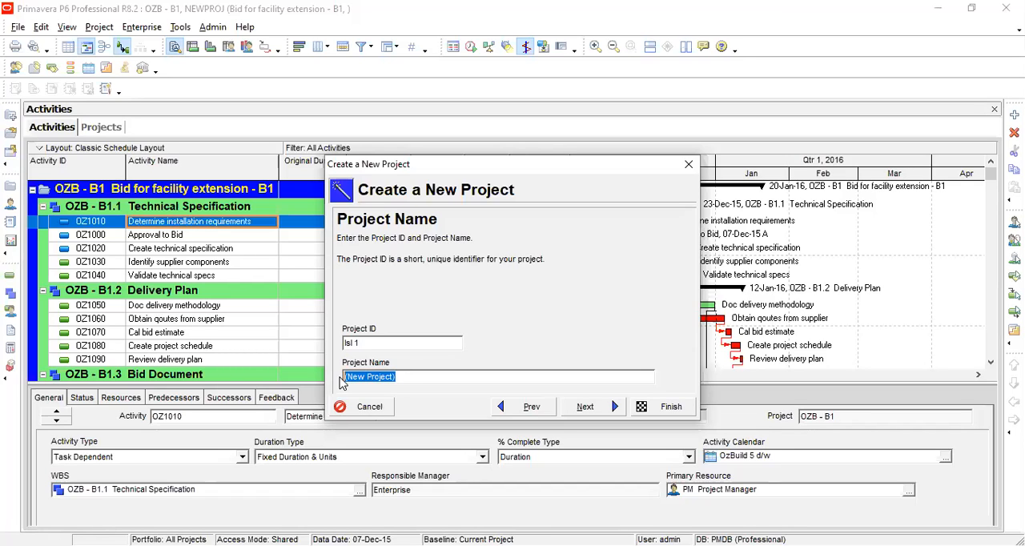
text(D)
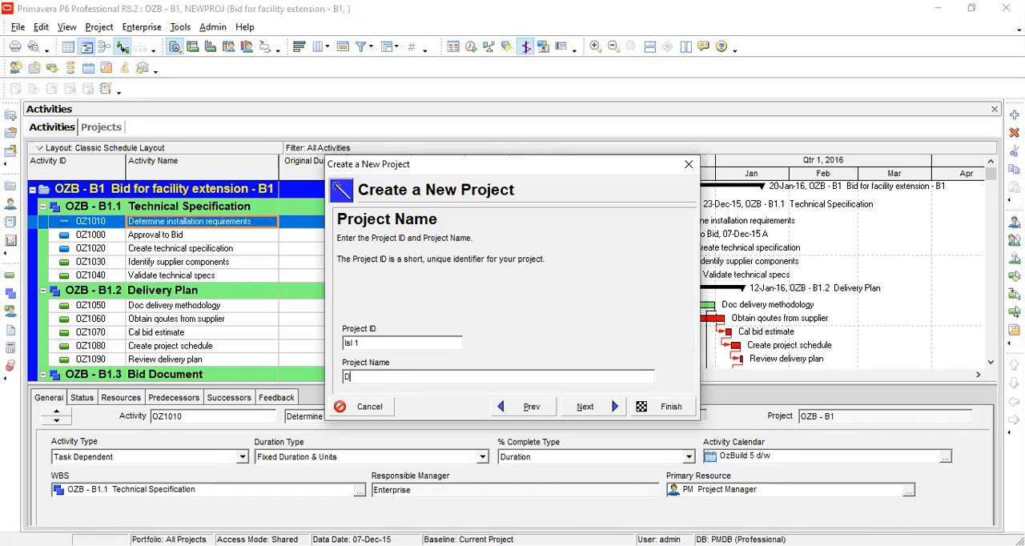
text(HA Housing Scheme)
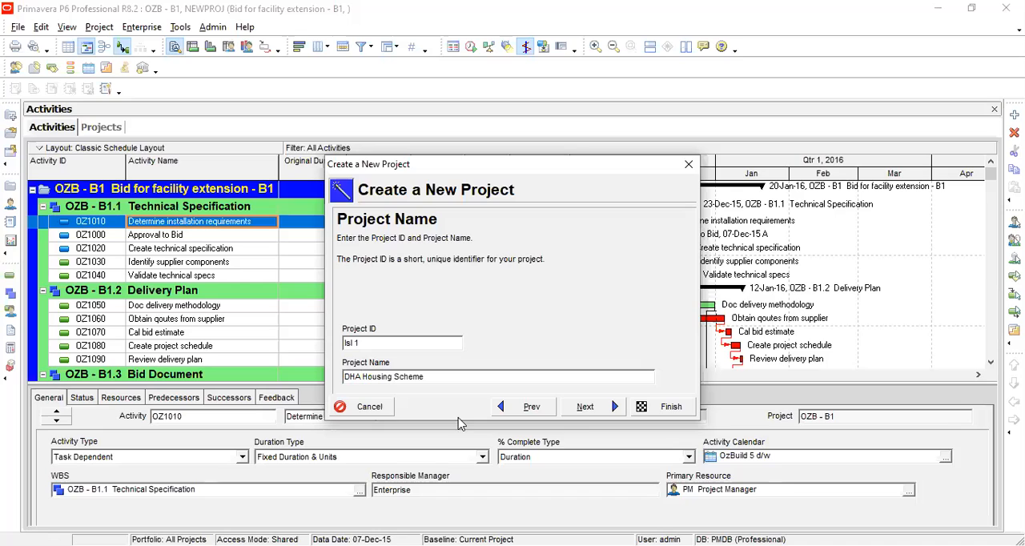
click(594, 411)
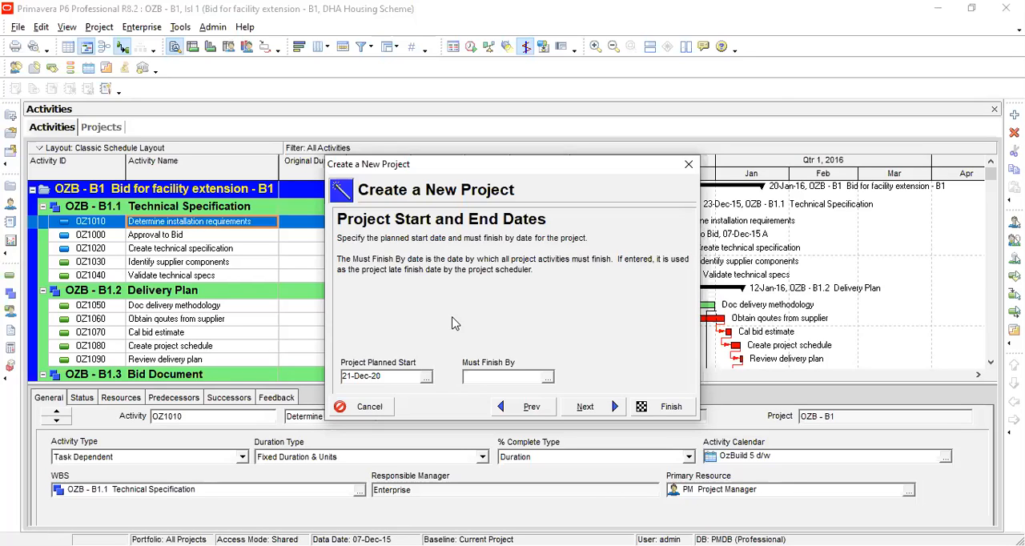
Keep the planned start date 21-Dec-20 and the E&C responsible manager in the new project wizard.
click(592, 91)
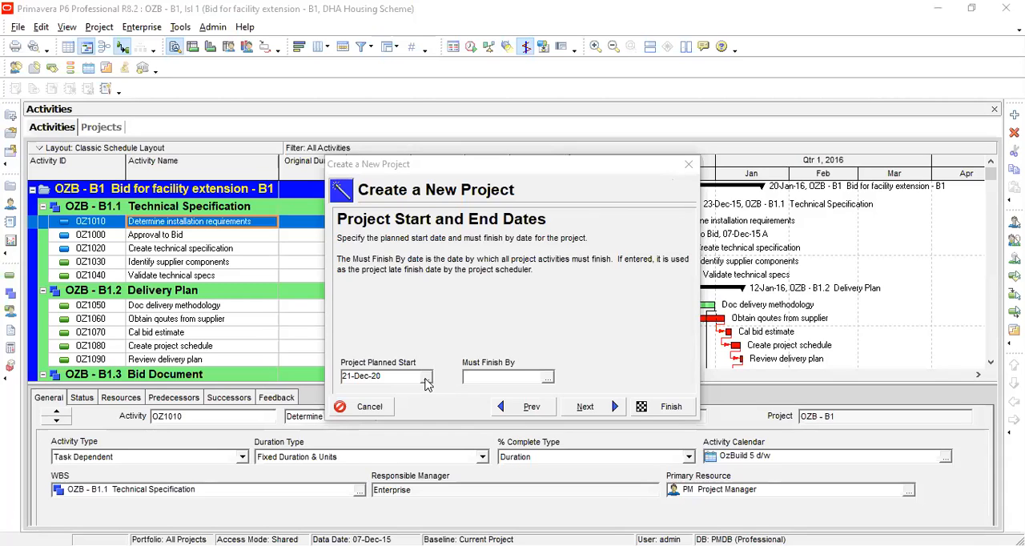
click(586, 409)
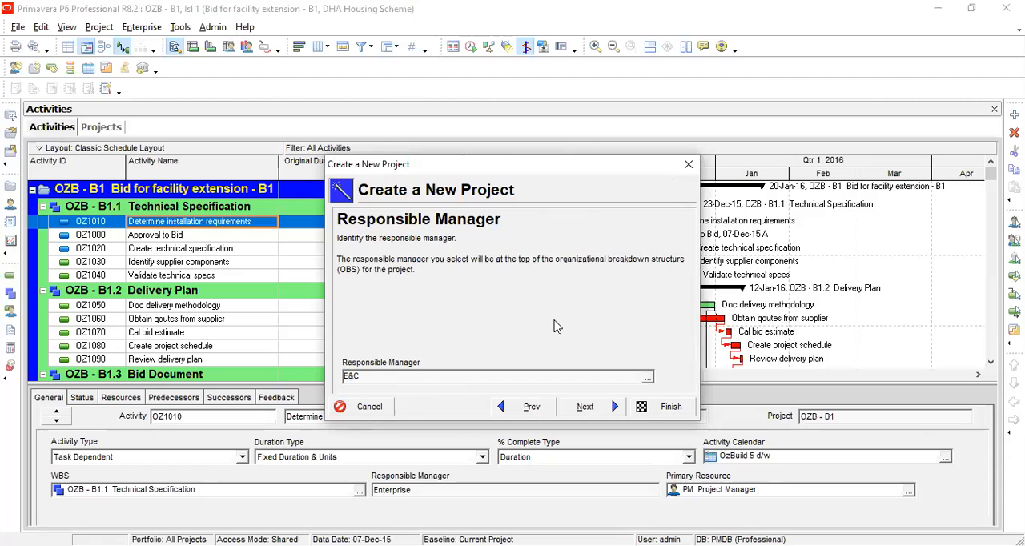
click(648, 376)
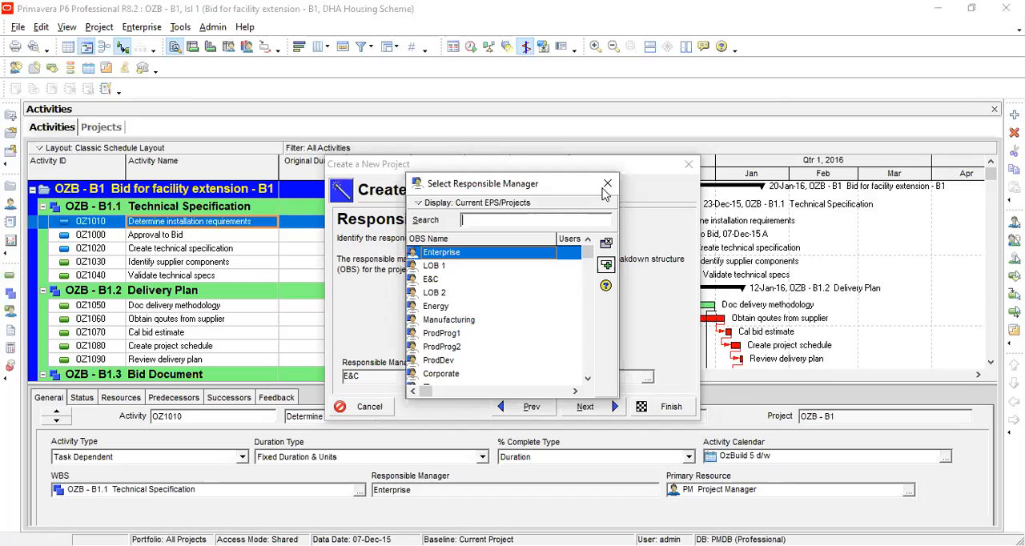
key(Escape)
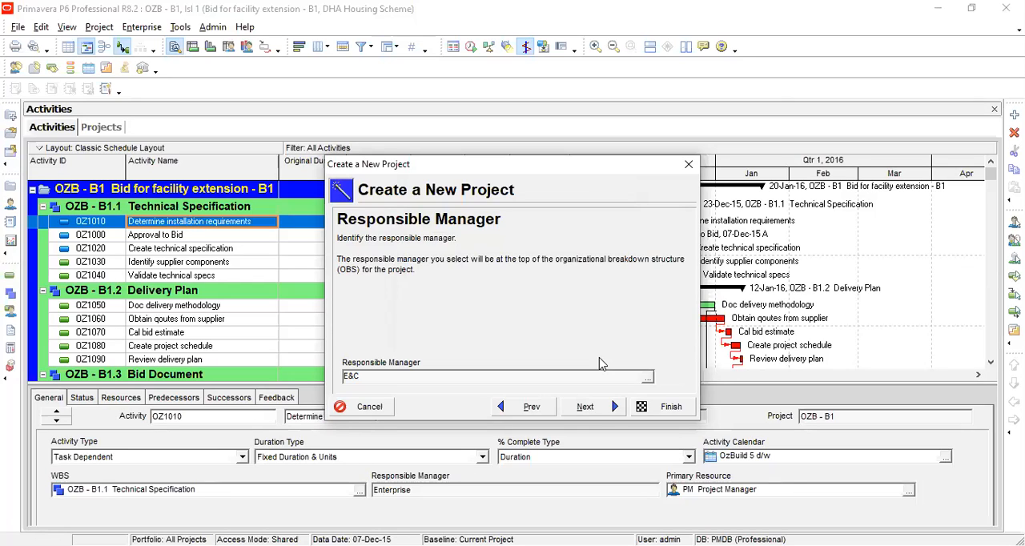
click(607, 407)
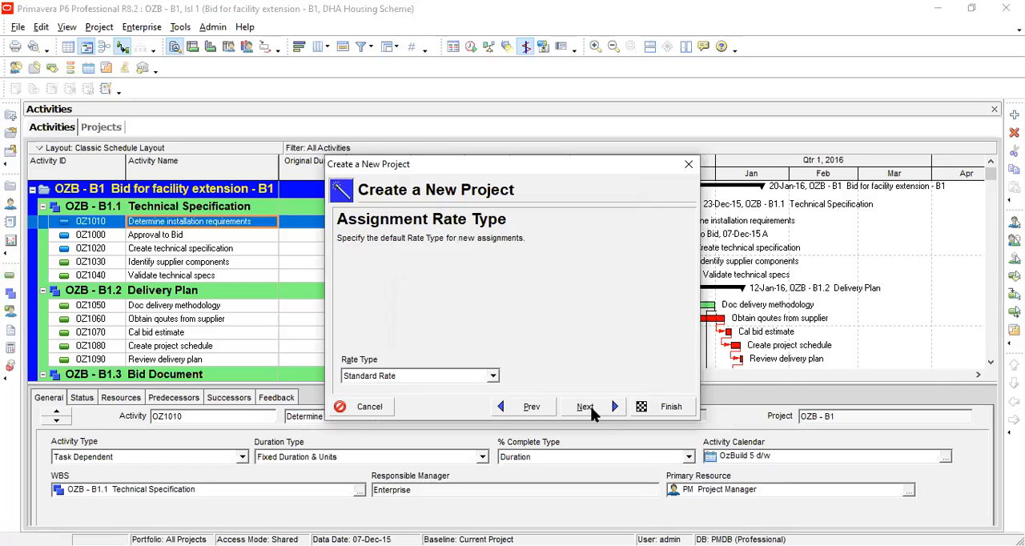
Keep Standard Rate as the assignment rate type and finish creating the project.
click(493, 376)
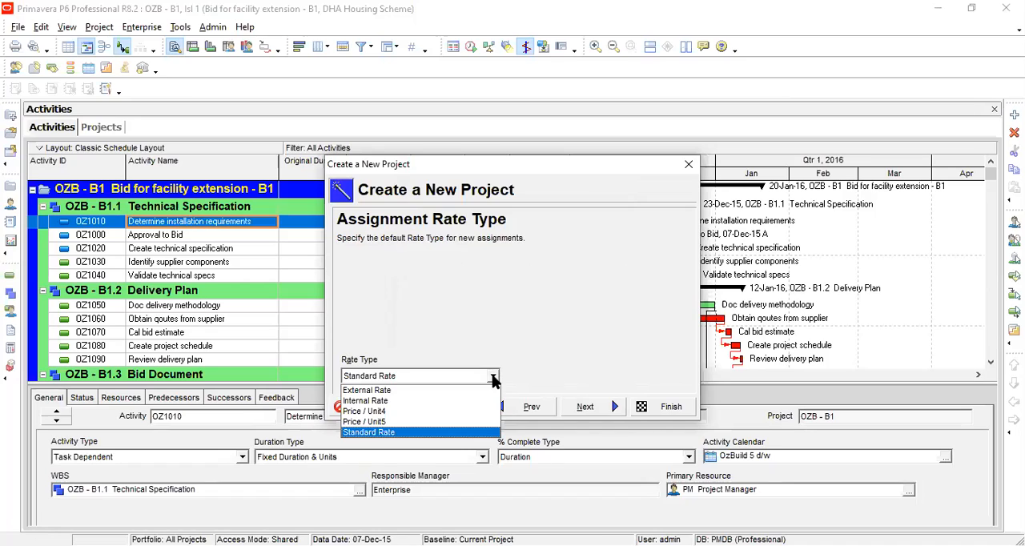
click(493, 381)
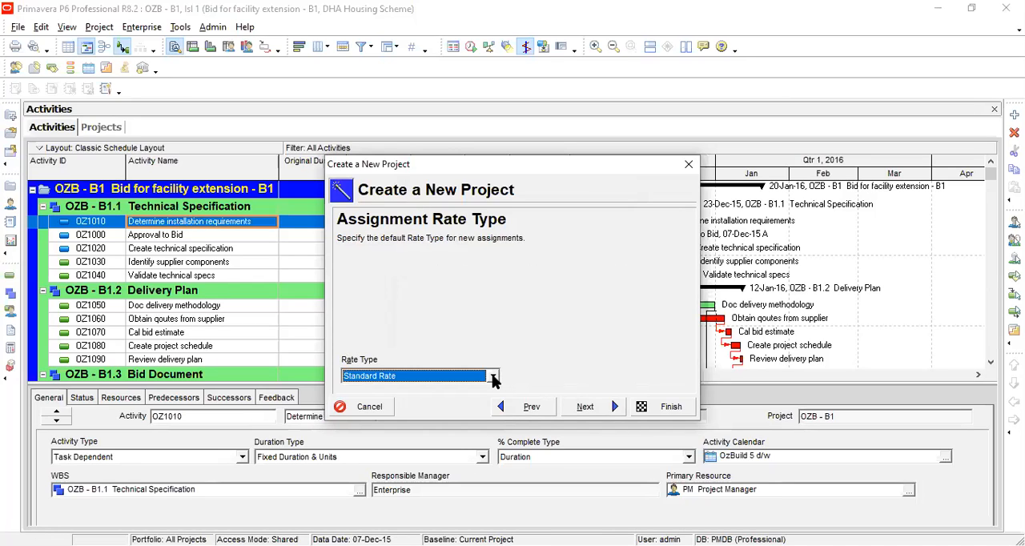
click(585, 406)
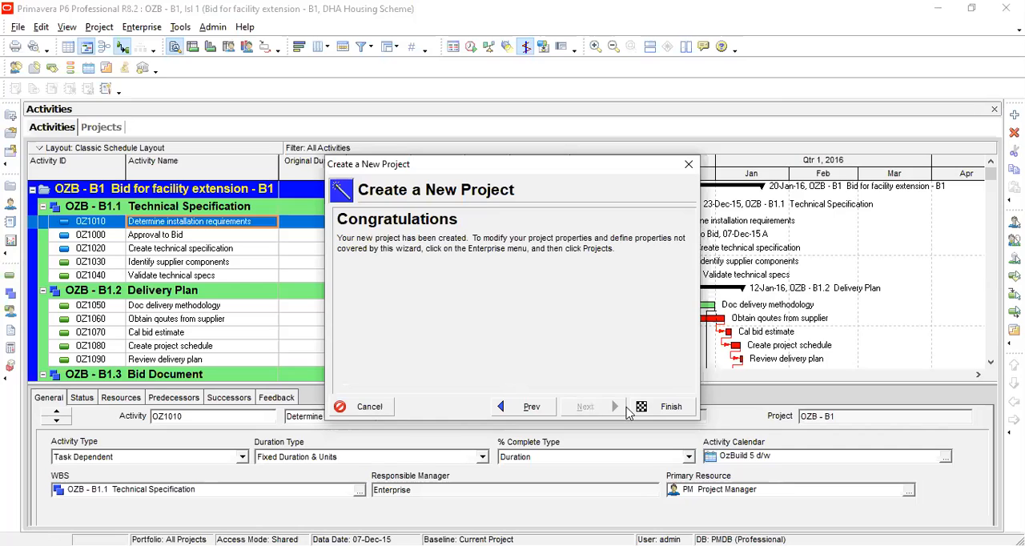
click(659, 411)
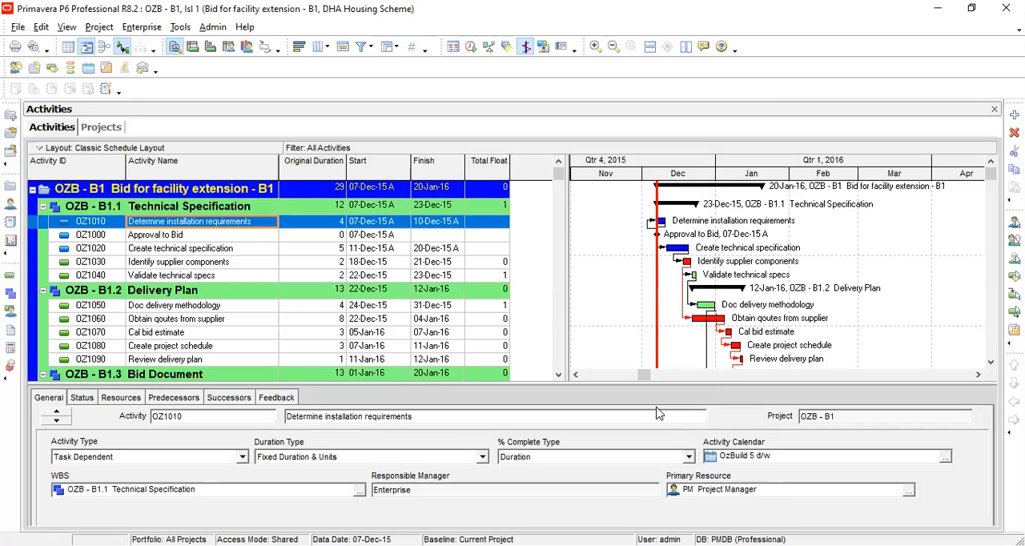
Open the DHA Housing Scheme project Isl 1 from the projects list.
click(103, 128)
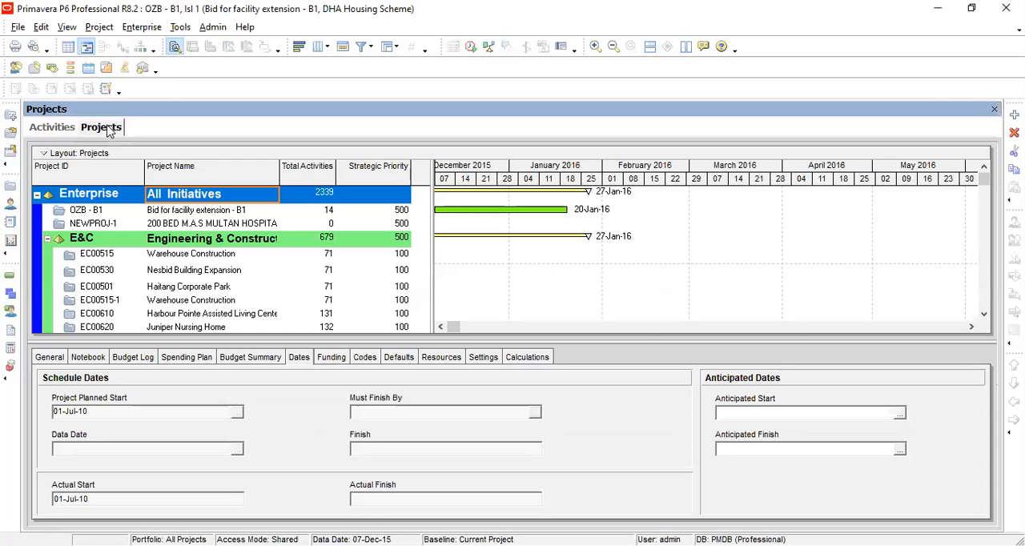
click(995, 109)
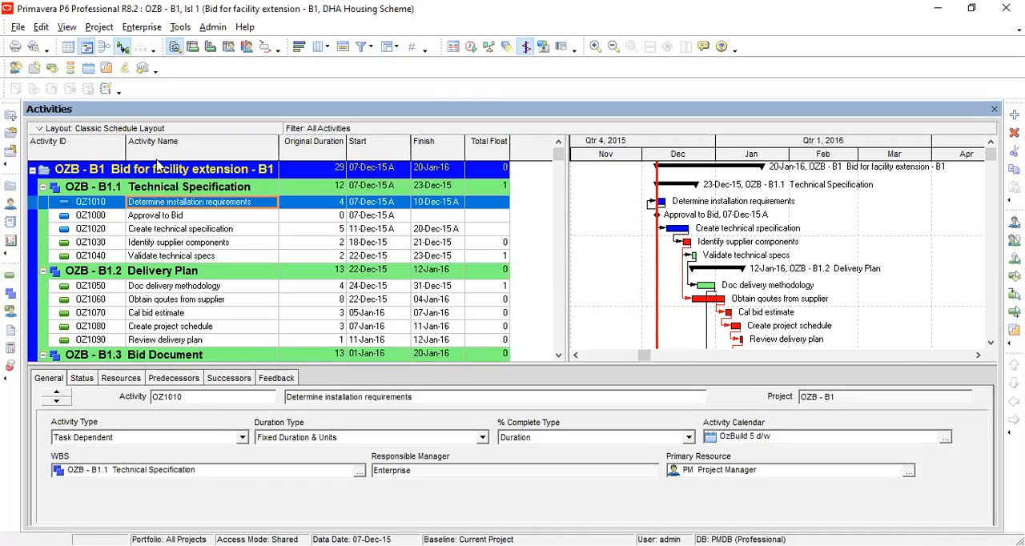
click(141, 28)
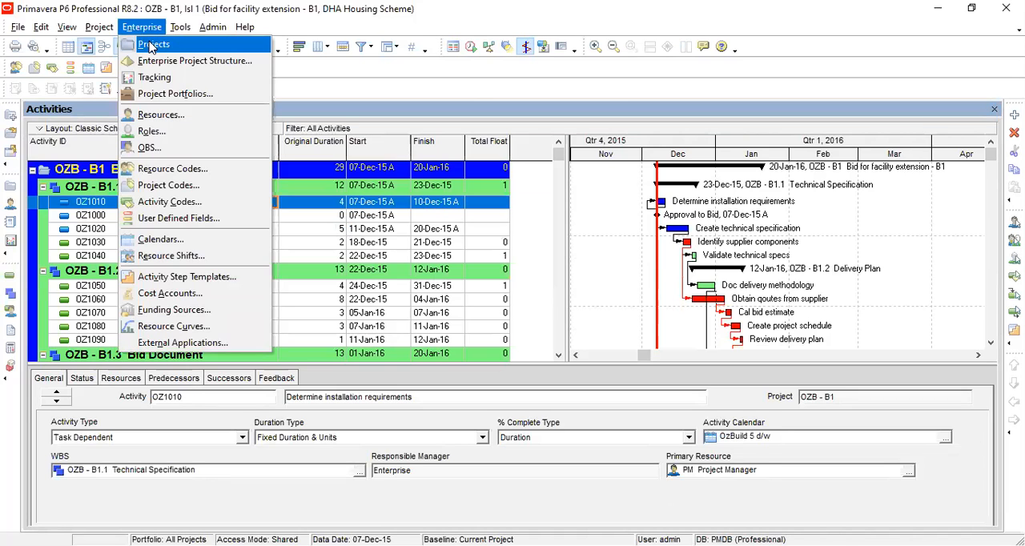
click(150, 45)
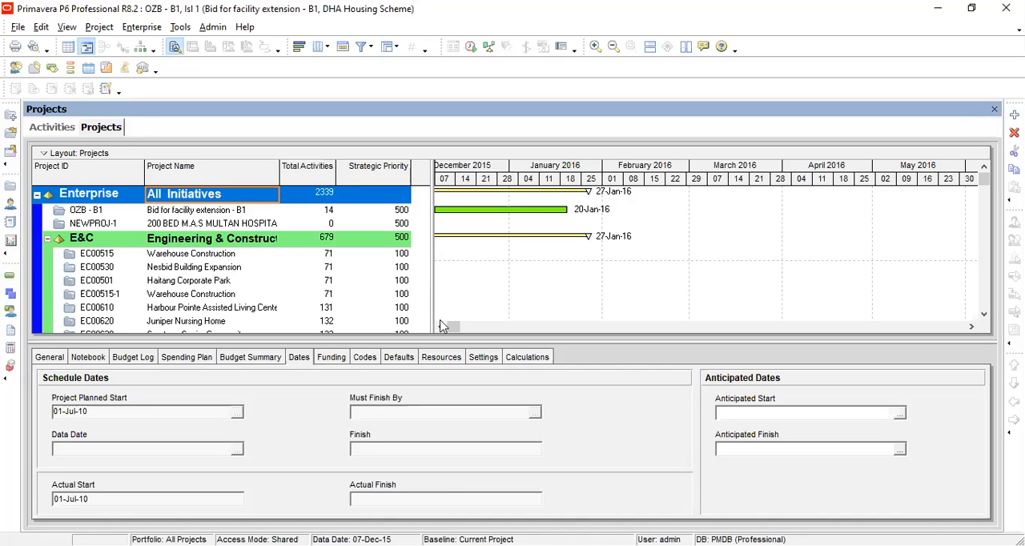
scroll(988, 272, down, 3)
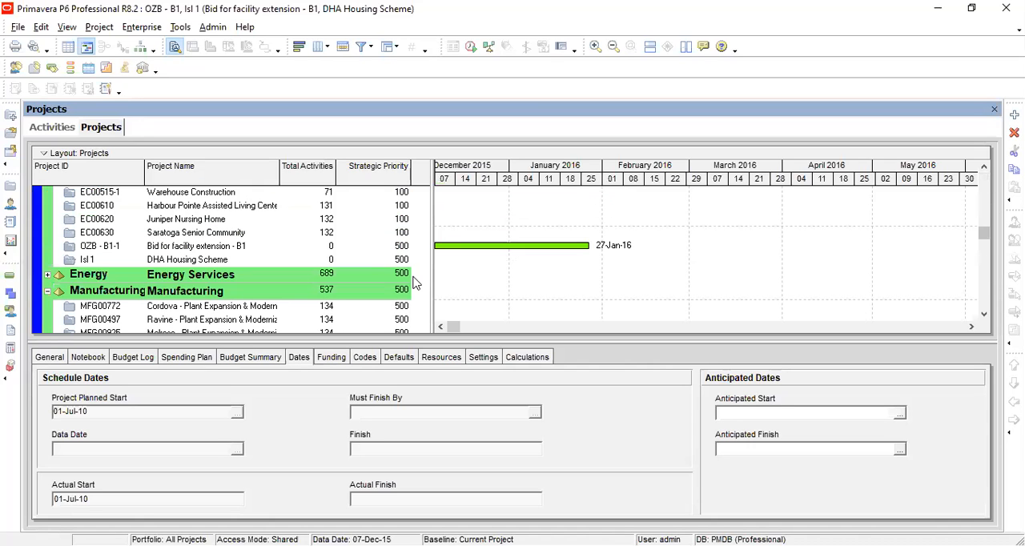
click(200, 262)
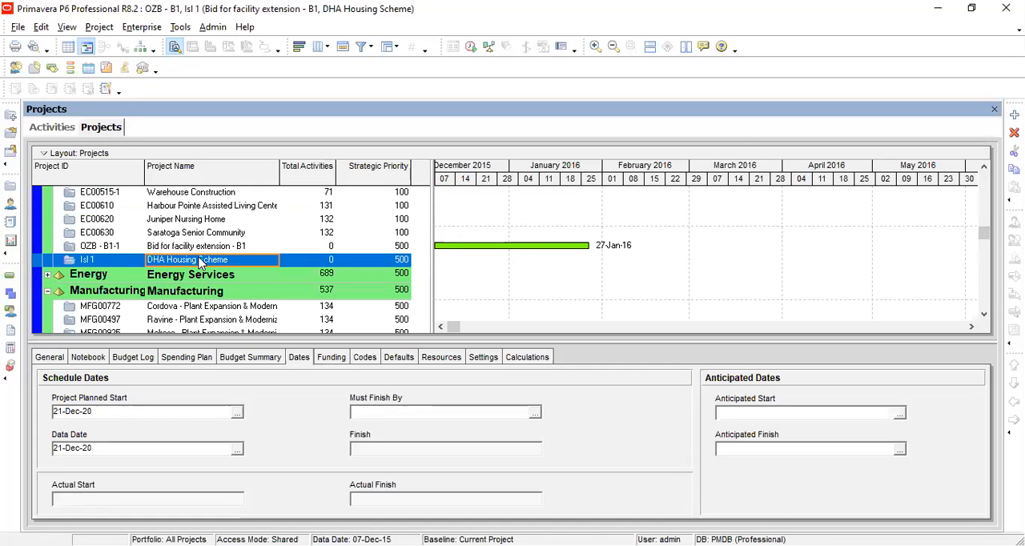
right_click(200, 263)
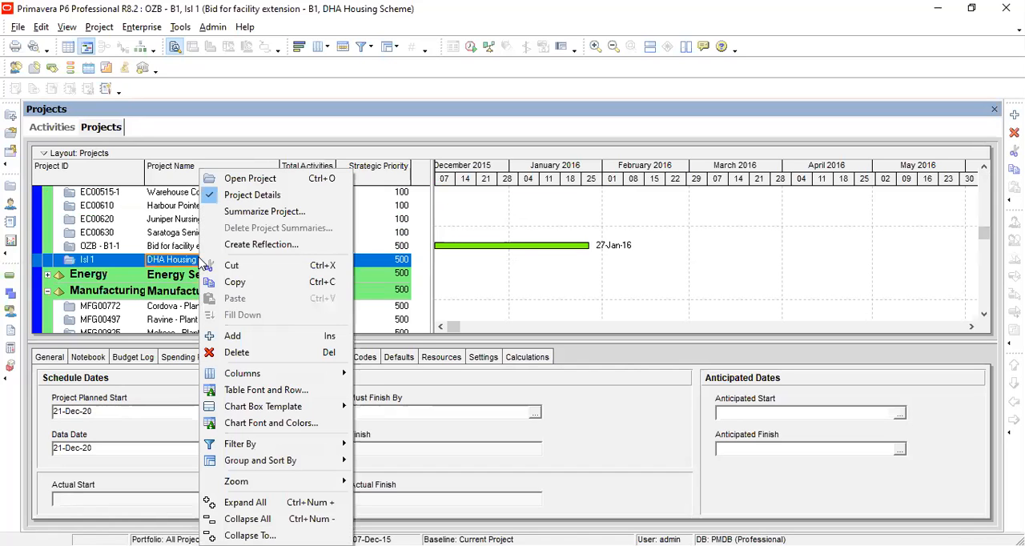
click(253, 179)
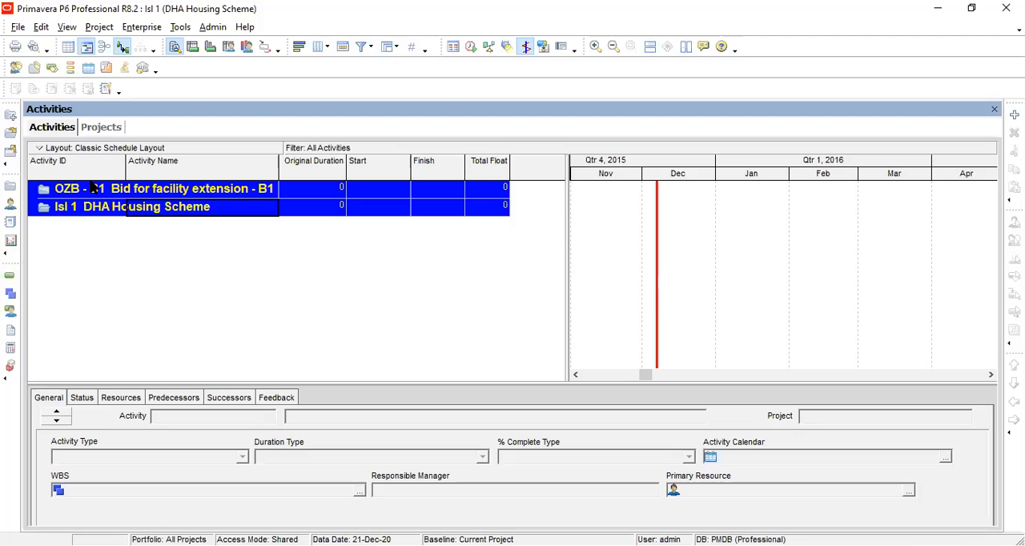
Browse the projects under E&C to compare their schedule dates.
click(99, 128)
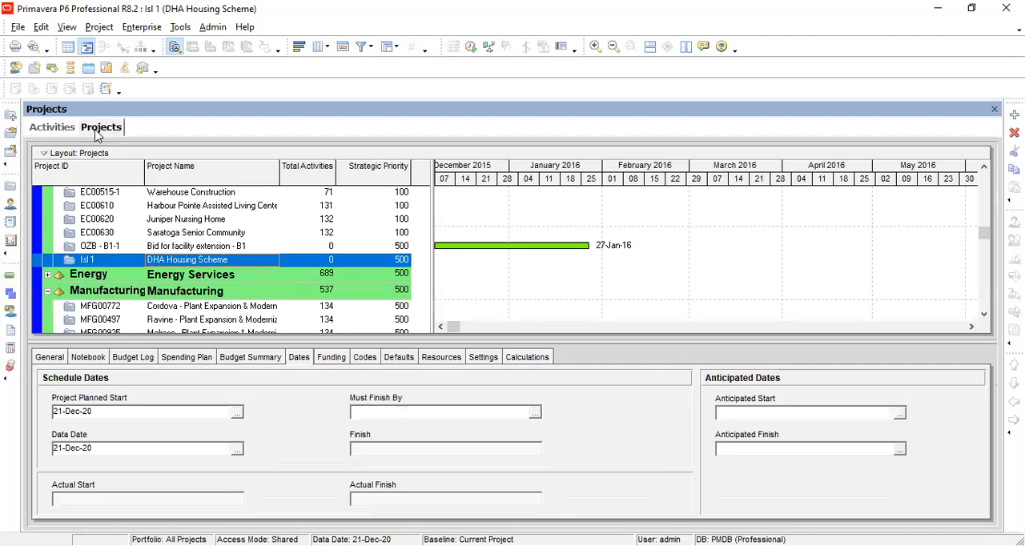
drag(985, 239, 984, 181)
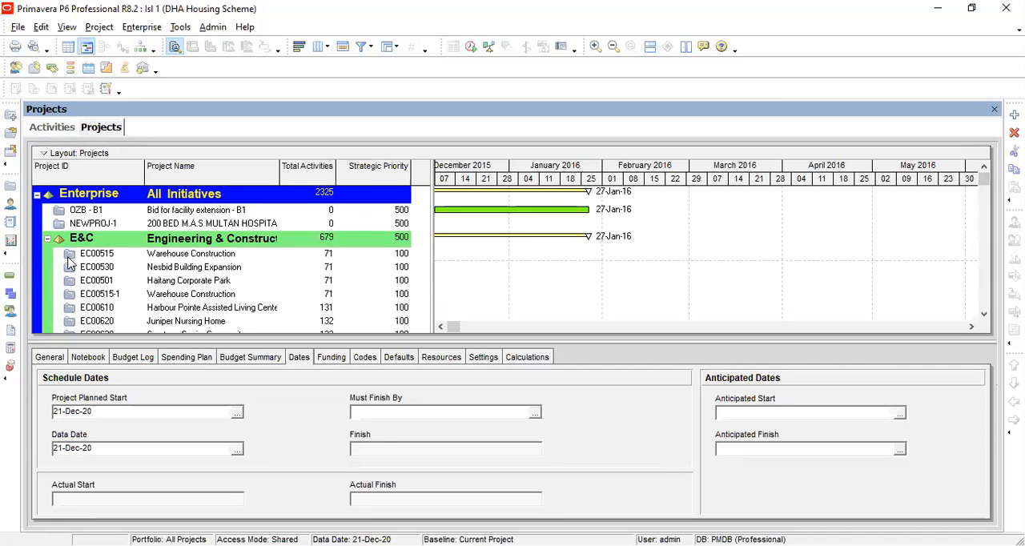
click(70, 257)
click(72, 271)
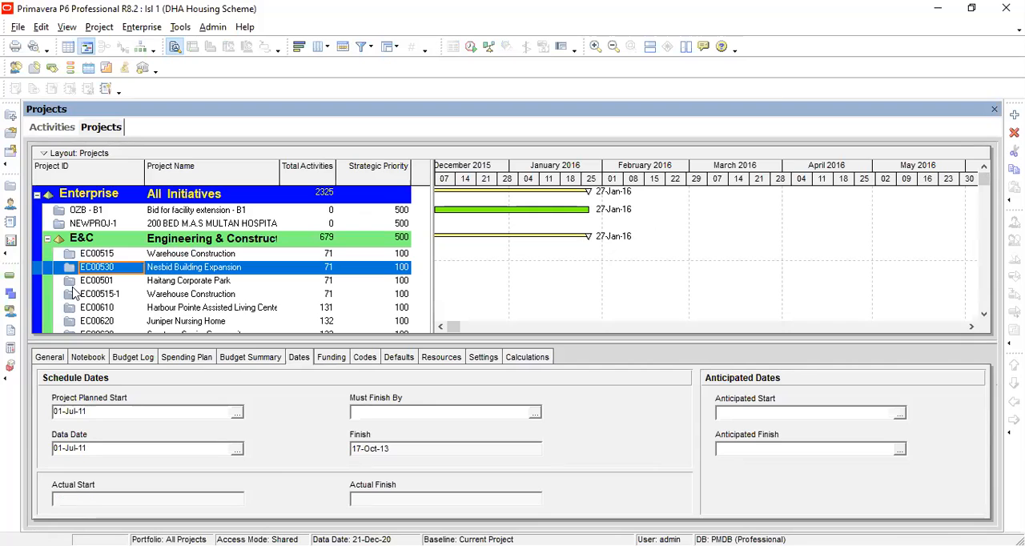
click(73, 297)
click(72, 282)
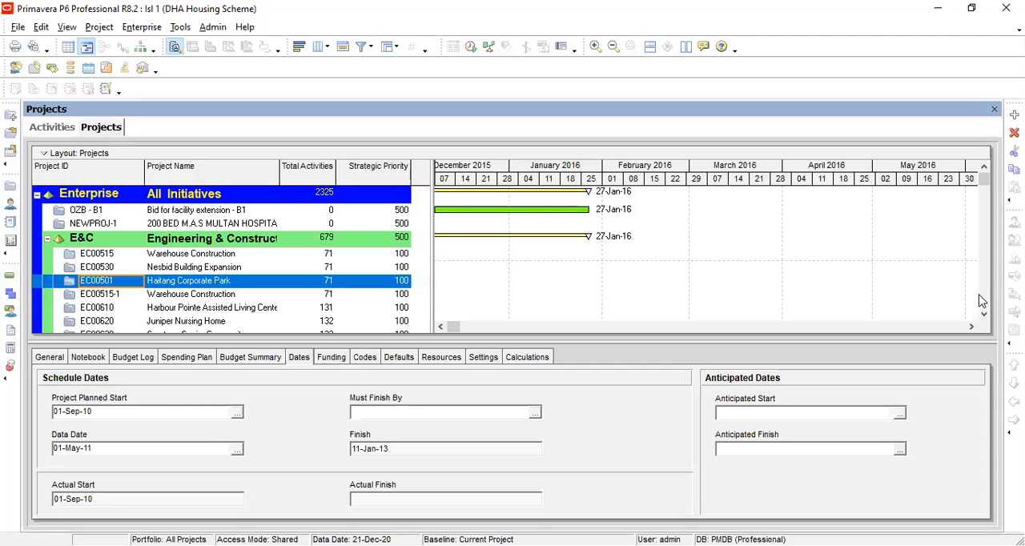
scroll(983, 301, down, 3)
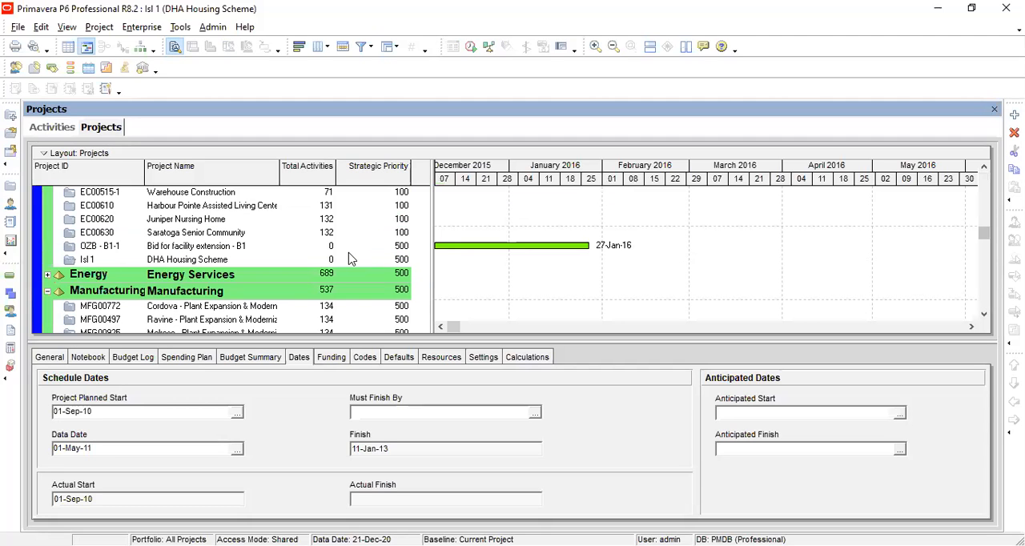
click(81, 265)
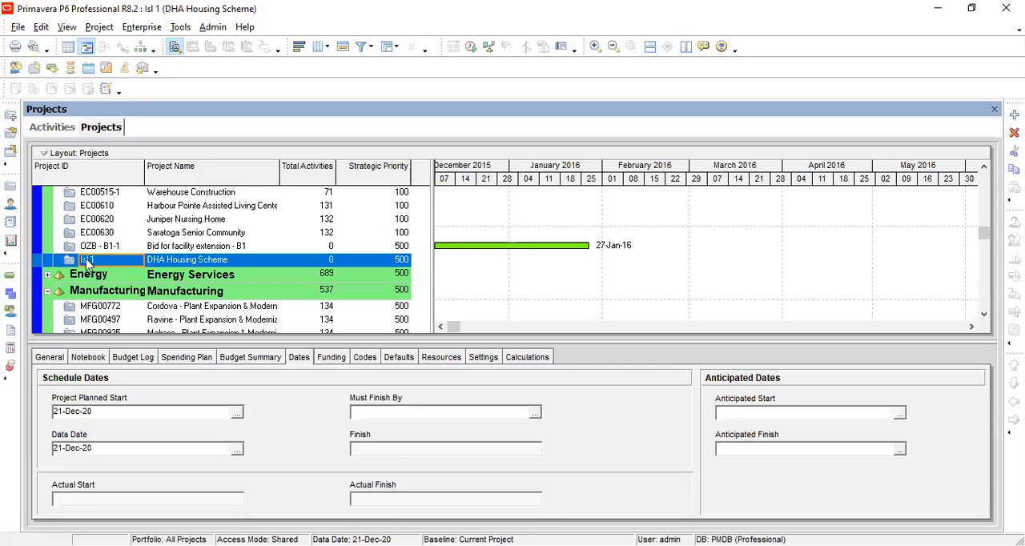
Open the Bid for facility extension - B1 project OZB - B1-1.
click(110, 249)
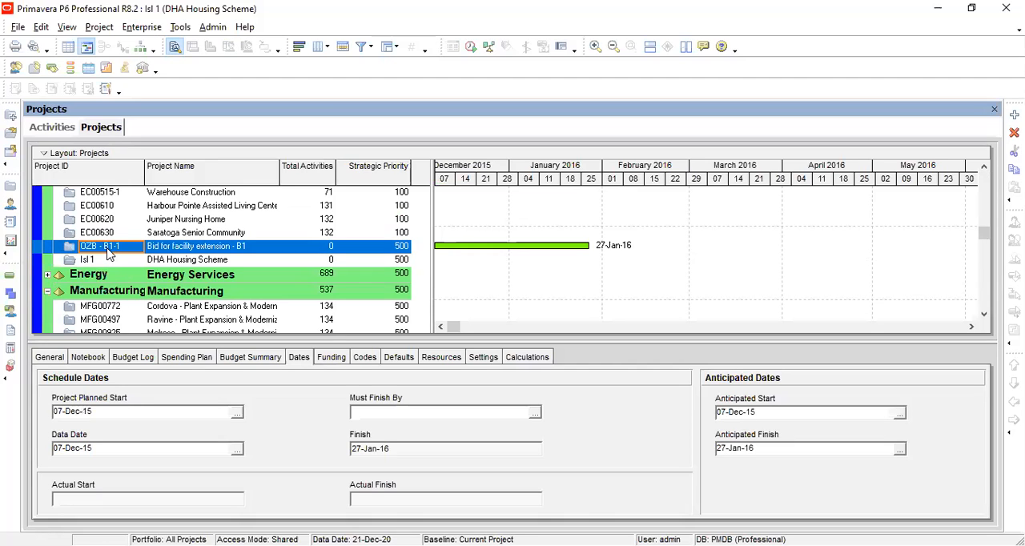
right_click(107, 249)
click(168, 183)
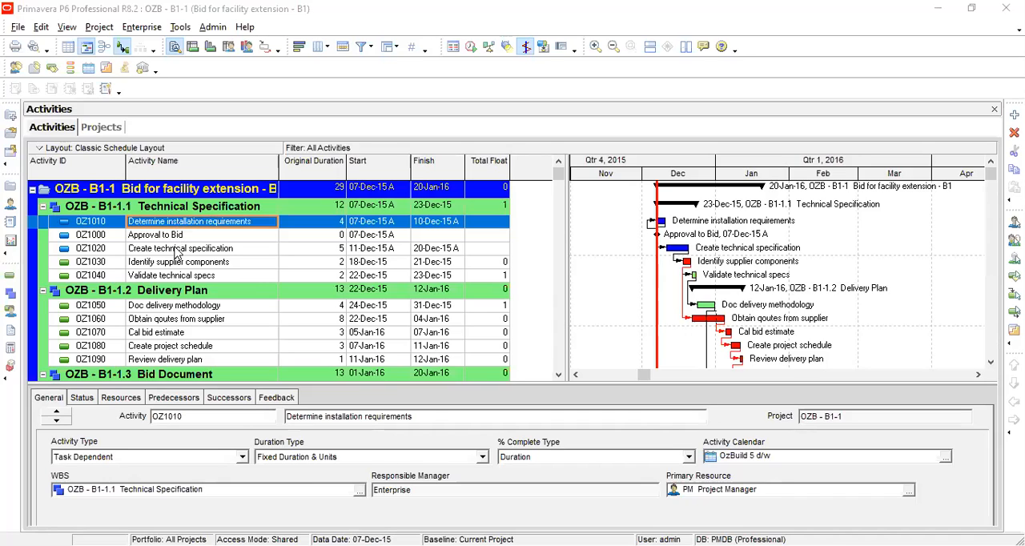
Browse the activities of OZB - B1-1 to review their general details.
click(178, 250)
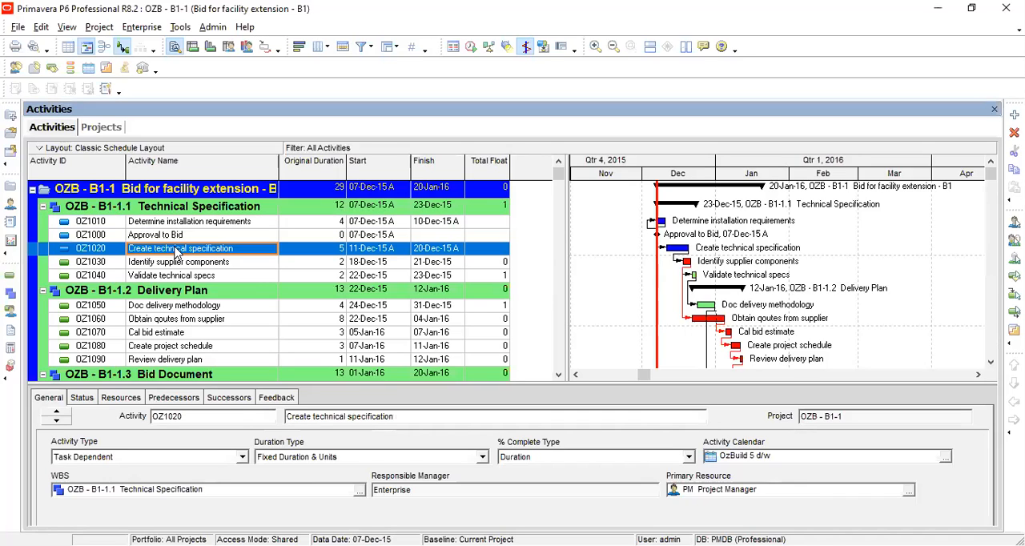
click(176, 263)
click(177, 237)
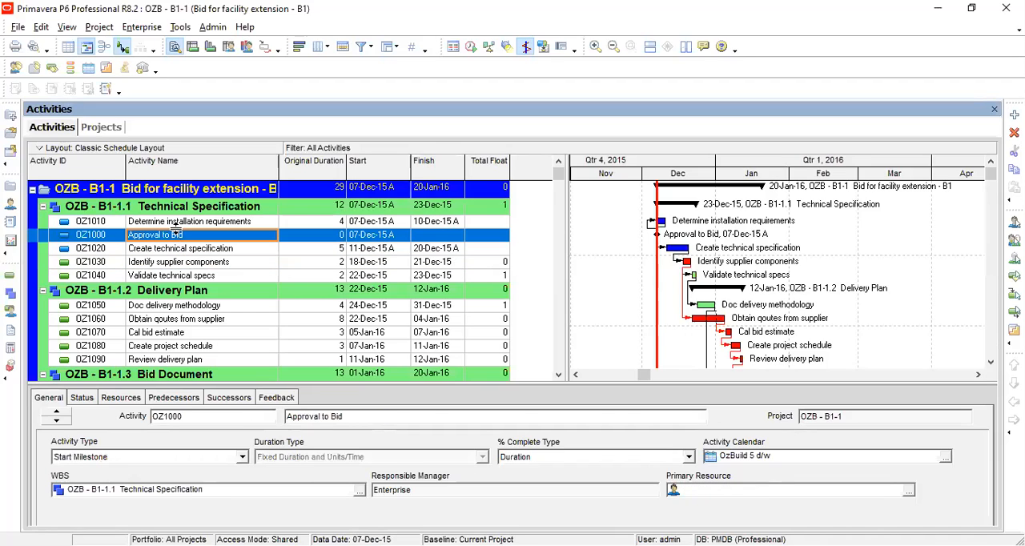
key(Up)
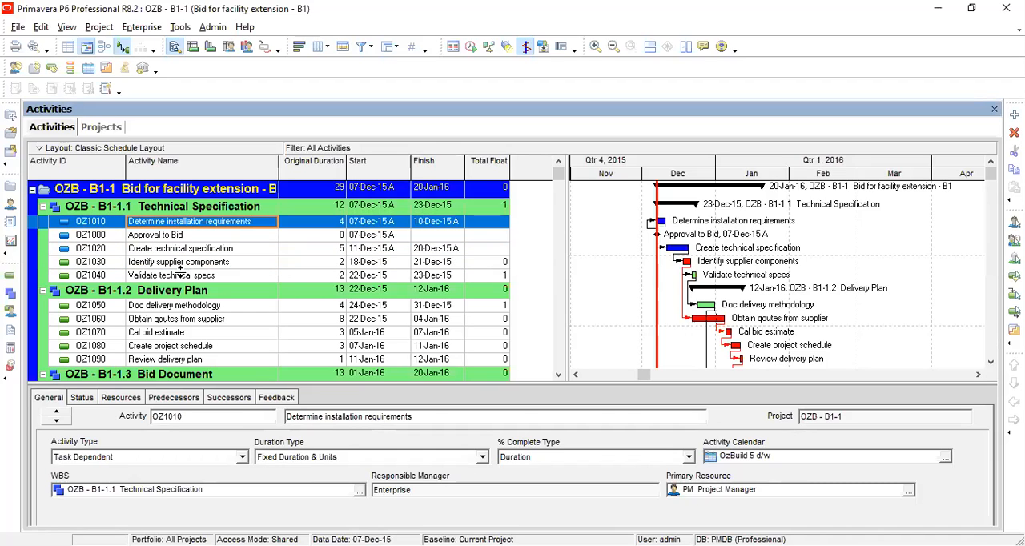
click(181, 277)
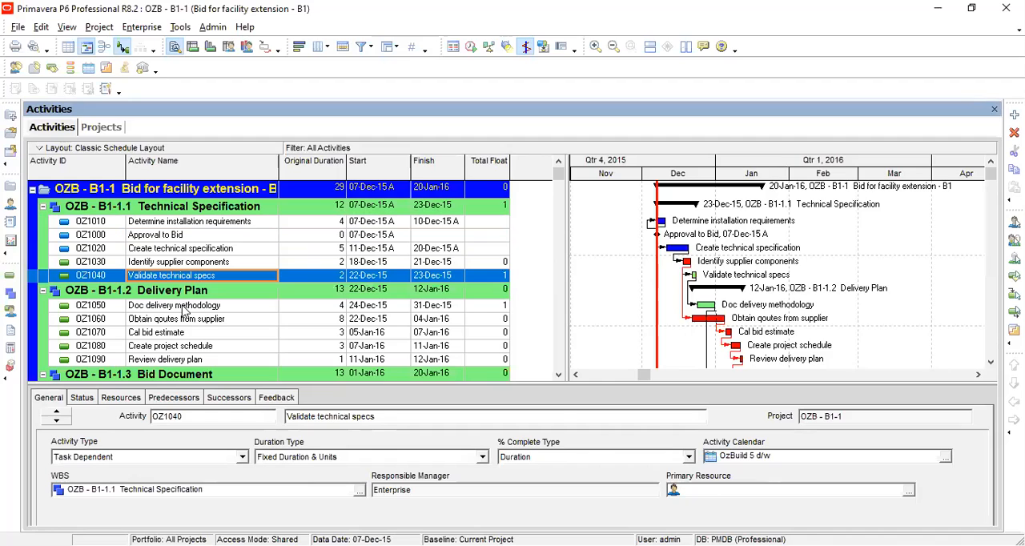
click(178, 307)
click(183, 322)
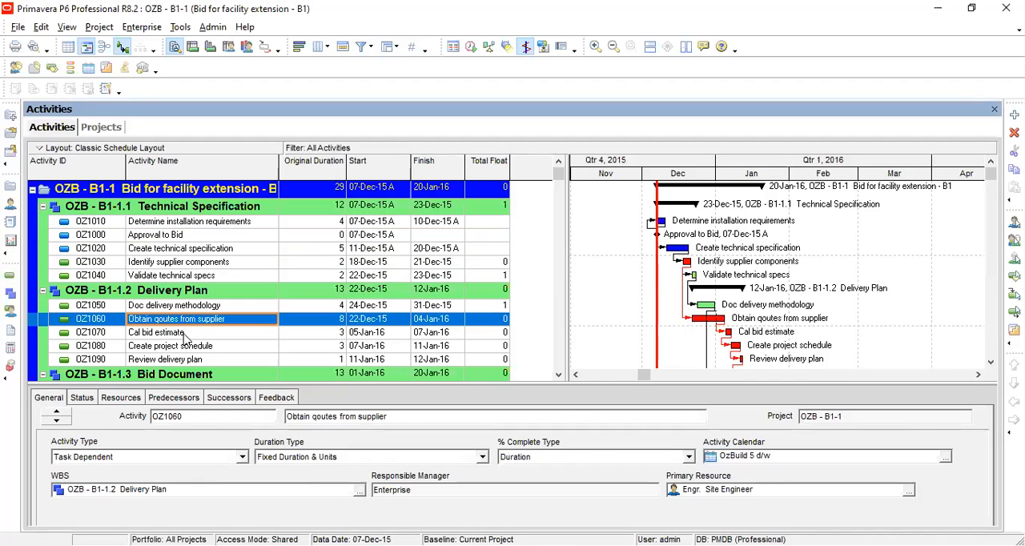
click(186, 335)
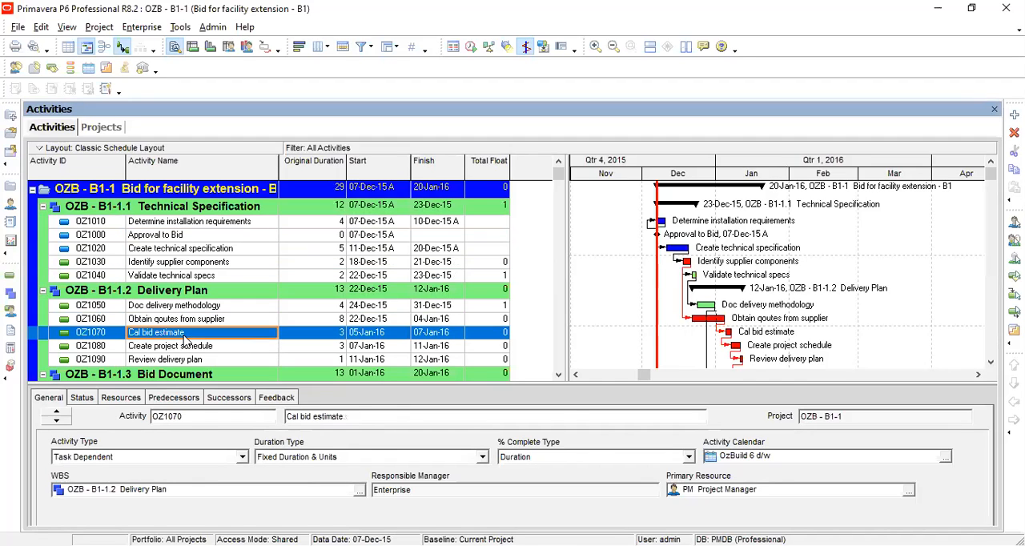
click(190, 250)
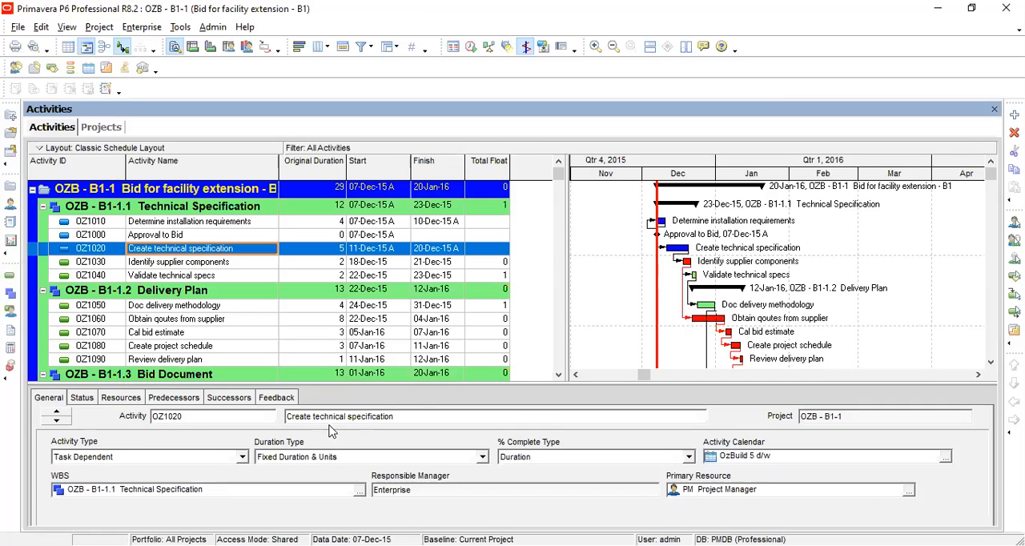
Examine the activity type, duration type and % complete type options for Create technical specification.
click(416, 415)
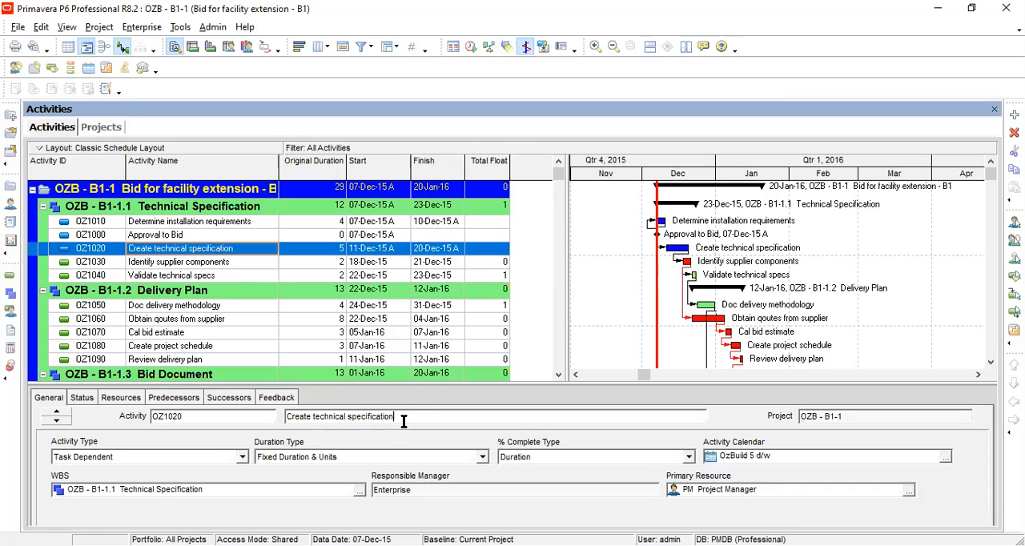
click(855, 417)
click(242, 458)
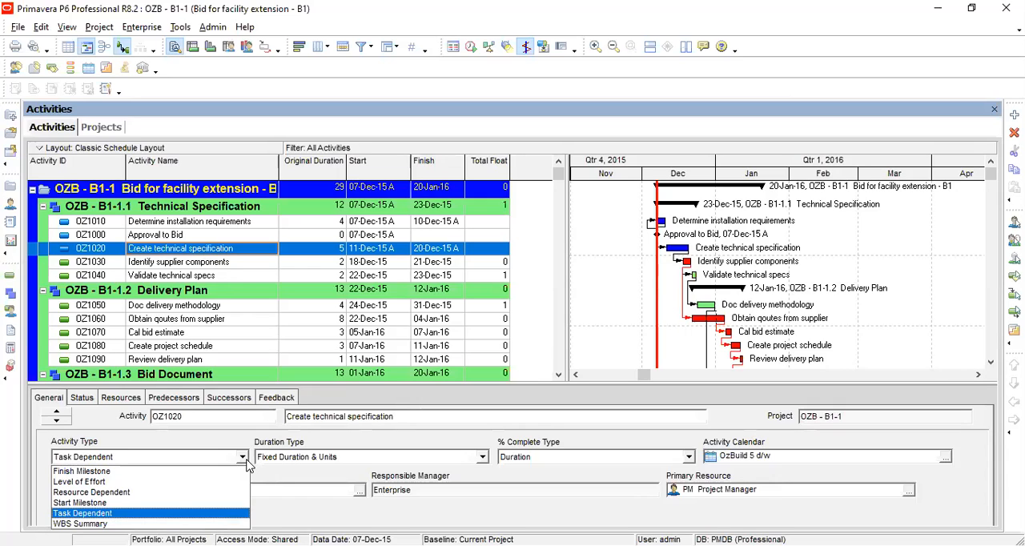
click(247, 465)
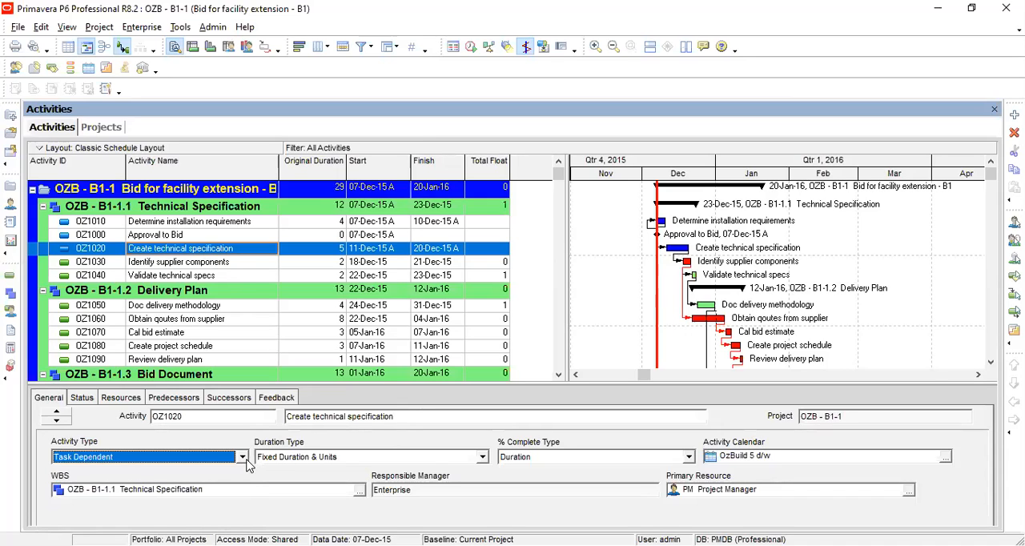
click(243, 458)
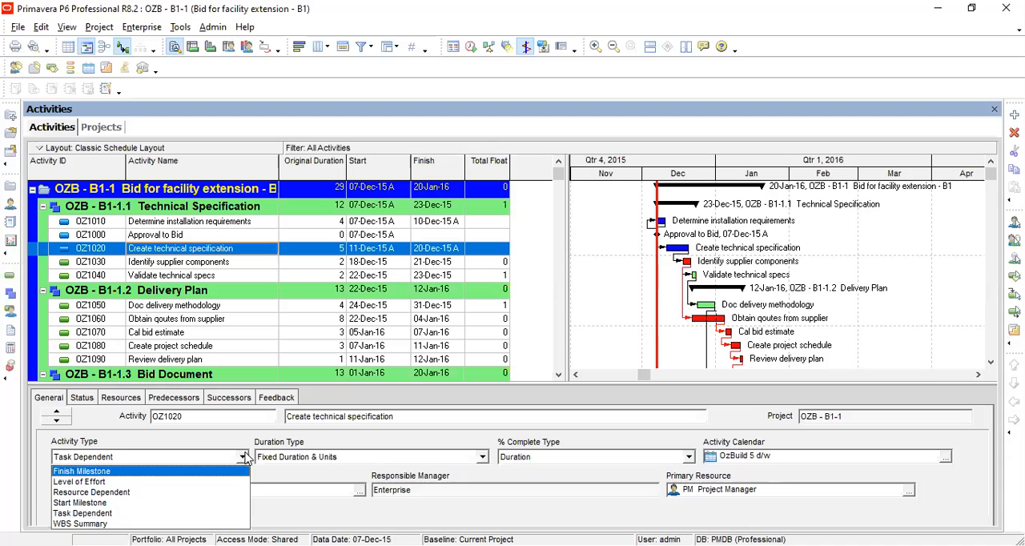
click(245, 456)
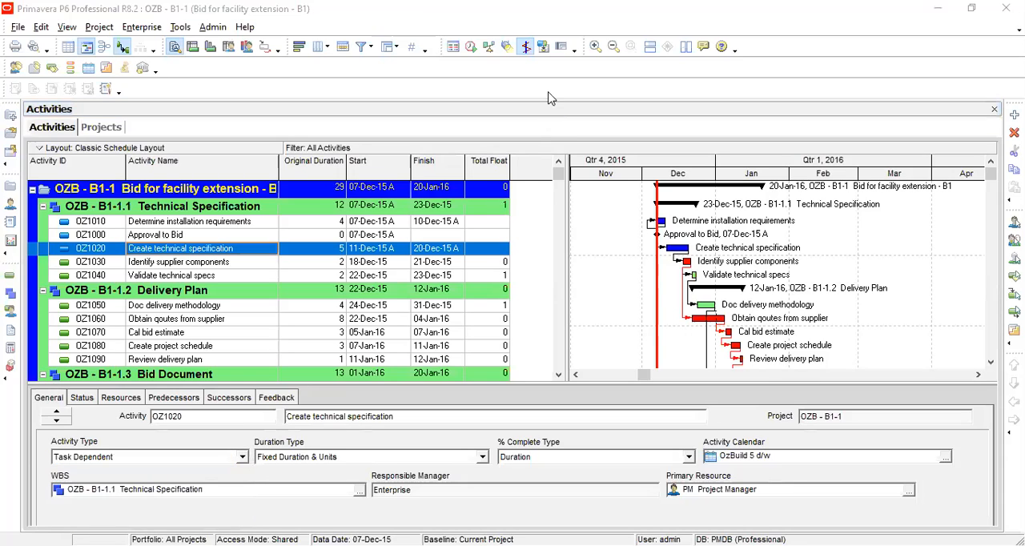
click(242, 457)
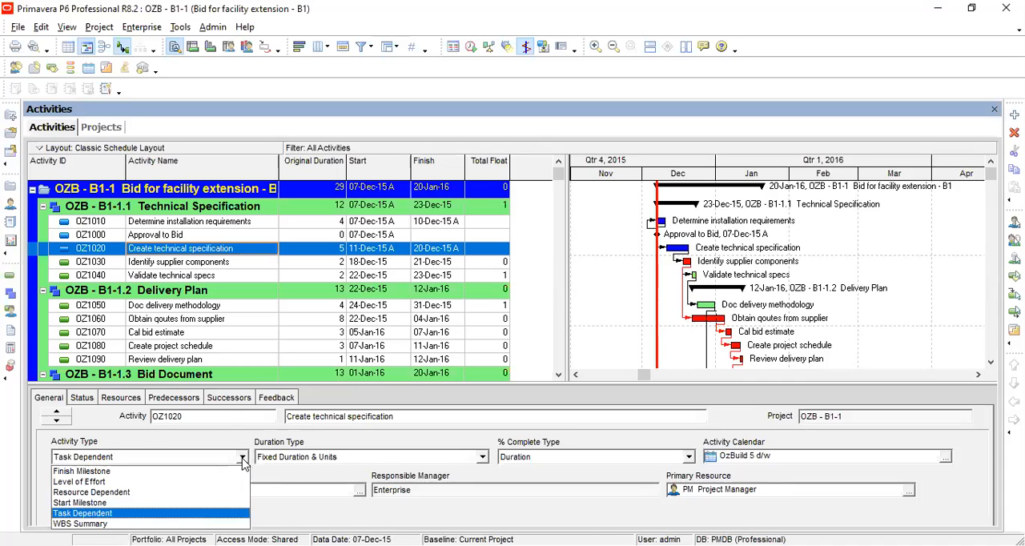
click(242, 462)
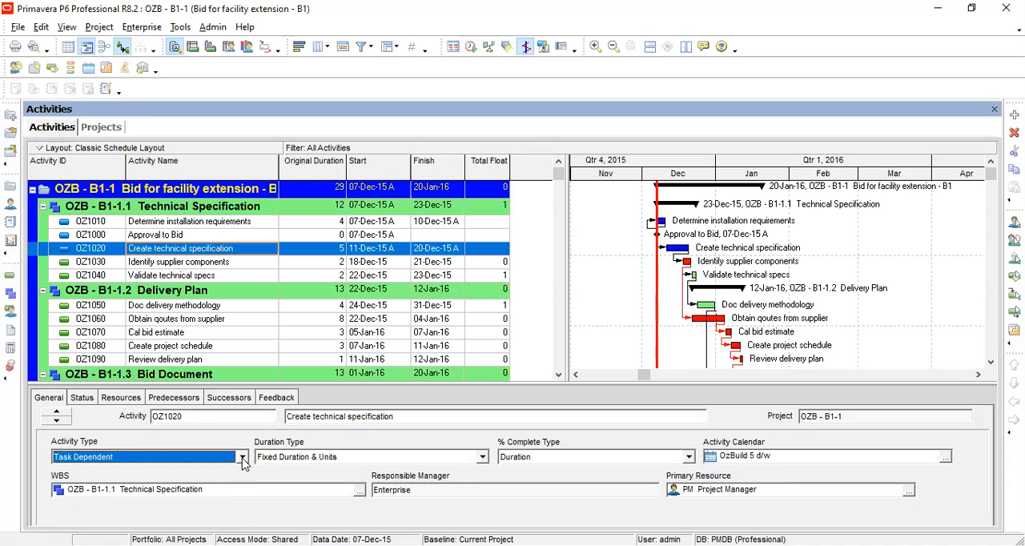
click(484, 457)
click(484, 459)
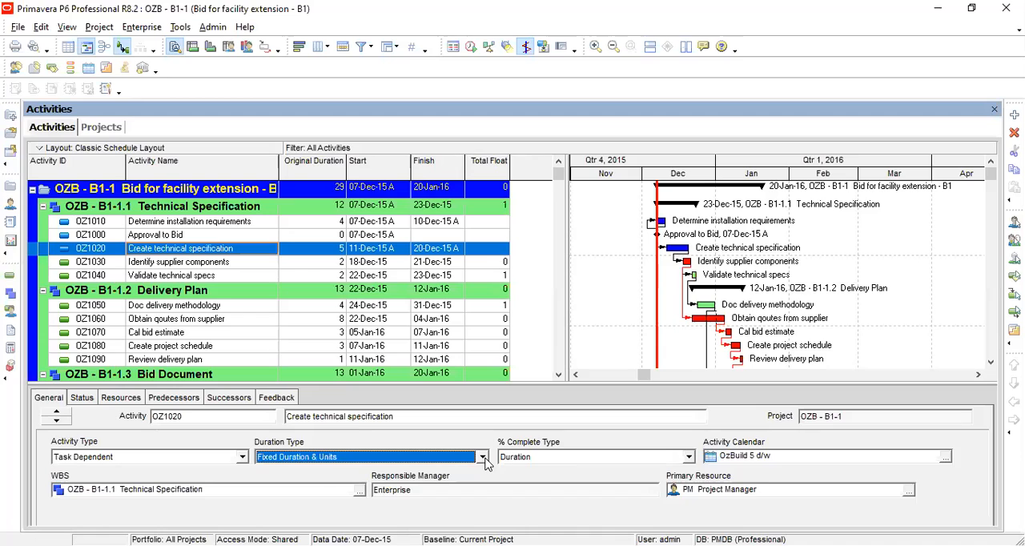
click(689, 457)
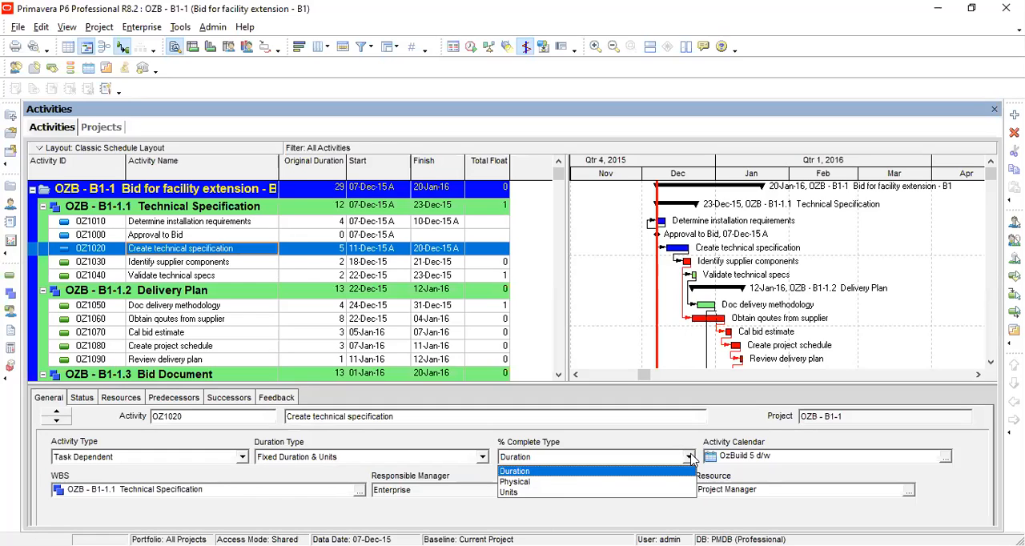
click(690, 458)
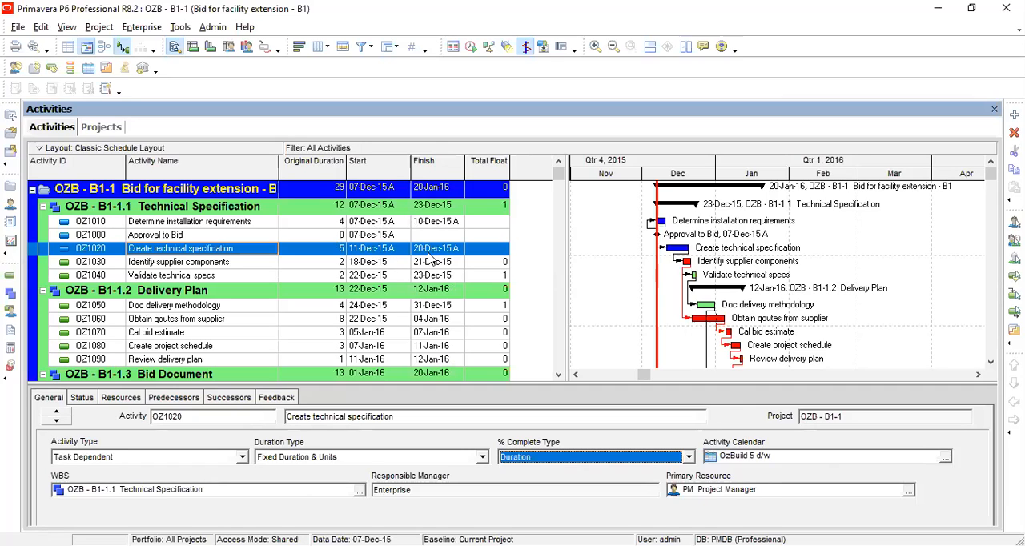
Inspect the WBS and responsible manager fields of Create technical specification.
click(265, 490)
drag(221, 489, 56, 489)
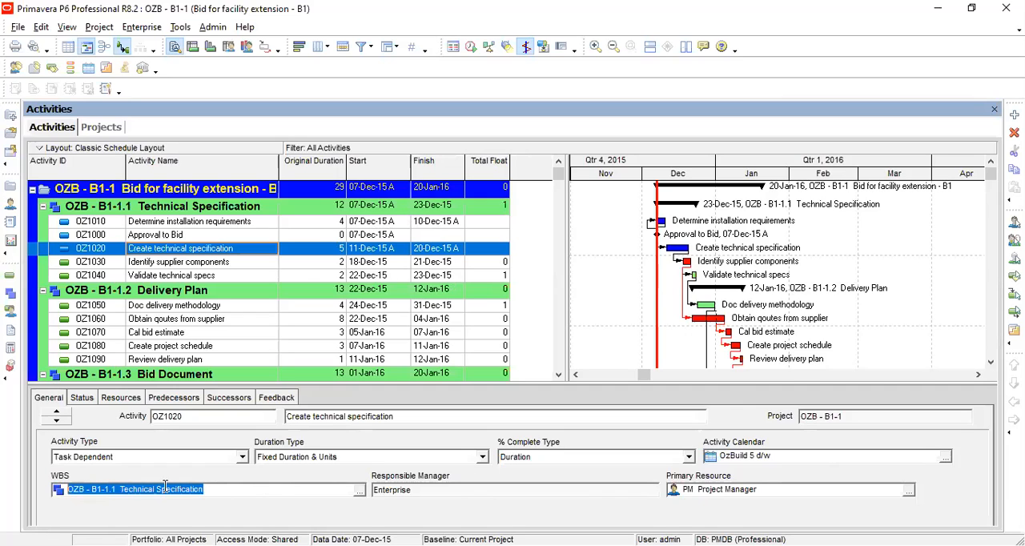
click(205, 488)
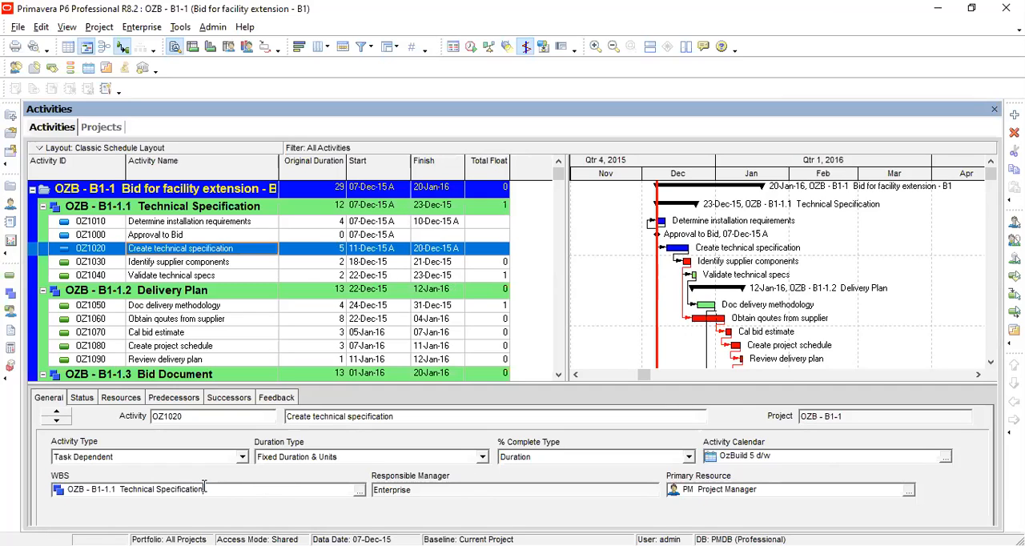
shift+click(121, 490)
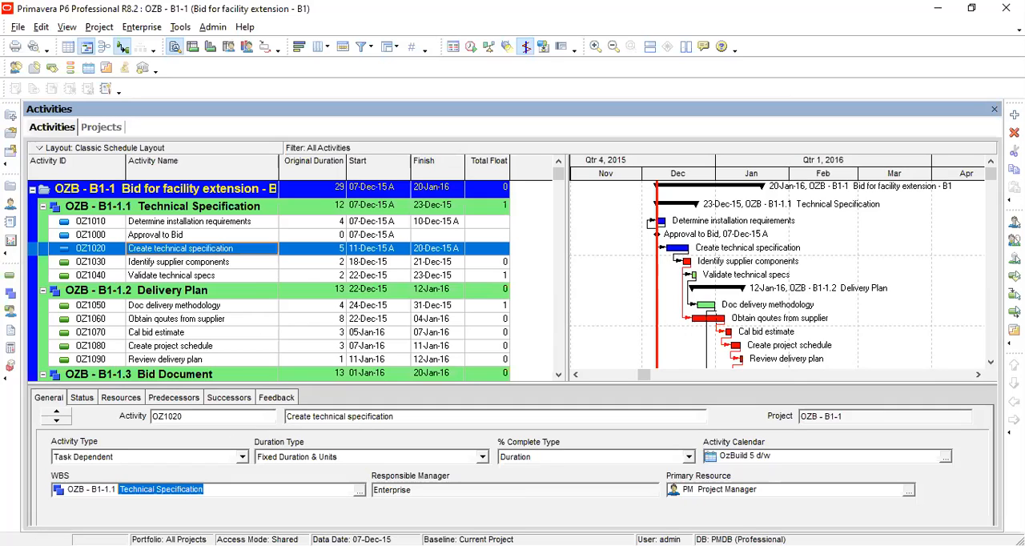
click(625, 492)
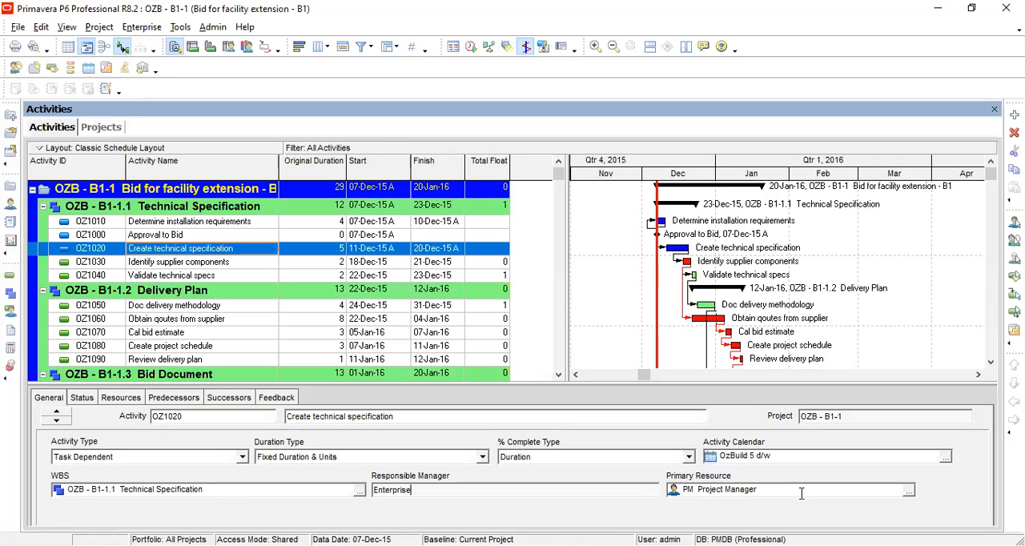
Review the status, duration and labor units, resources and predecessors of Create technical specification.
click(92, 402)
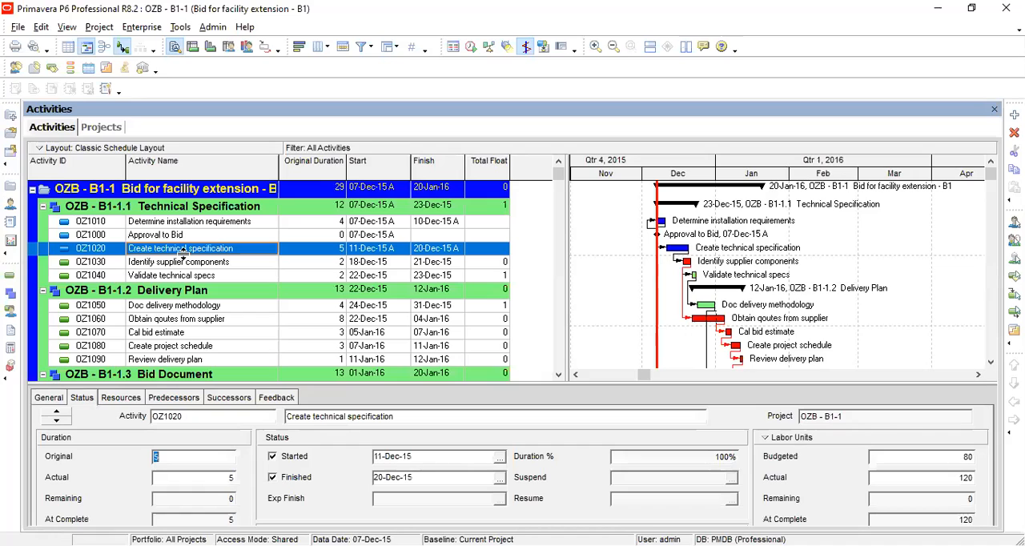
click(173, 457)
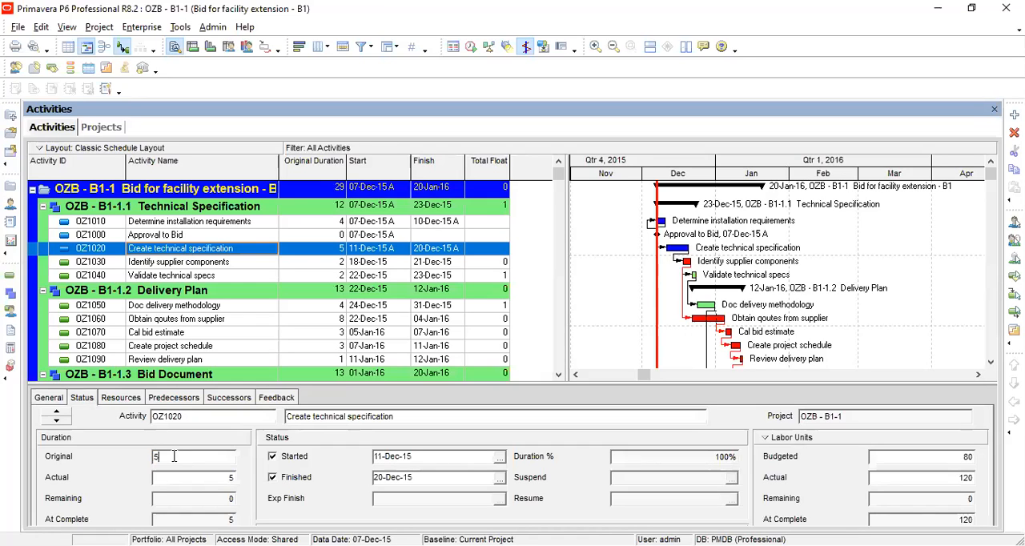
click(216, 483)
click(218, 499)
click(218, 517)
click(234, 456)
click(674, 457)
drag(674, 458, 602, 463)
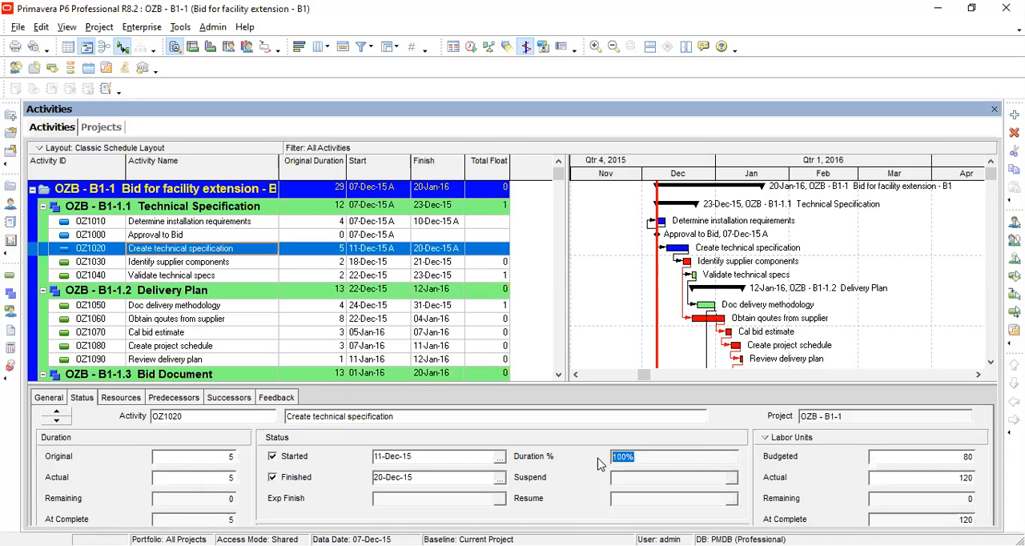
click(642, 452)
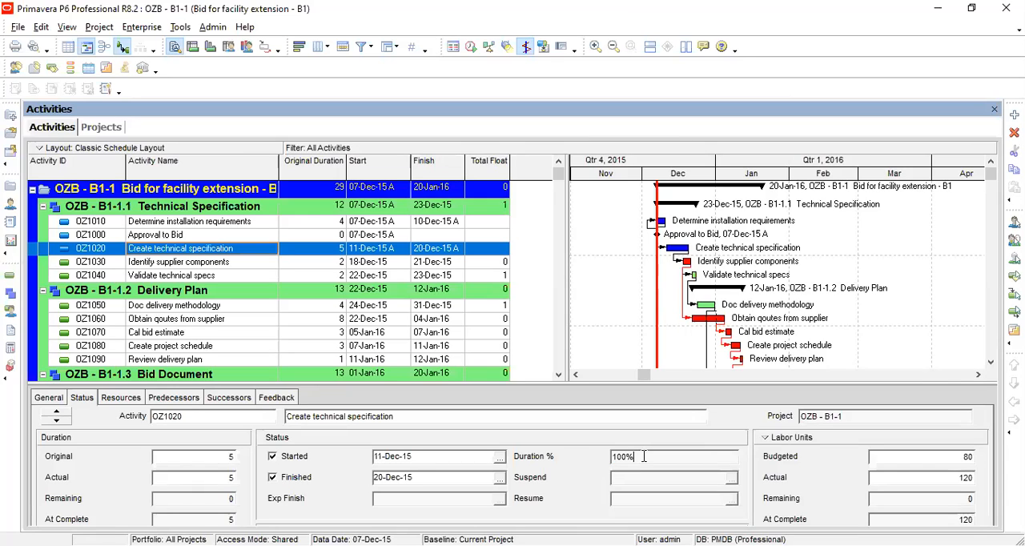
click(919, 455)
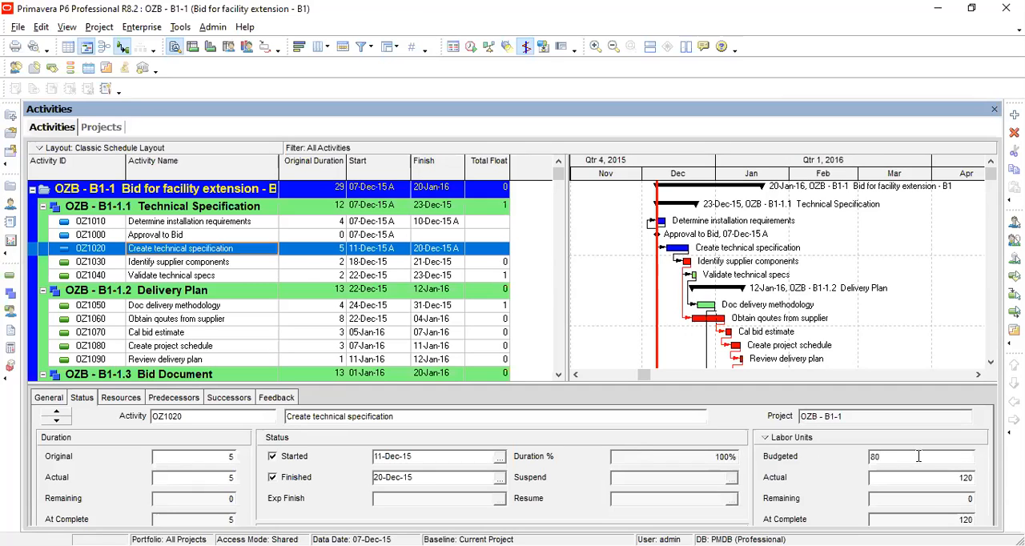
click(943, 479)
click(949, 499)
key(Tab)
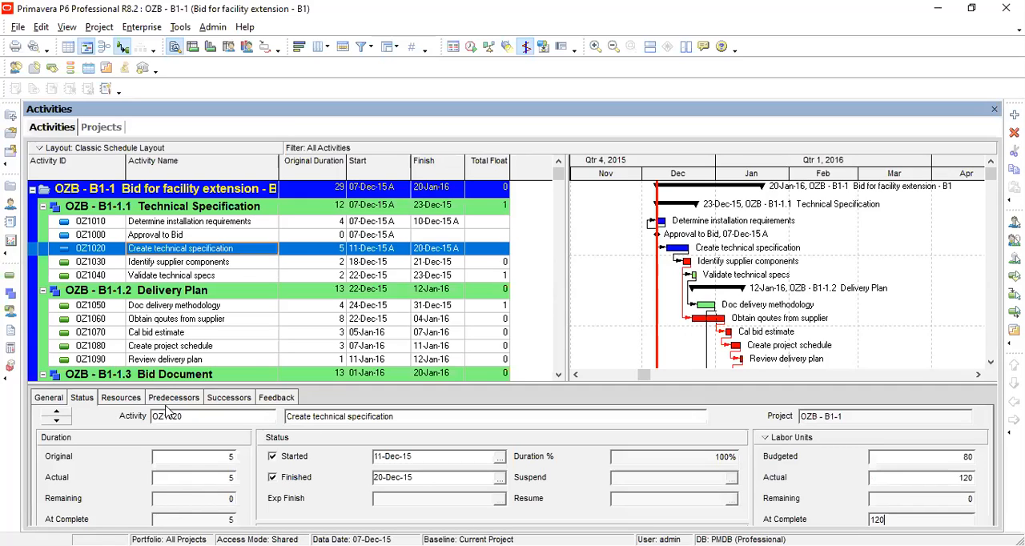
click(121, 398)
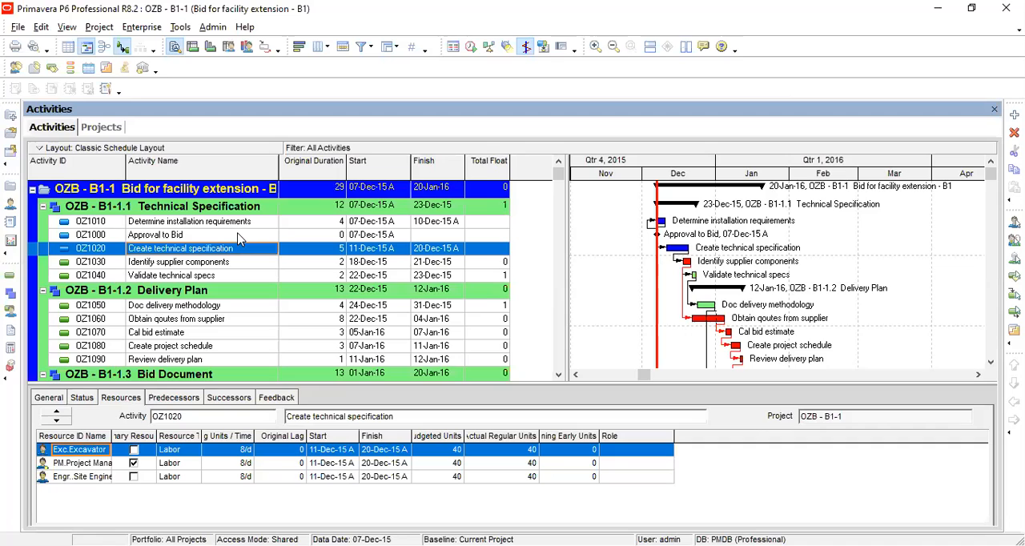
click(168, 398)
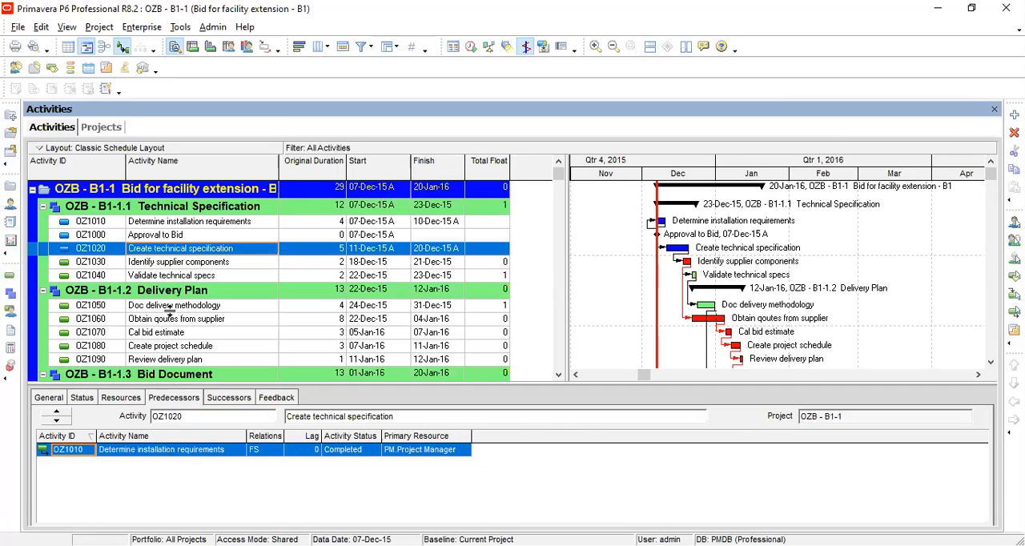
Select Identify supplier components and inspect its predecessor's relationship type, lag and status.
click(170, 264)
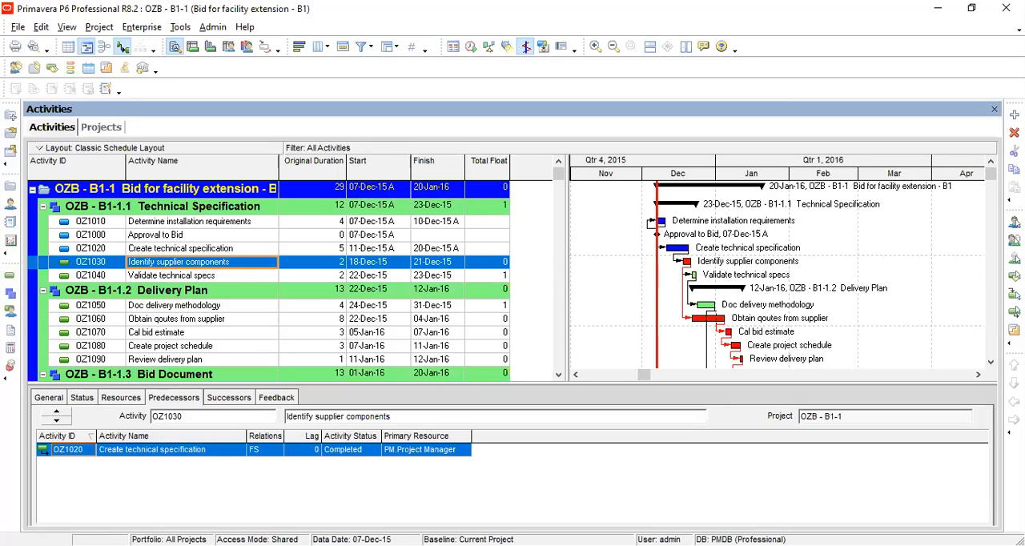
click(71, 451)
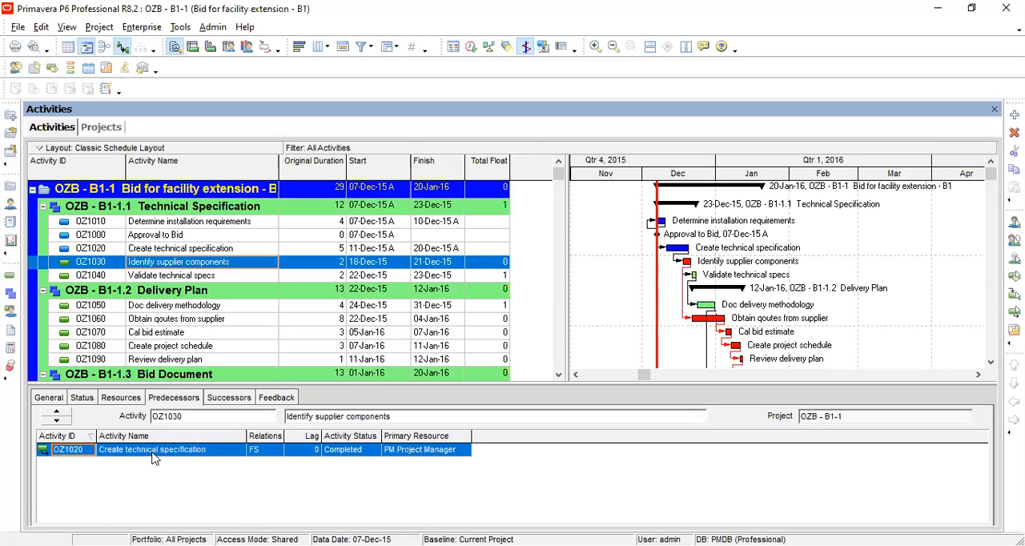
click(270, 453)
click(271, 453)
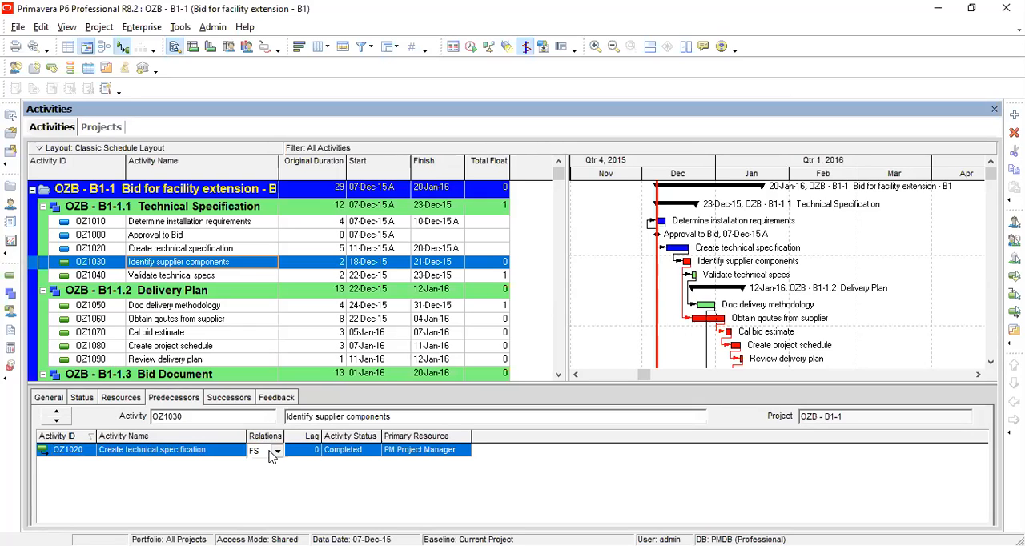
click(272, 454)
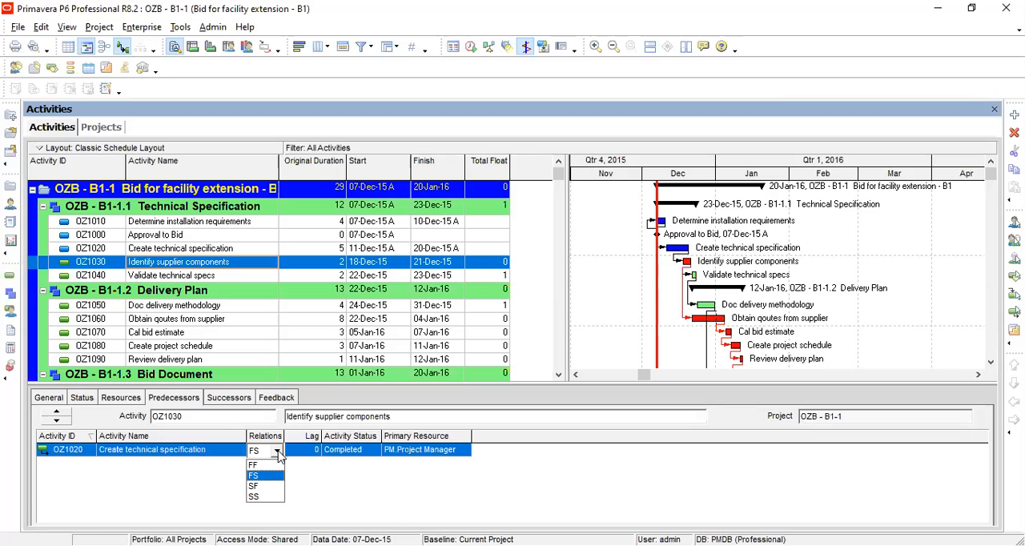
click(279, 454)
click(312, 454)
click(312, 453)
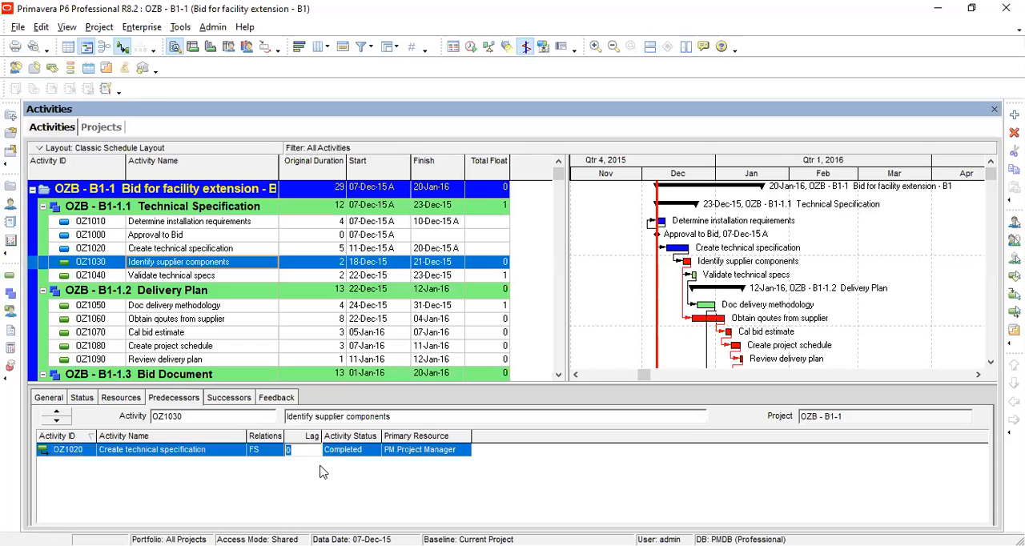
click(358, 451)
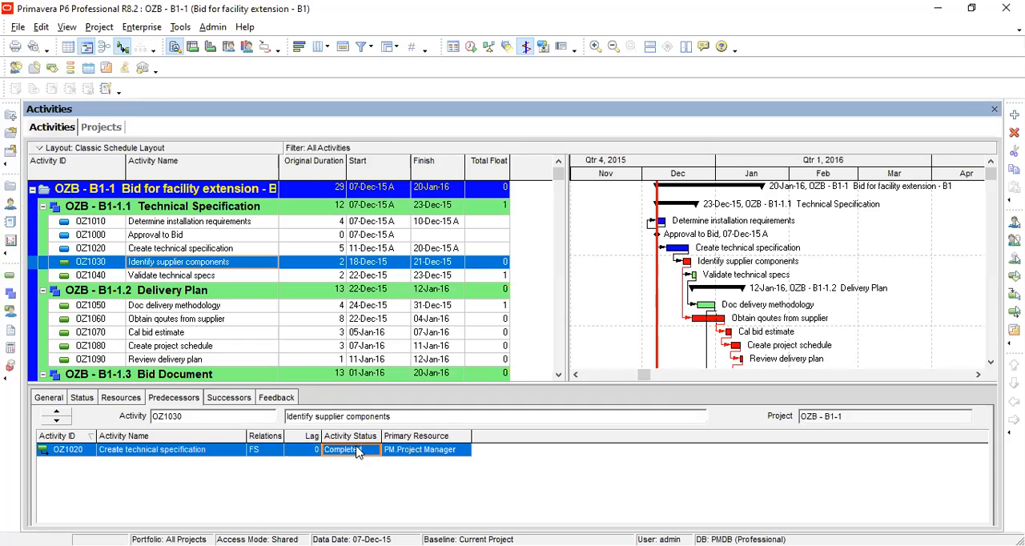
Browse the detail tabs of Identify supplier components to review its status, resources, predecessors, successors and feedback.
click(82, 398)
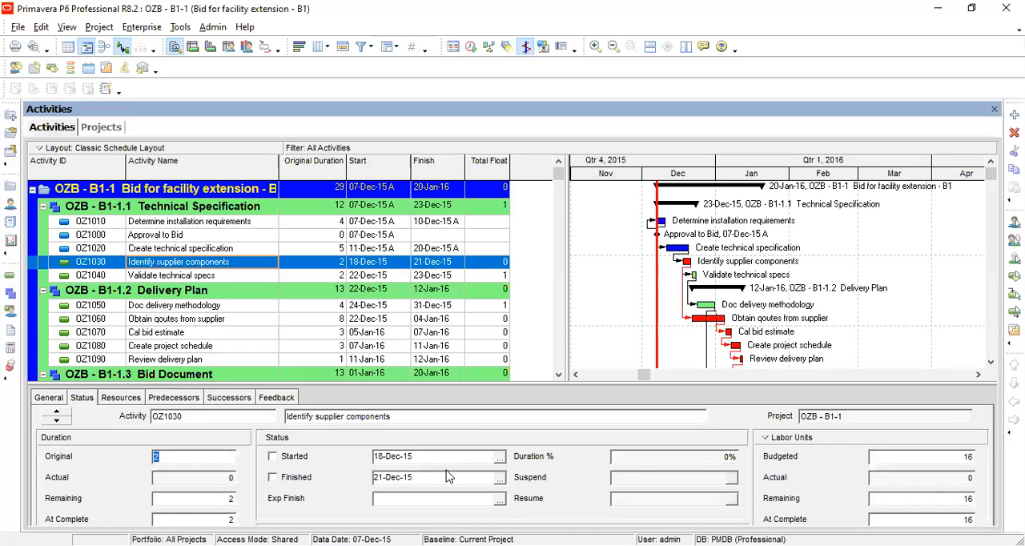
click(64, 403)
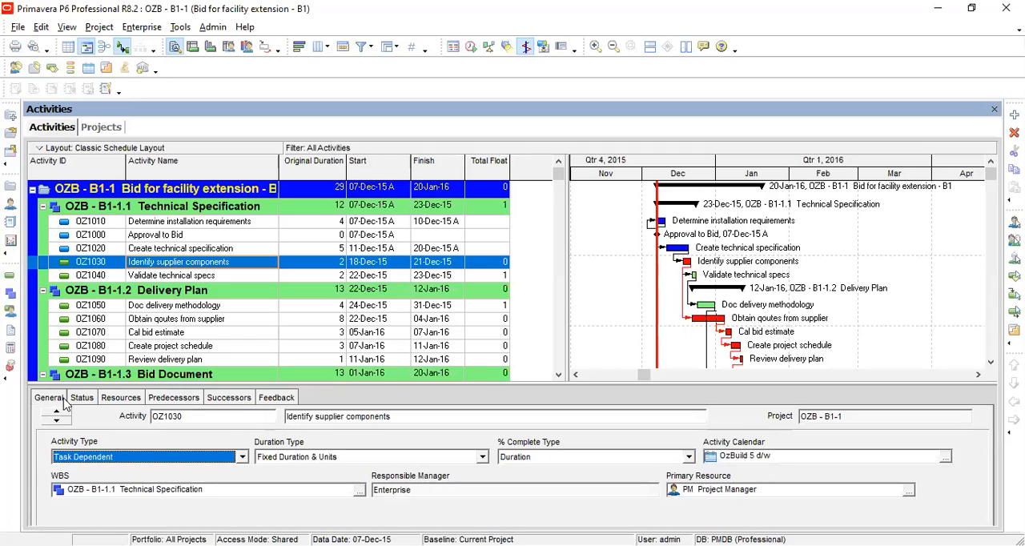
click(116, 400)
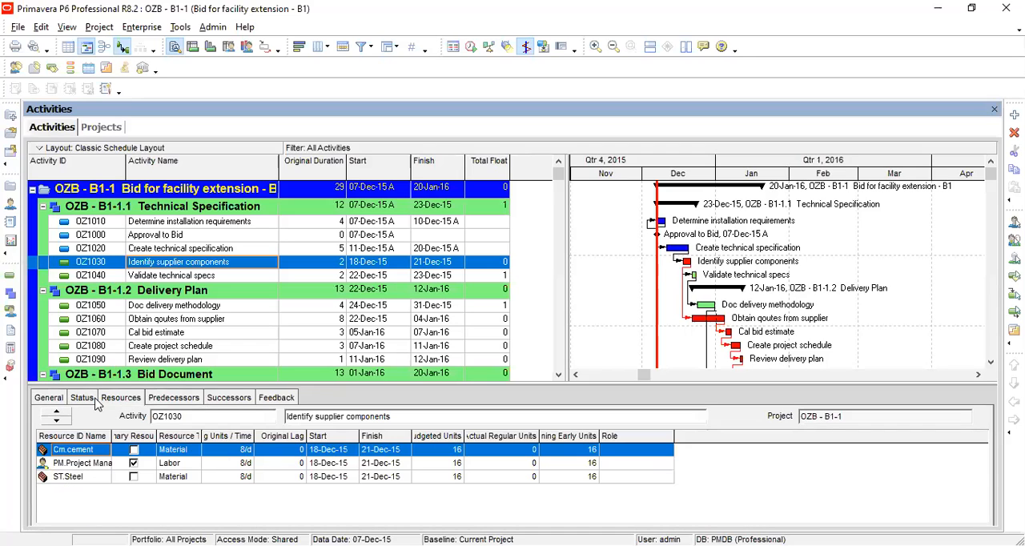
click(93, 400)
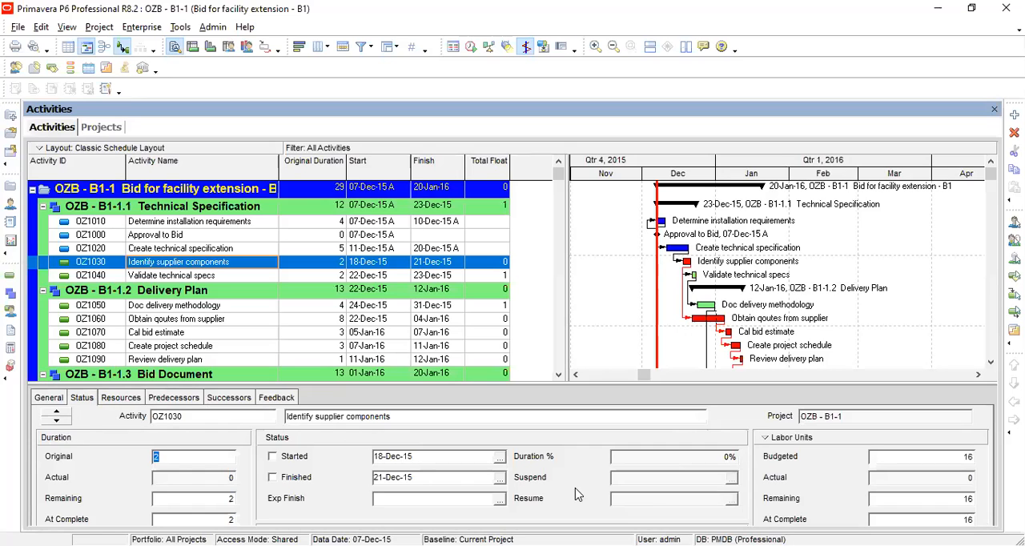
click(218, 398)
click(199, 398)
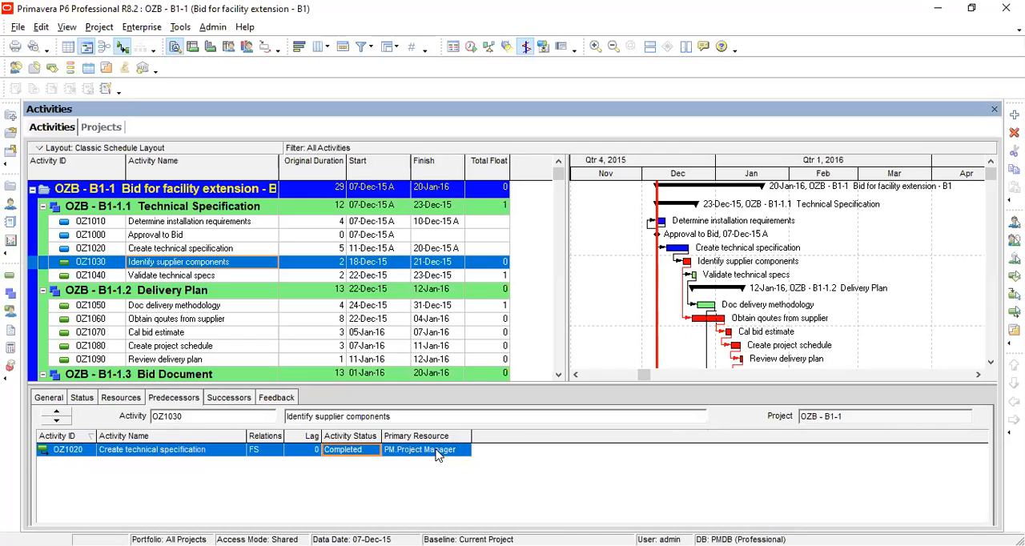
click(48, 400)
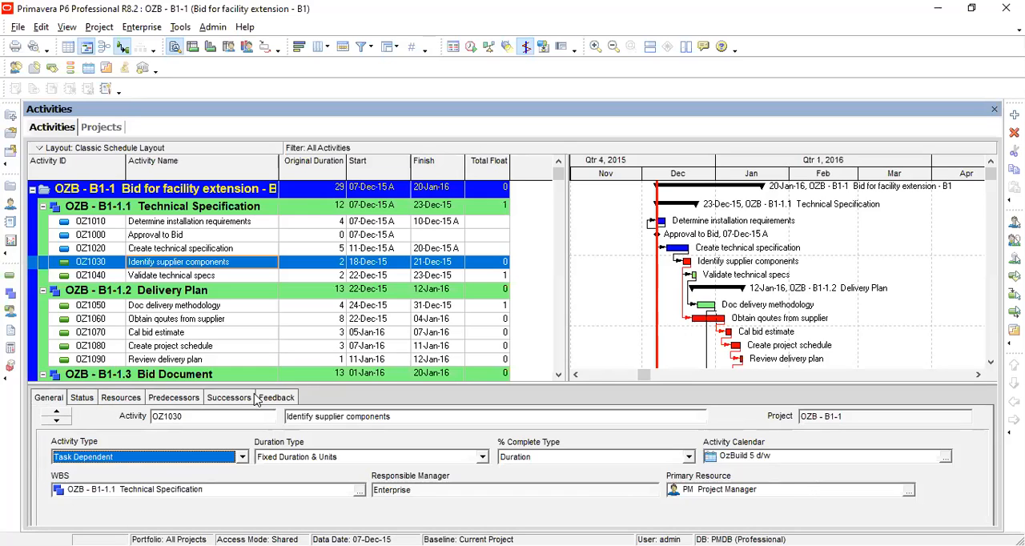
click(191, 405)
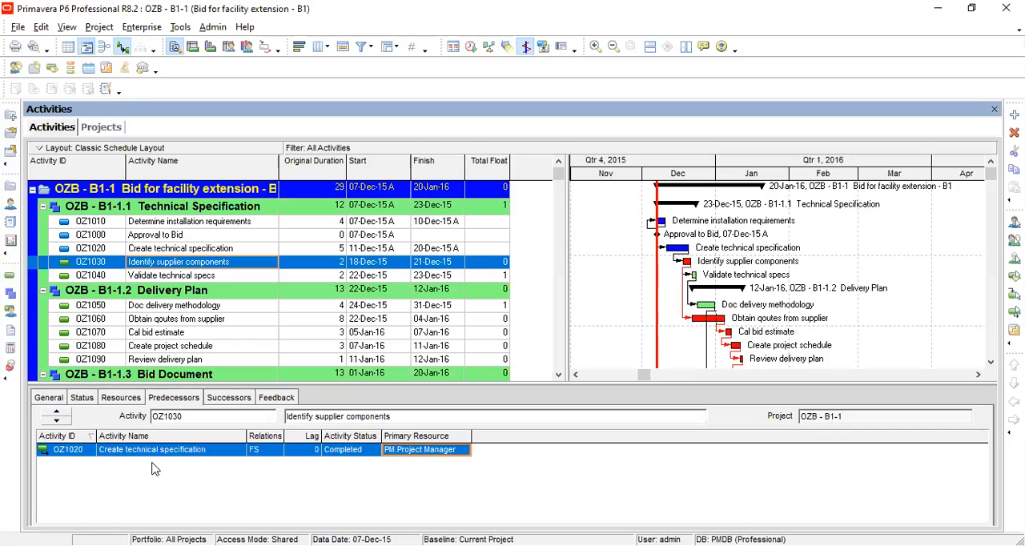
click(229, 398)
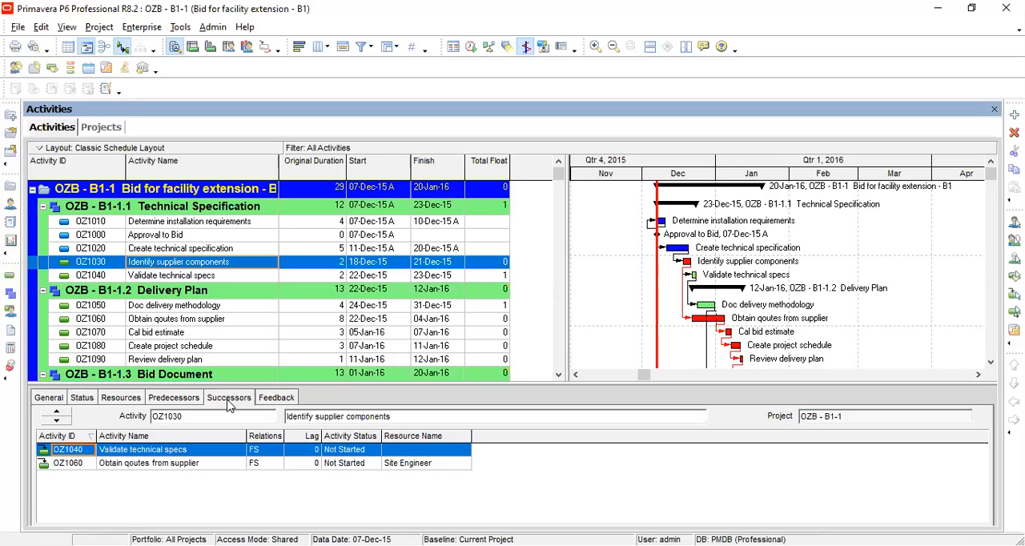
click(274, 400)
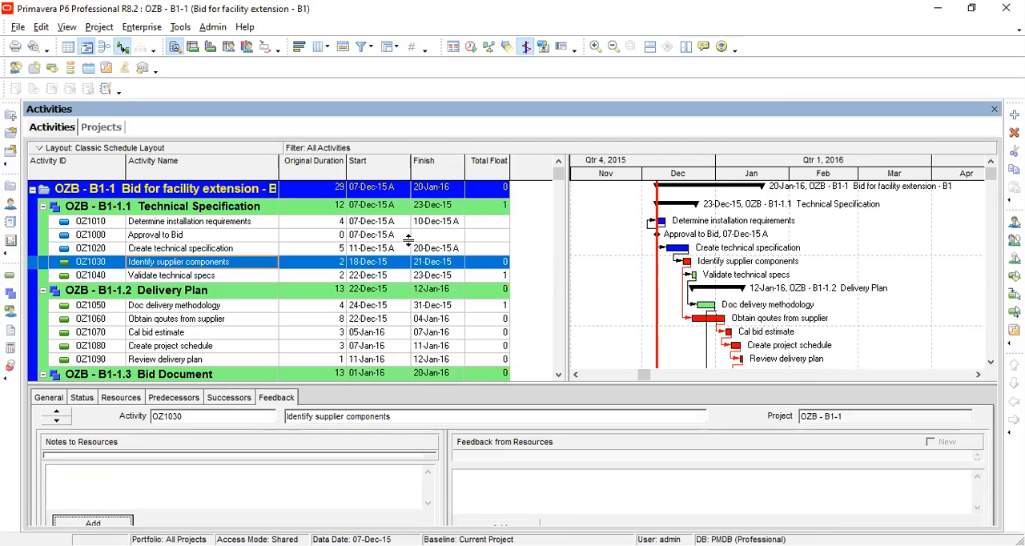
Try selecting the Completed activity filter instead of All Activities, then cancel the filter dialog.
click(364, 48)
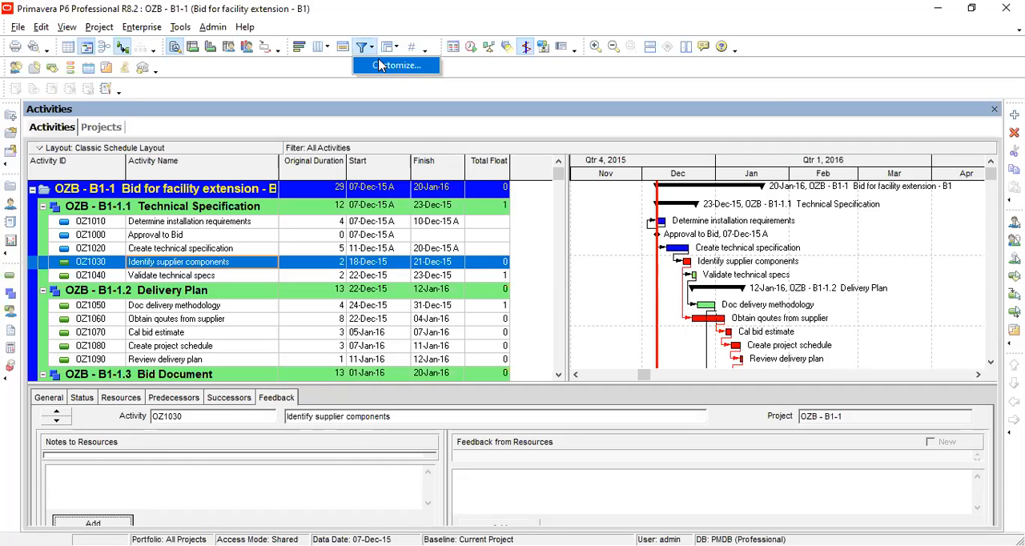
click(381, 65)
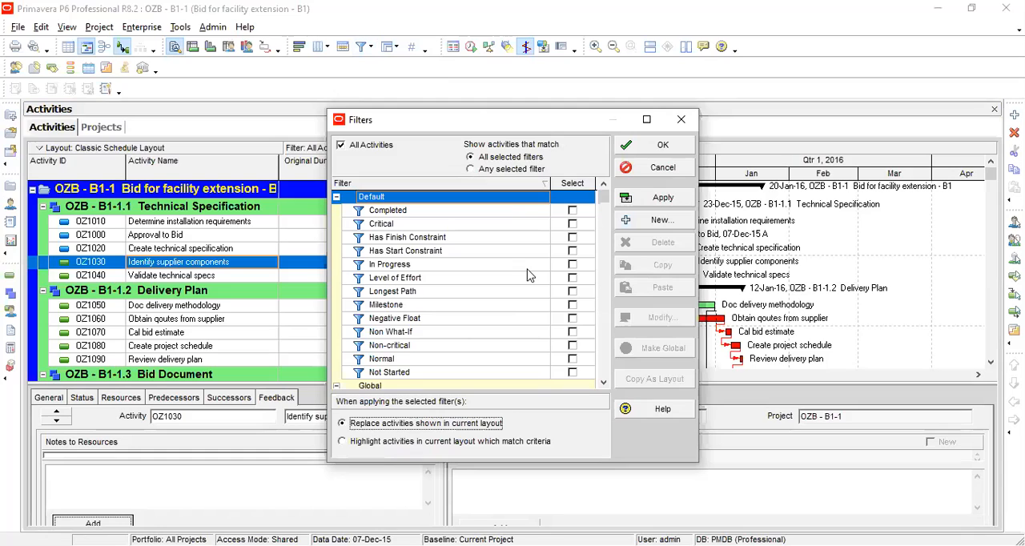
click(344, 150)
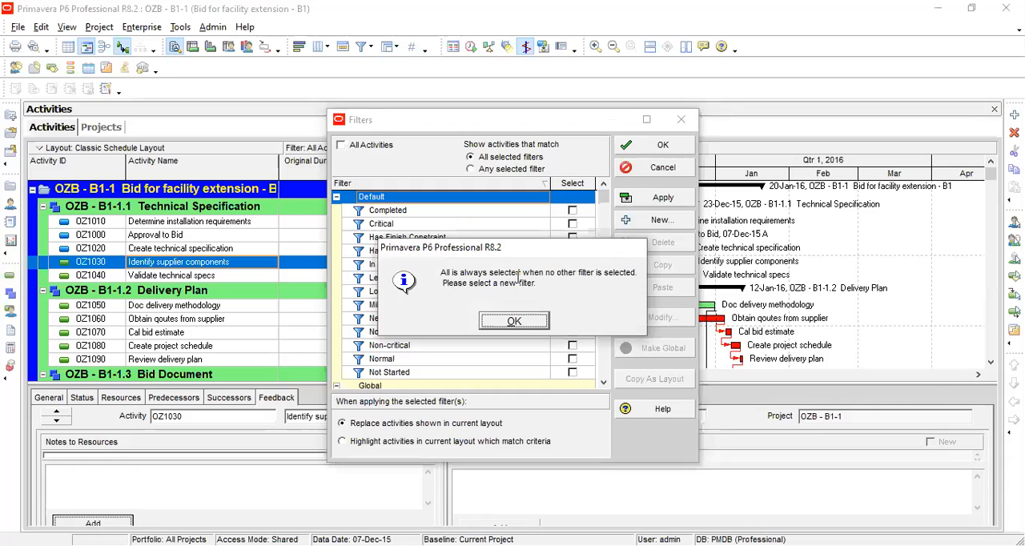
click(515, 322)
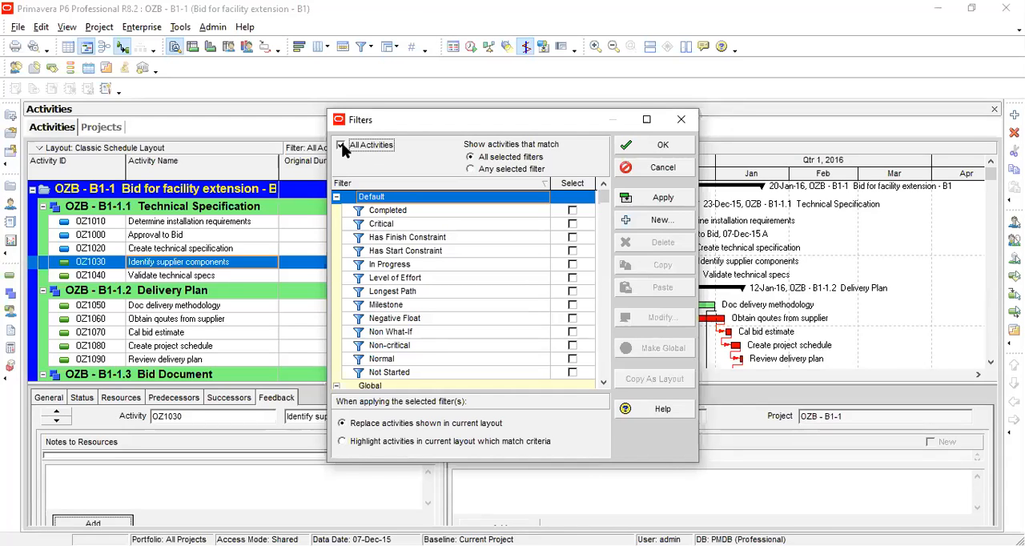
click(572, 211)
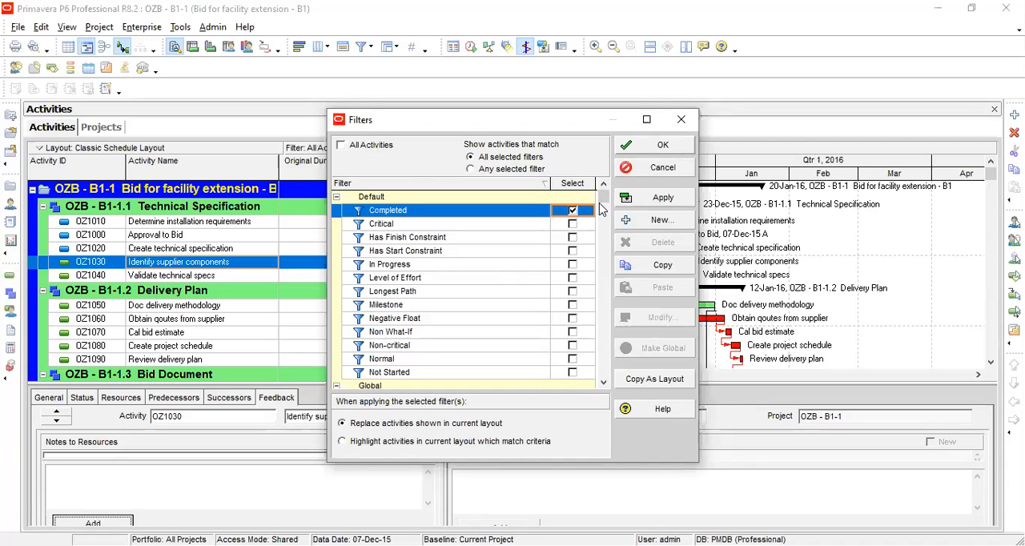
click(573, 211)
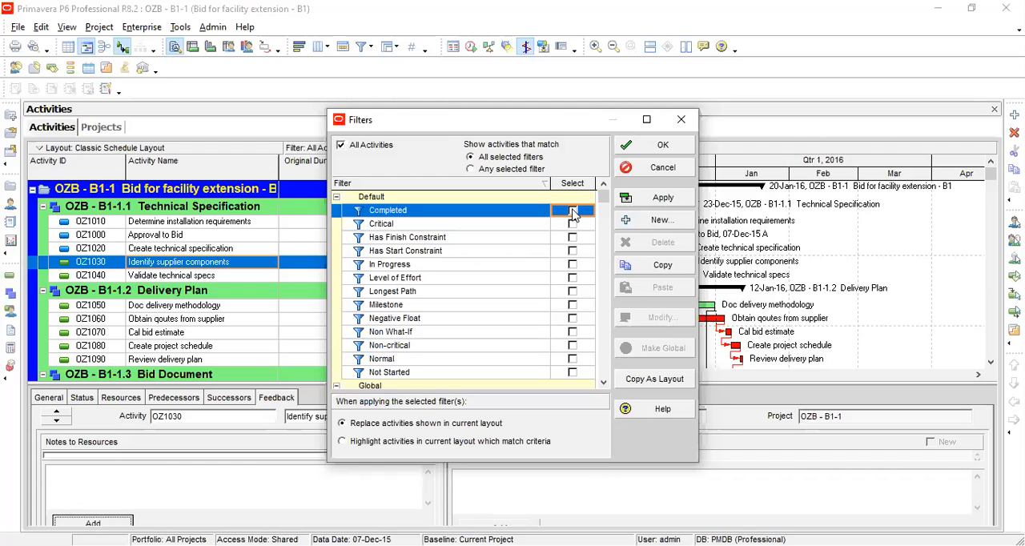
click(663, 168)
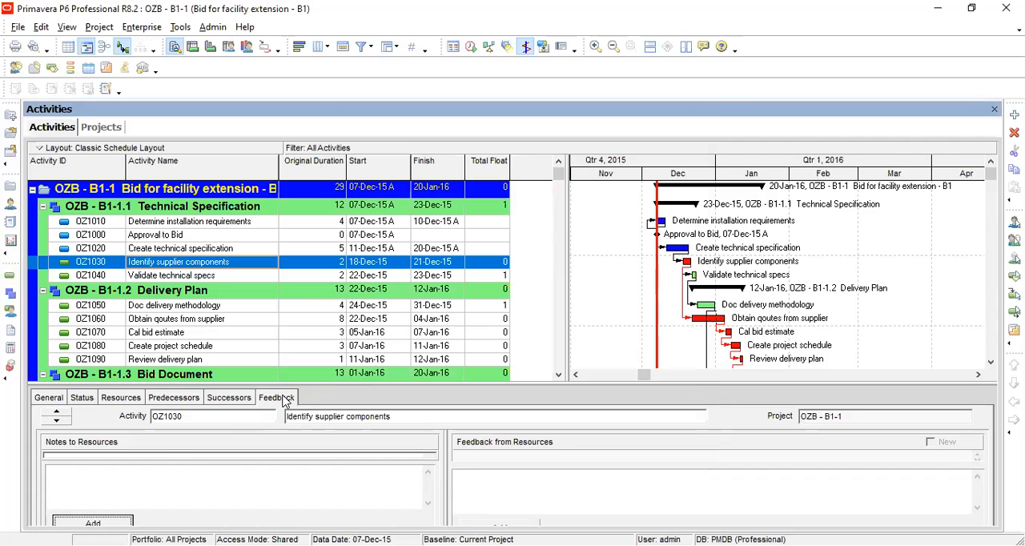
Type sample text into the notes to resources of Identify supplier components and erase it.
click(186, 475)
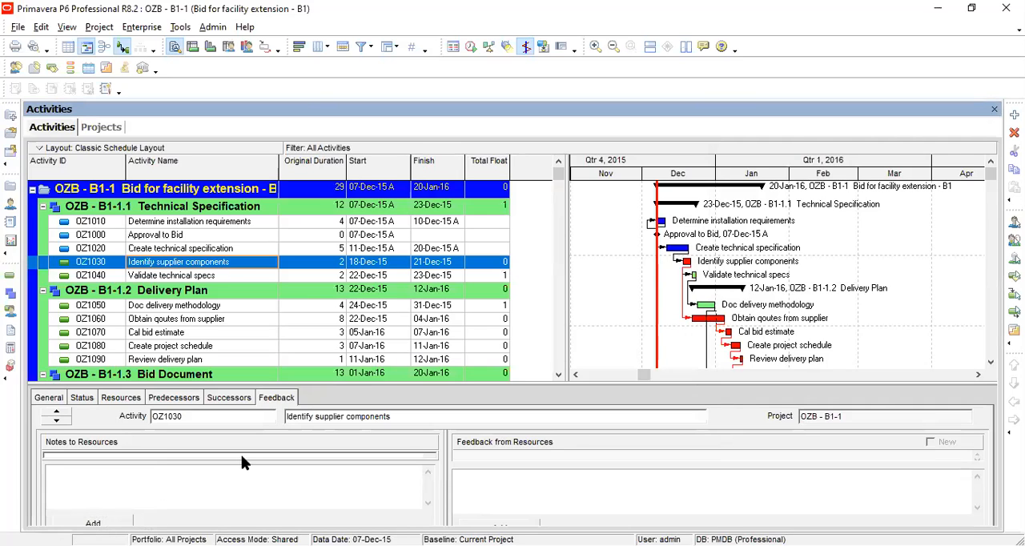
text(bnbjkbkjbjkbjkbbkbjkb)
key(BackSpace)
key(BackSpace)
key(BackSpace)
key(BackSpace)
key(BackSpace)
key(BackSpace)
key(BackSpace)
key(BackSpace)
key(BackSpace)
key(BackSpace)
key(BackSpace)
key(BackSpace)
key(BackSpace)
key(BackSpace)
key(BackSpace)
key(BackSpace)
key(BackSpace)
key(BackSpace)
key(BackSpace)
key(BackSpace)
click(497, 485)
click(183, 29)
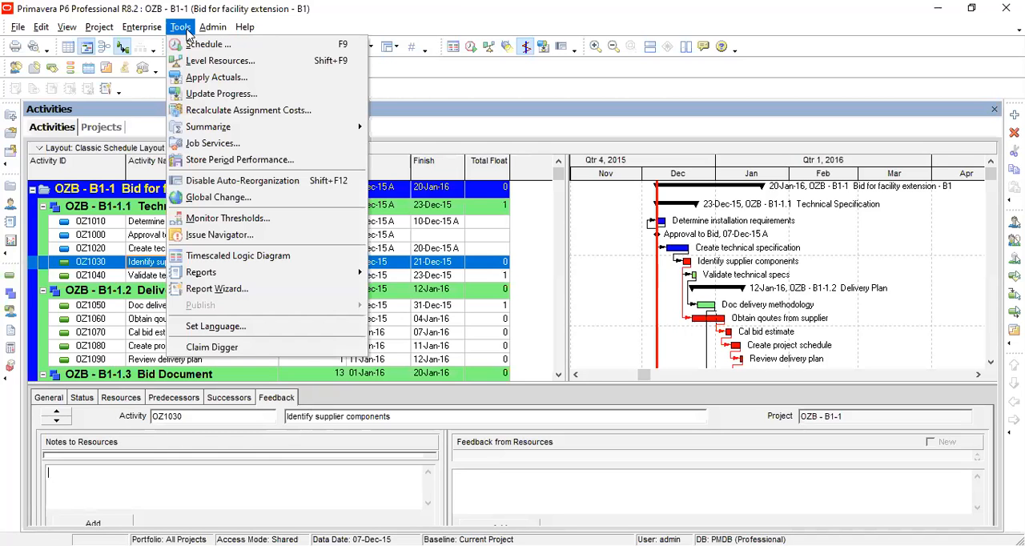
mouse_move(211, 32)
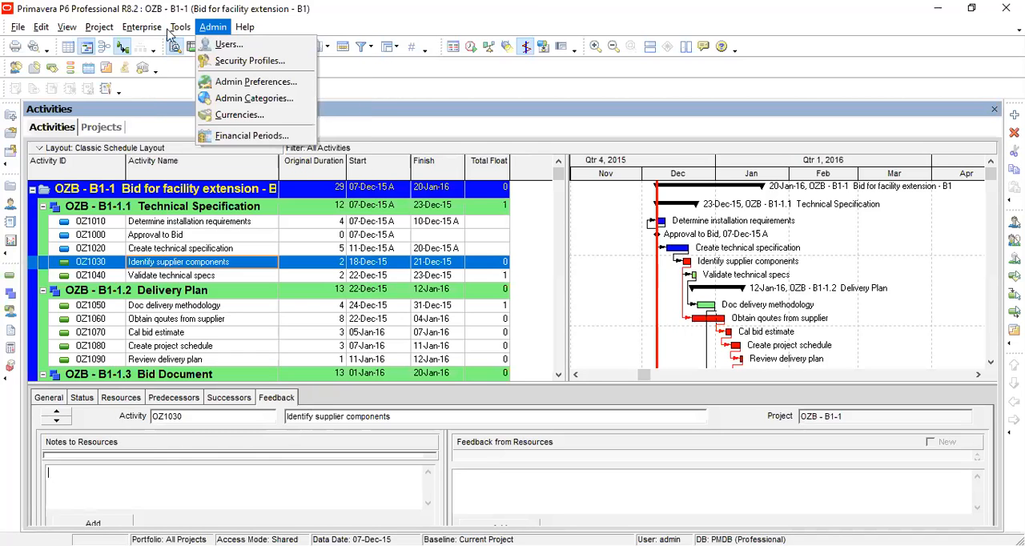
mouse_move(136, 34)
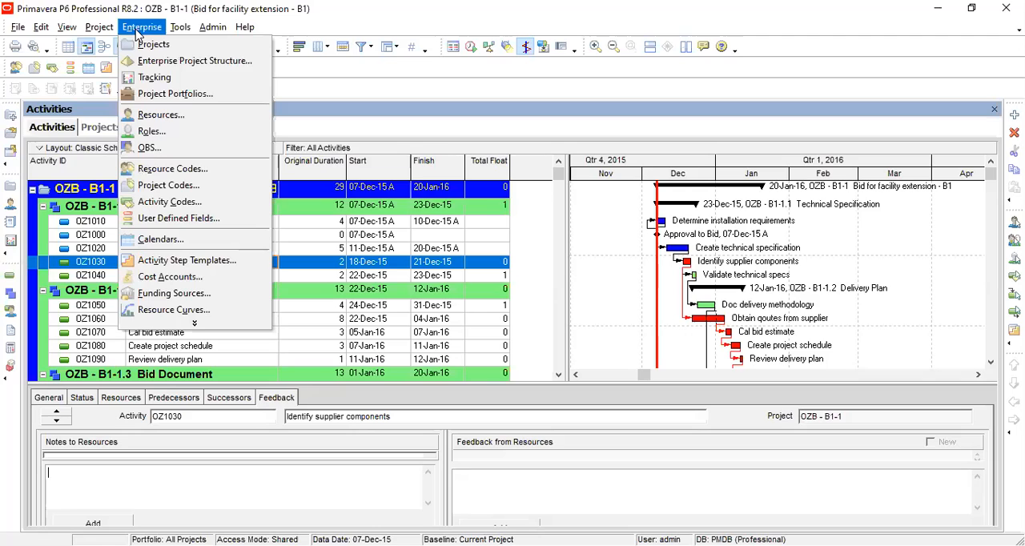
mouse_move(103, 35)
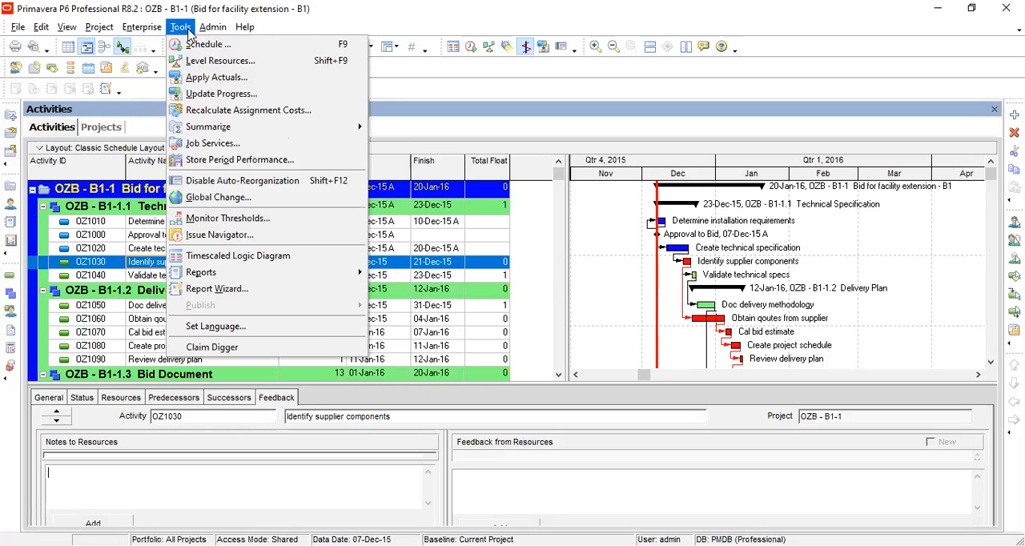
click(188, 32)
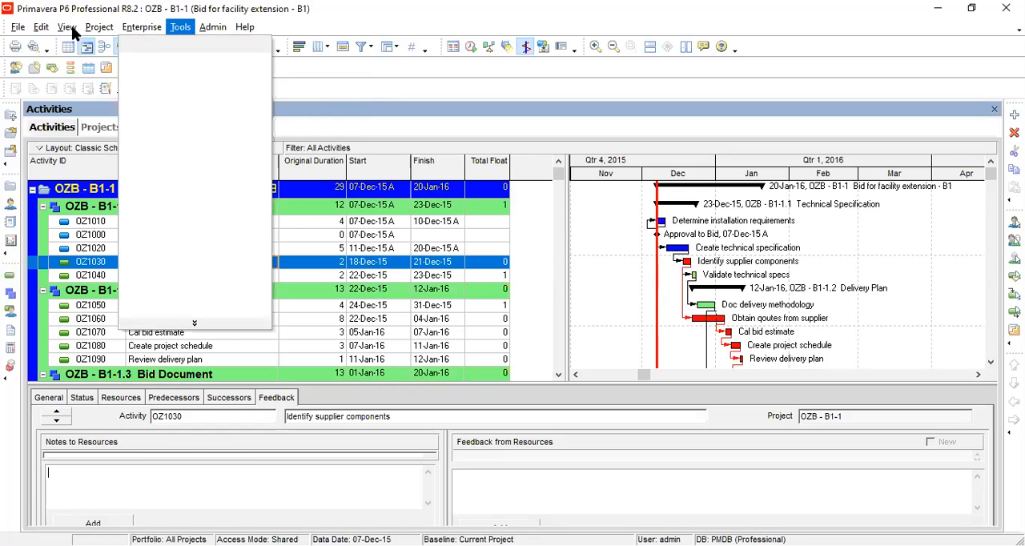
click(71, 26)
click(91, 31)
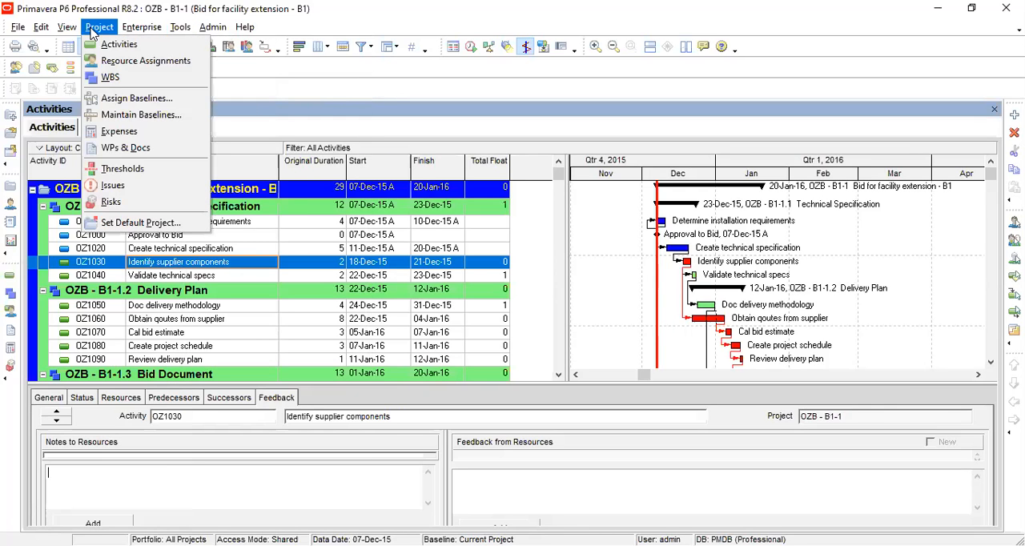
click(122, 32)
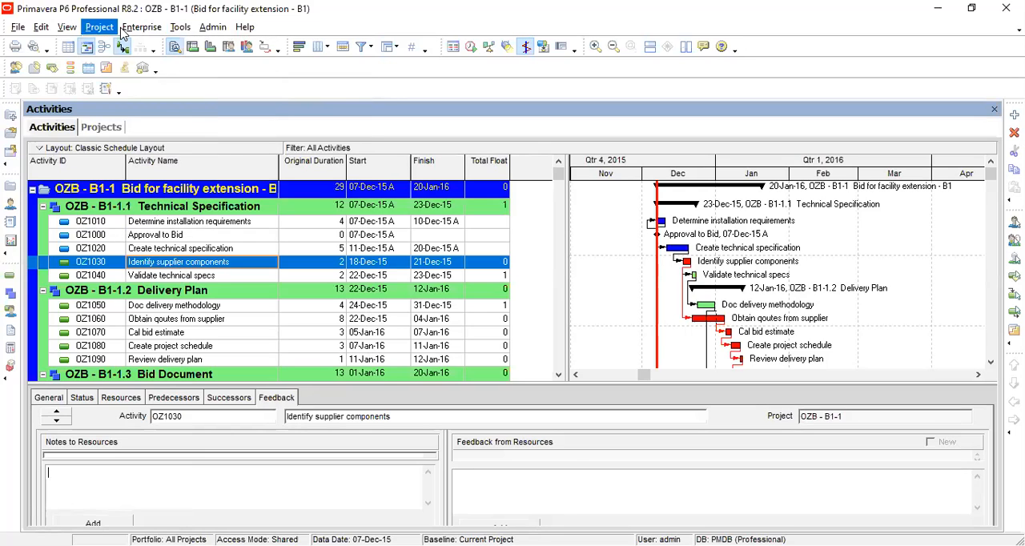
Add a project calendar copied from the 5x10 global calendar and name it 6 days per week.
click(122, 33)
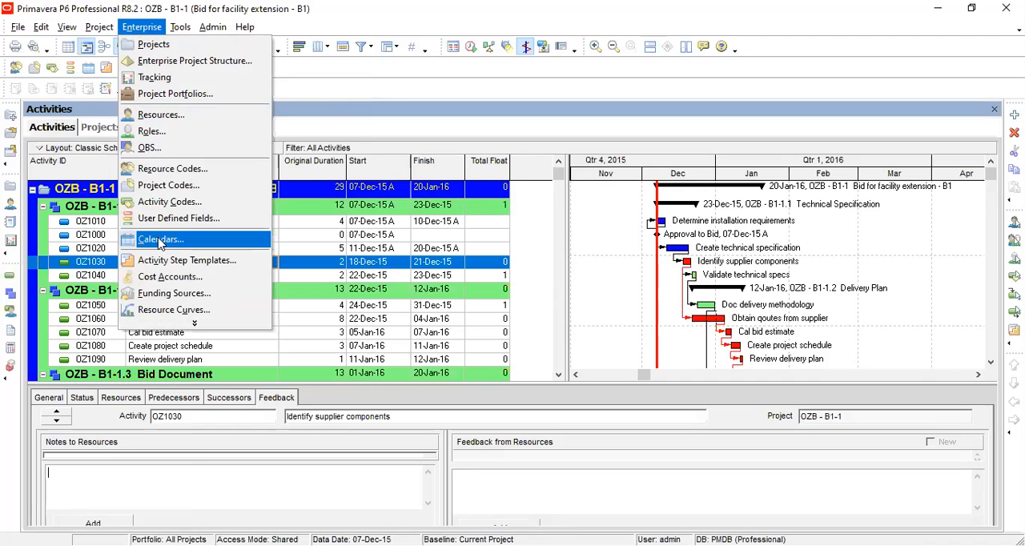
click(161, 242)
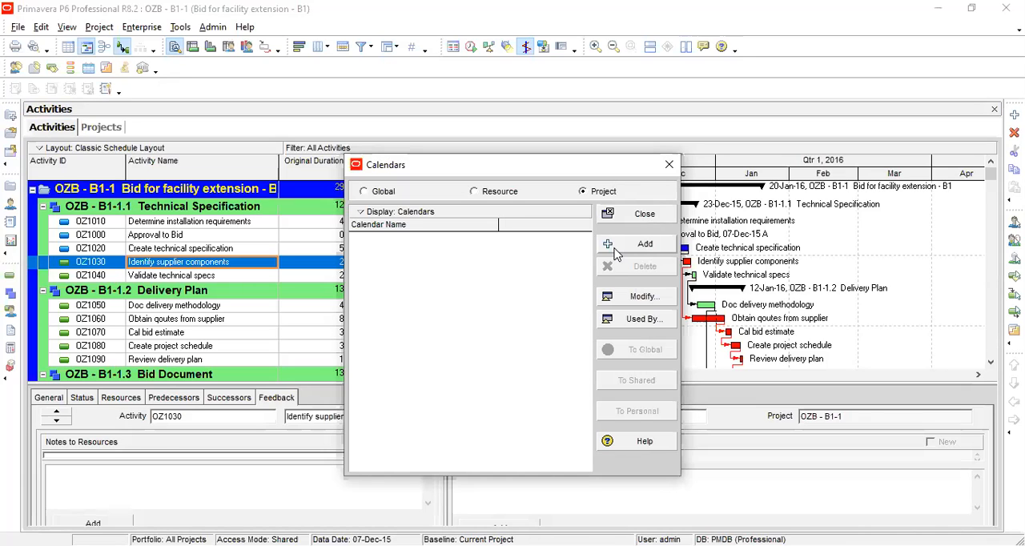
click(616, 252)
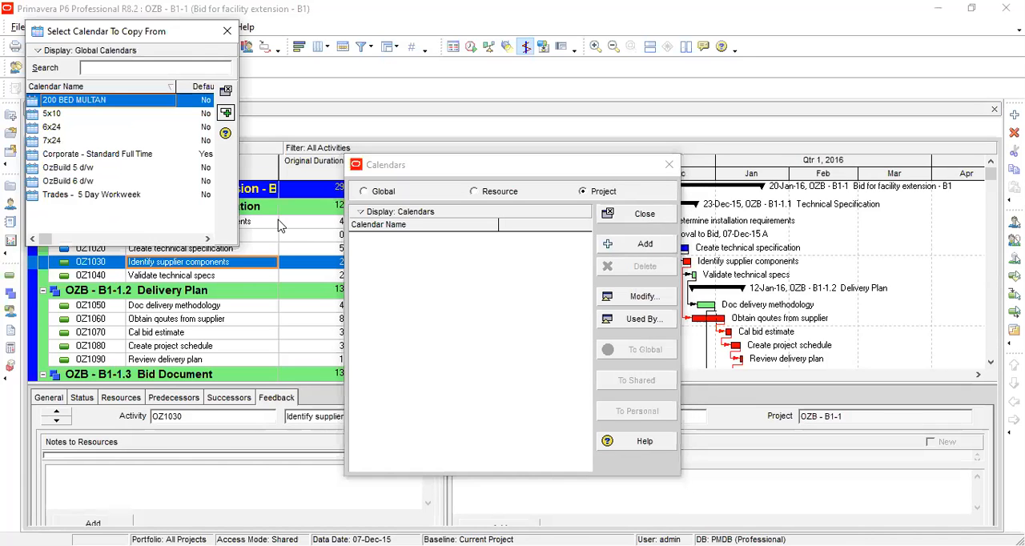
click(59, 115)
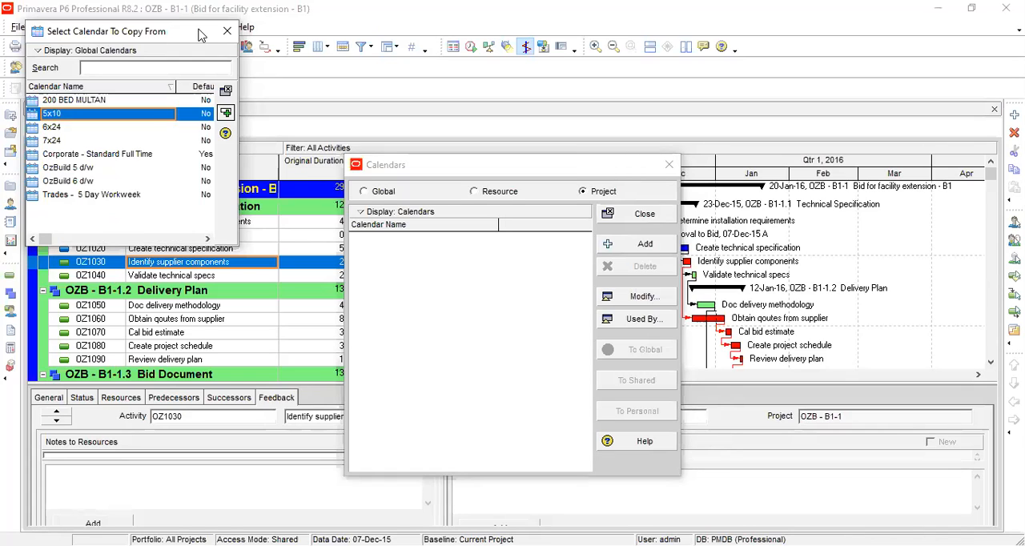
drag(154, 34, 201, 35)
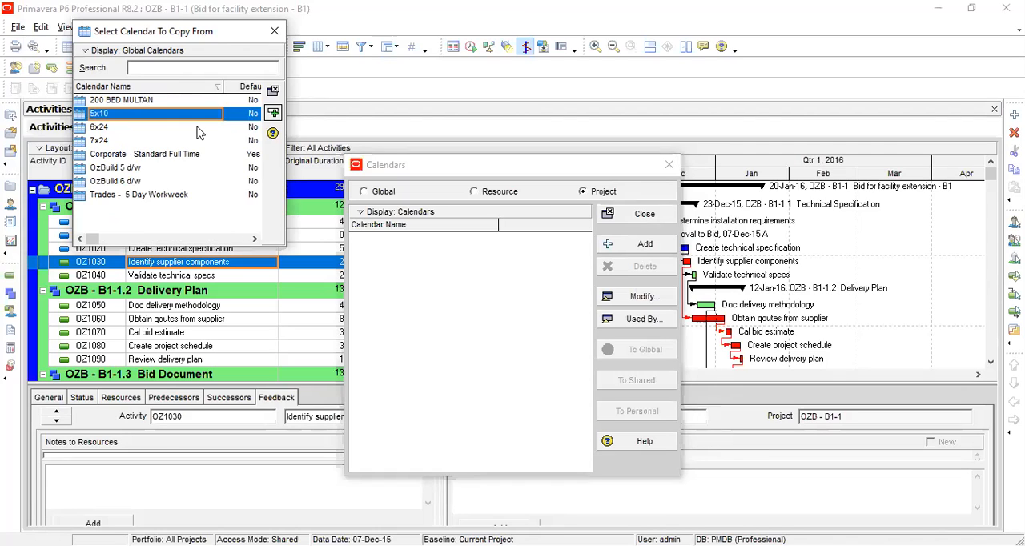
click(273, 114)
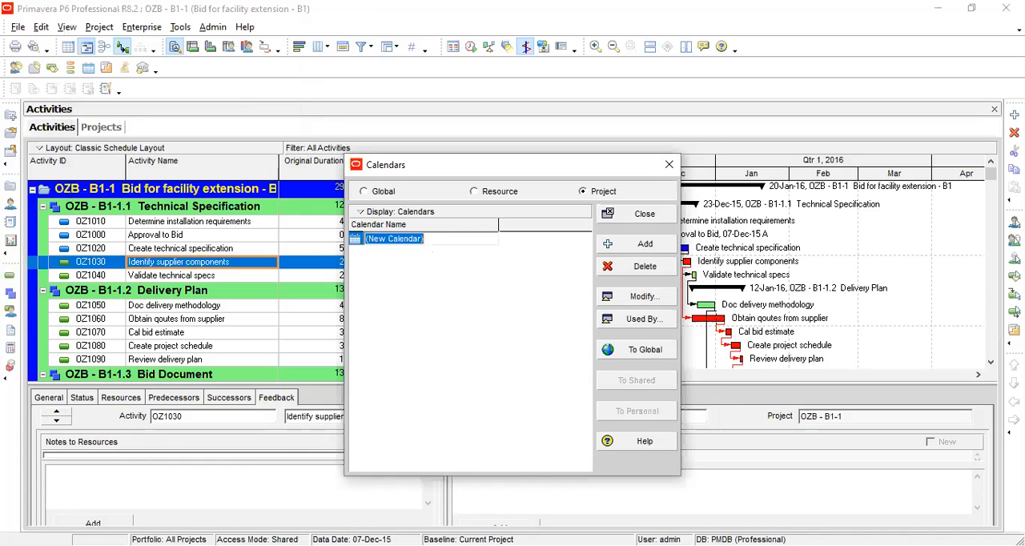
text(6 days per week)
key(Return)
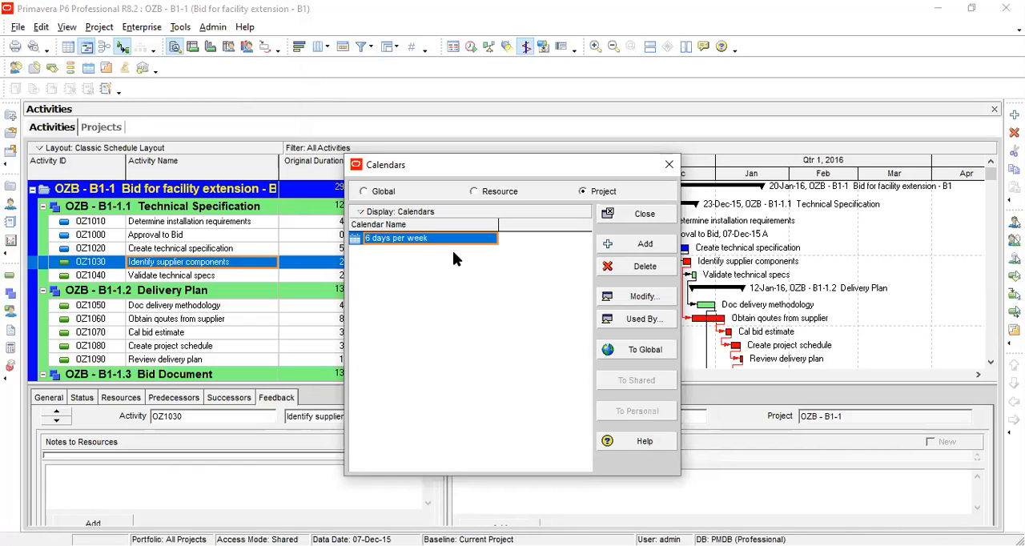
Modify the 6 days per week calendar, making Saturday 5 December a work day of 8 hours.
click(623, 297)
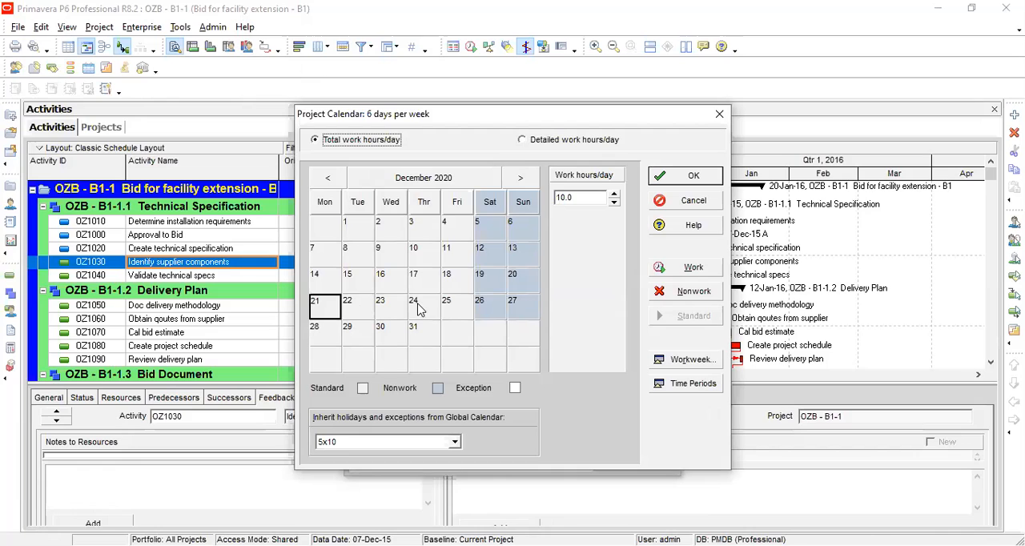
click(493, 229)
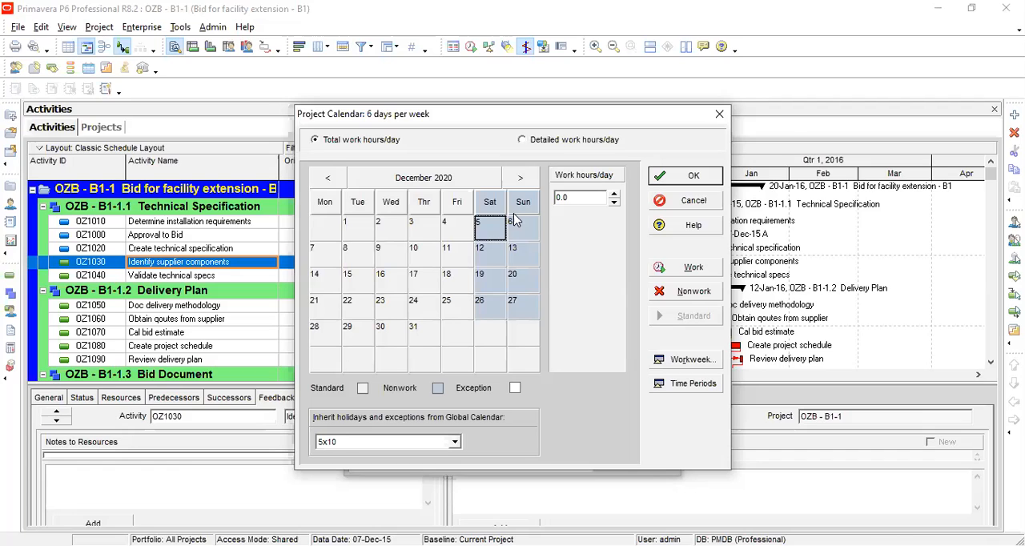
click(669, 364)
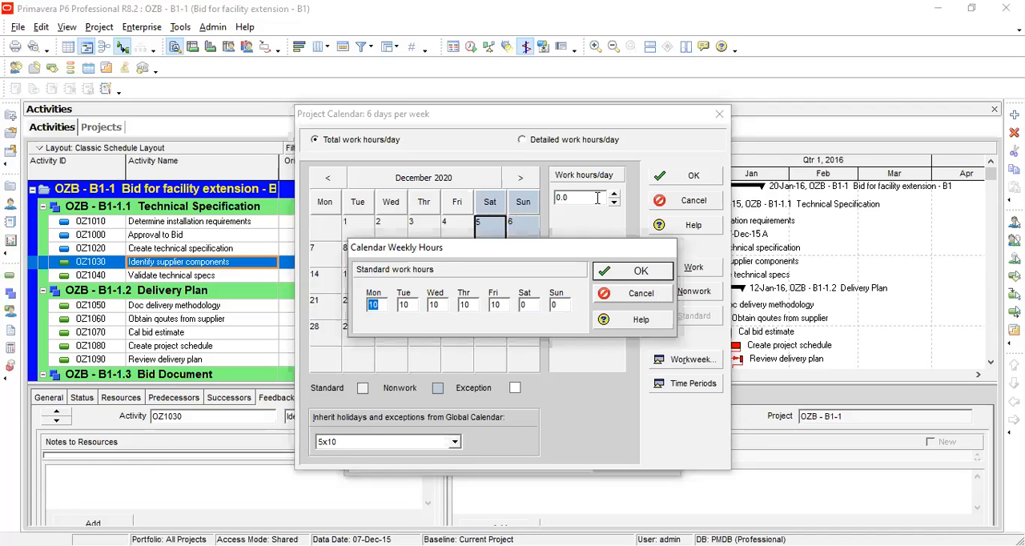
key(Escape)
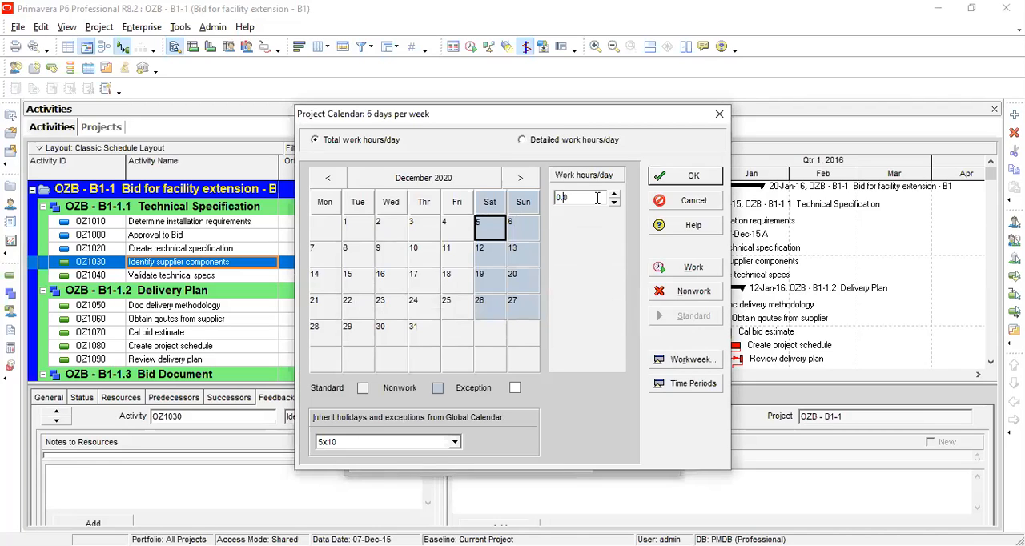
text(8)
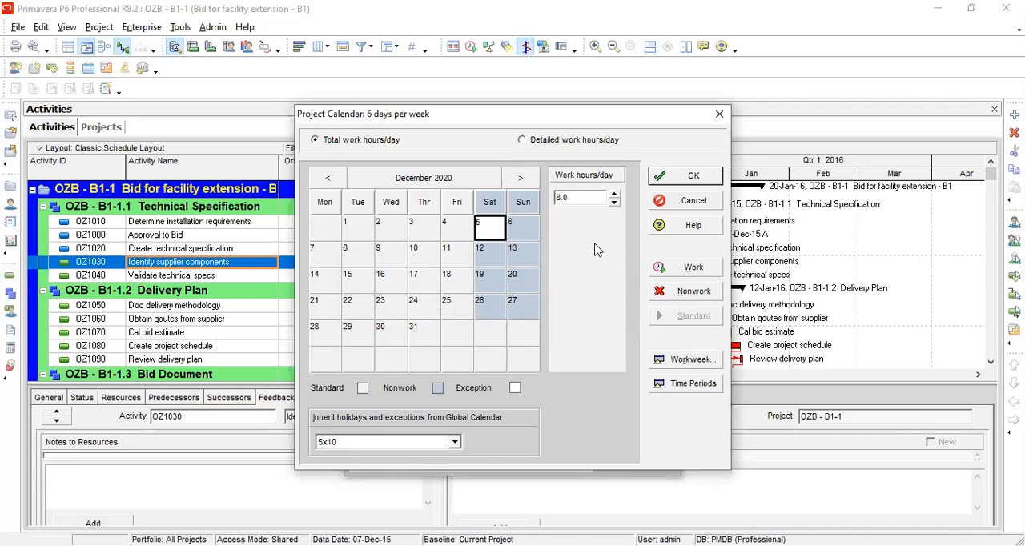
click(676, 274)
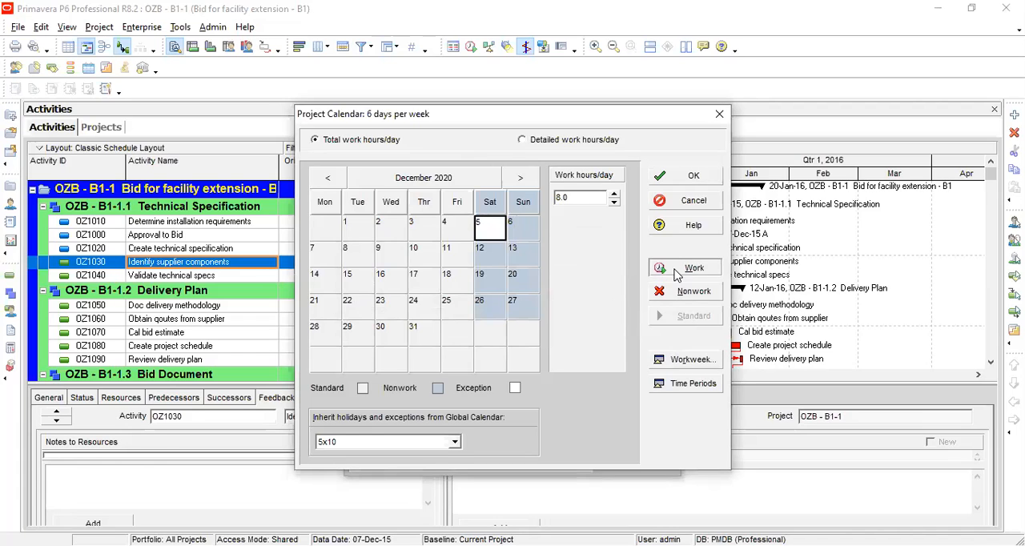
Set the calendar's standard weekly work hours to 8 for Monday through Saturday.
click(685, 358)
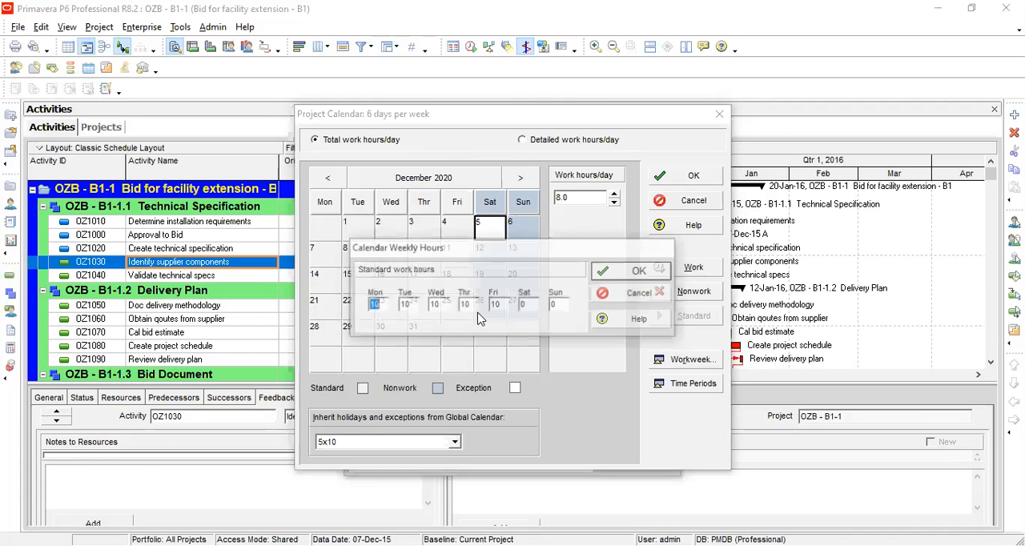
text(8)
click(410, 305)
key(BackSpace)
key(BackSpace)
text(8)
click(439, 305)
key(BackSpace)
key(BackSpace)
text(8)
key(Tab)
text(8)
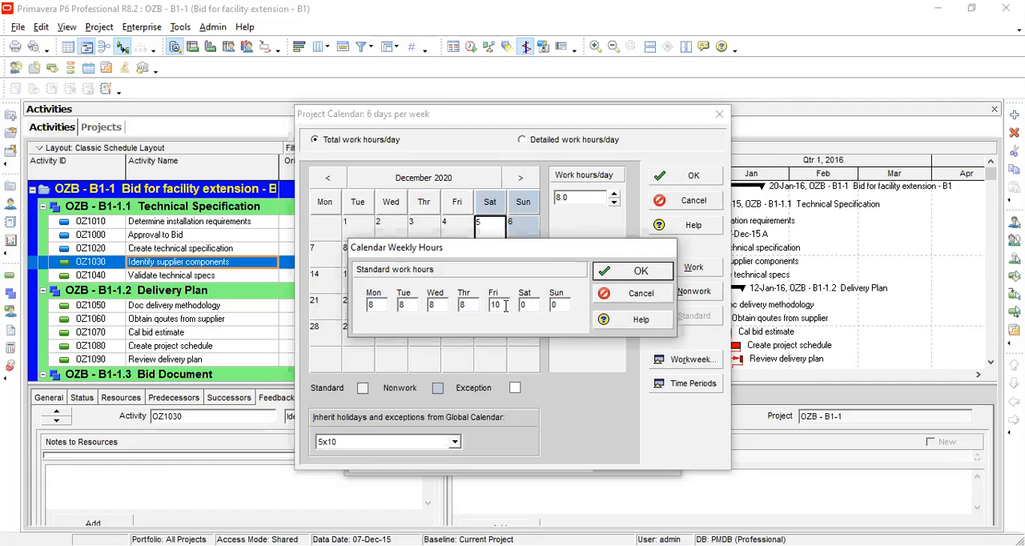
key(BackSpace)
key(BackSpace)
text(8)
key(Tab)
text(8)
click(631, 278)
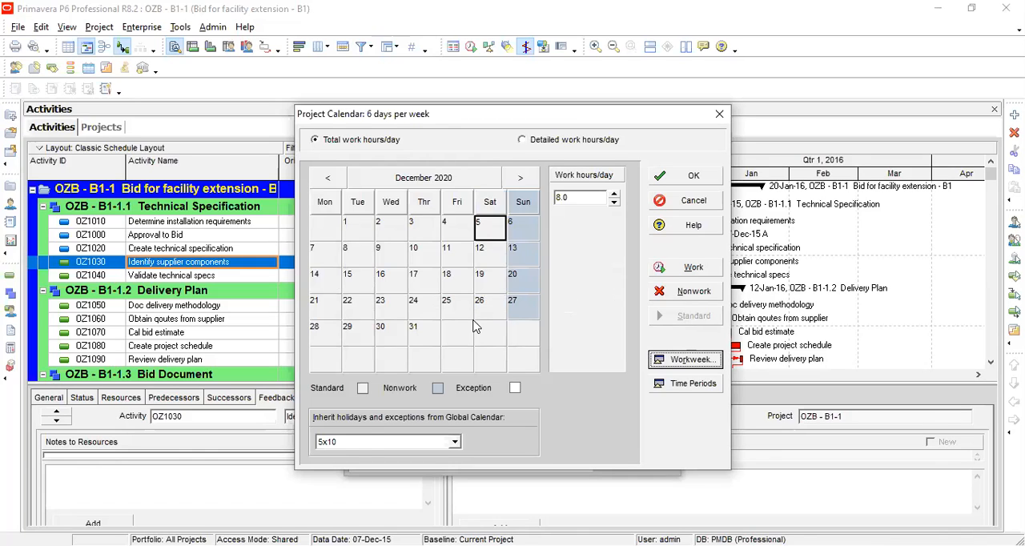
Keep 5x10 as the inherited holiday calendar, save the calendar and close the Calendars dialog.
click(350, 442)
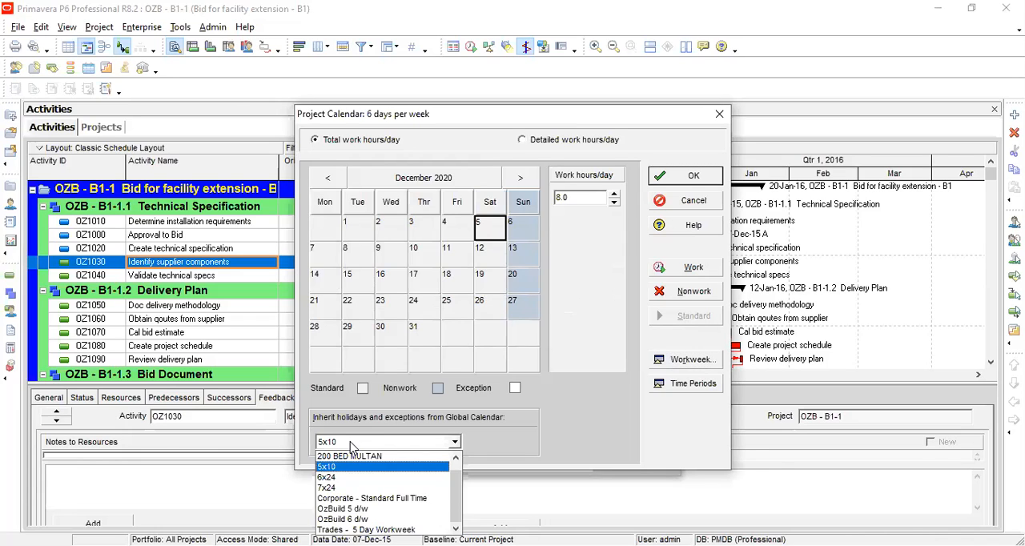
click(350, 445)
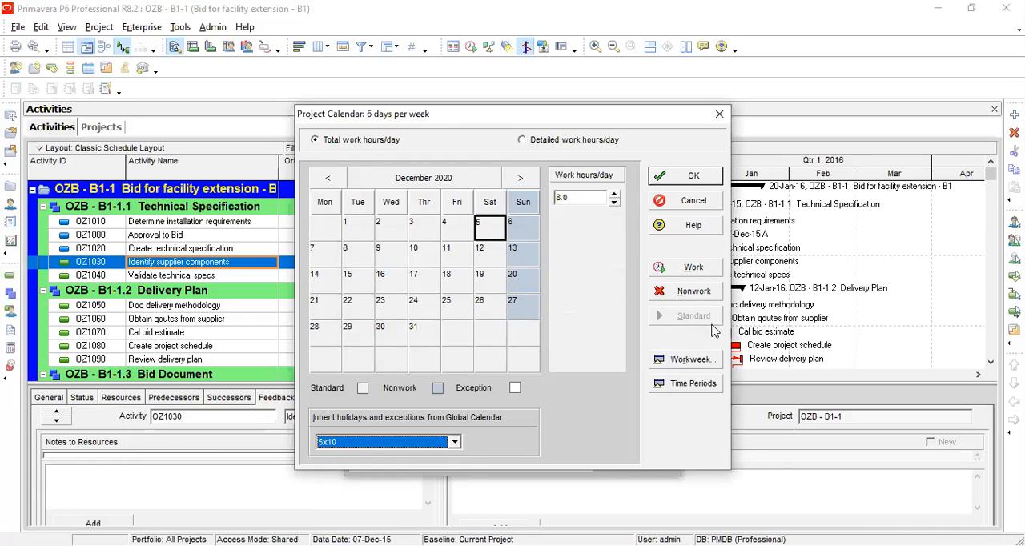
click(690, 175)
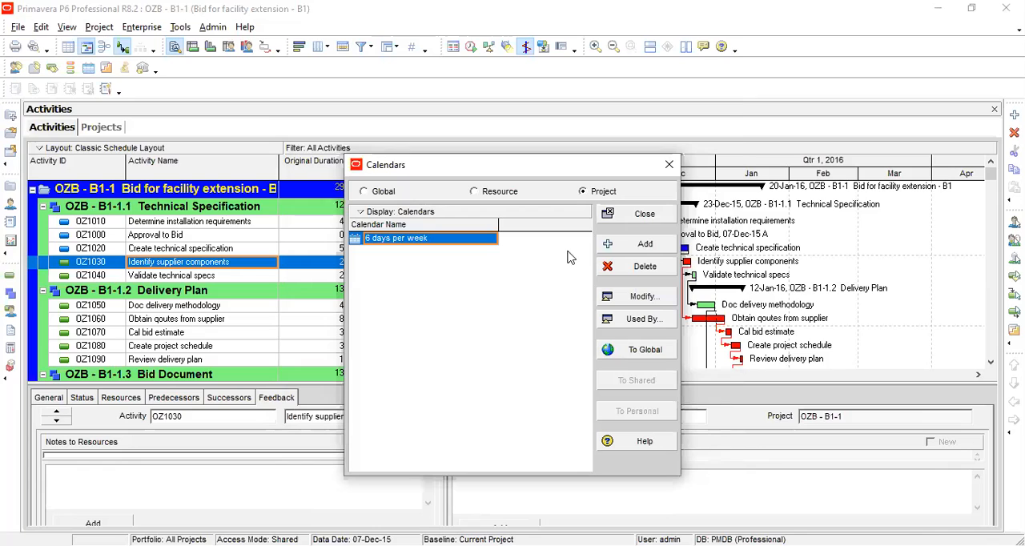
click(641, 218)
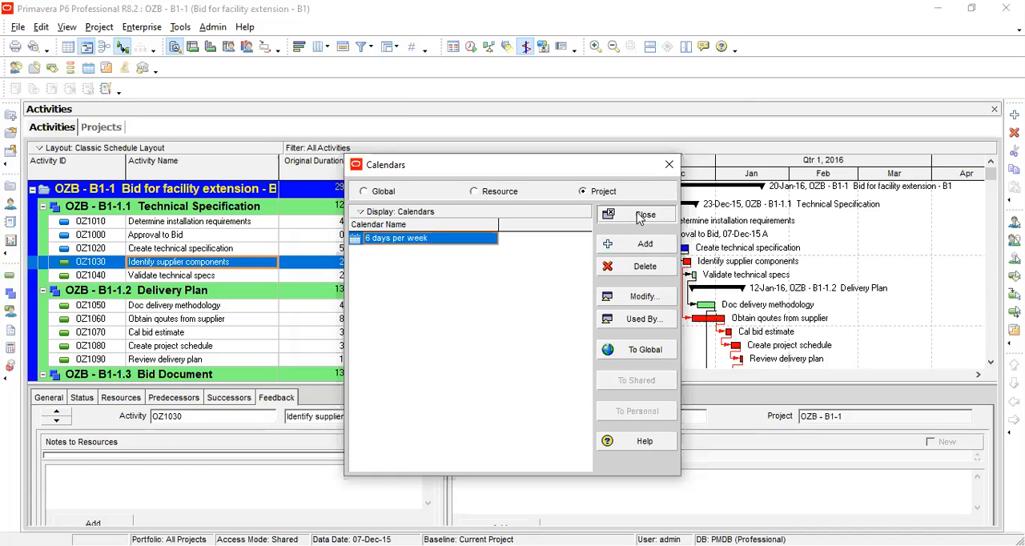